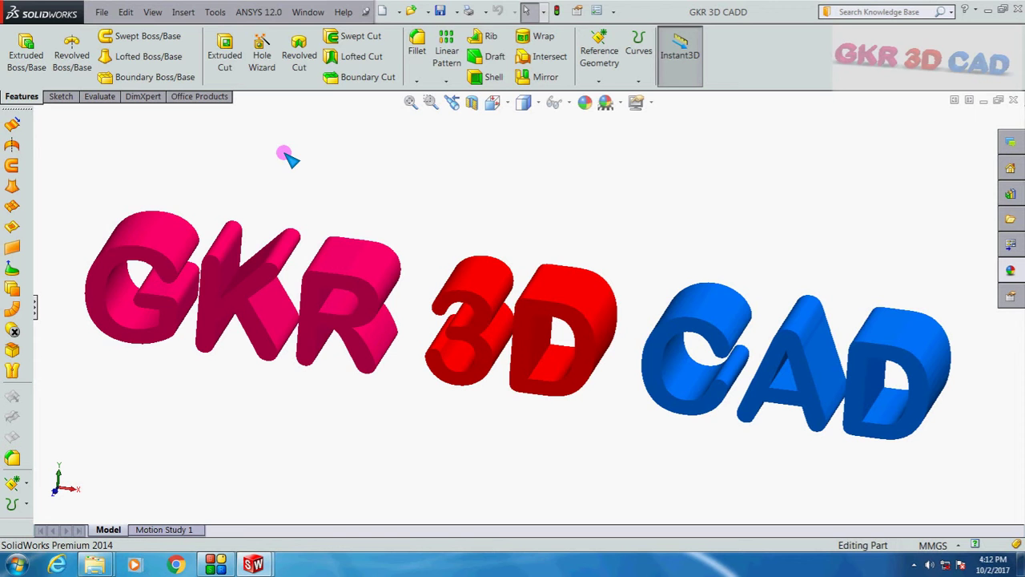
# Step: Create a new part document and start a sketch on the Front Plane
pyautogui.click(102, 11)
pyautogui.click(132, 44)
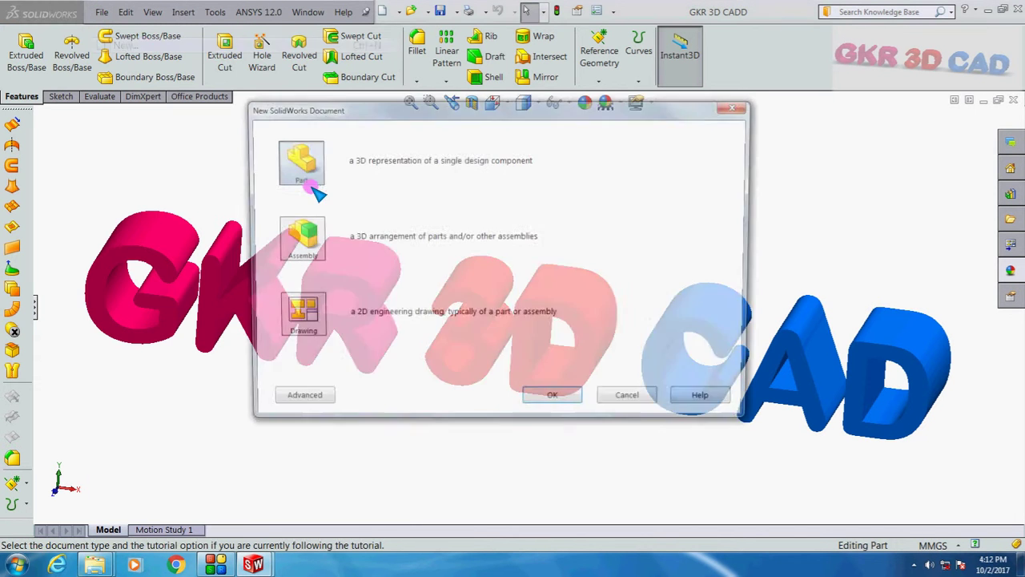
pyautogui.click(554, 402)
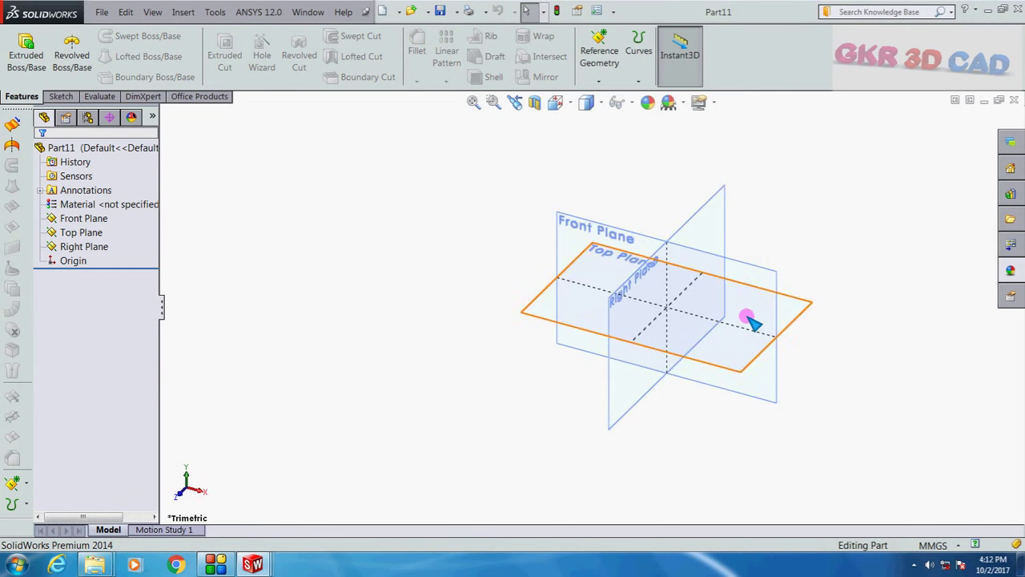
pyautogui.click(527, 206)
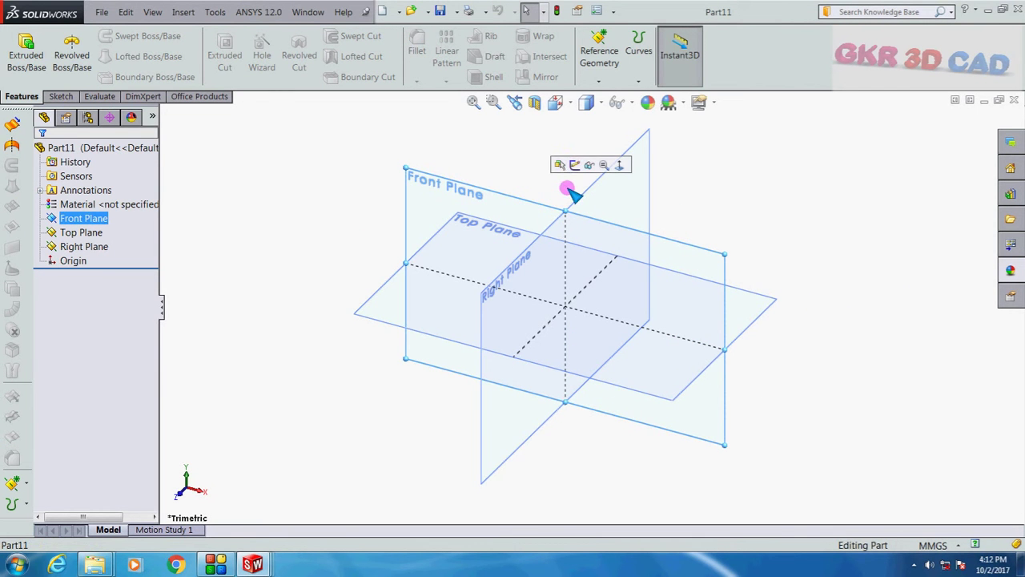
pyautogui.click(578, 167)
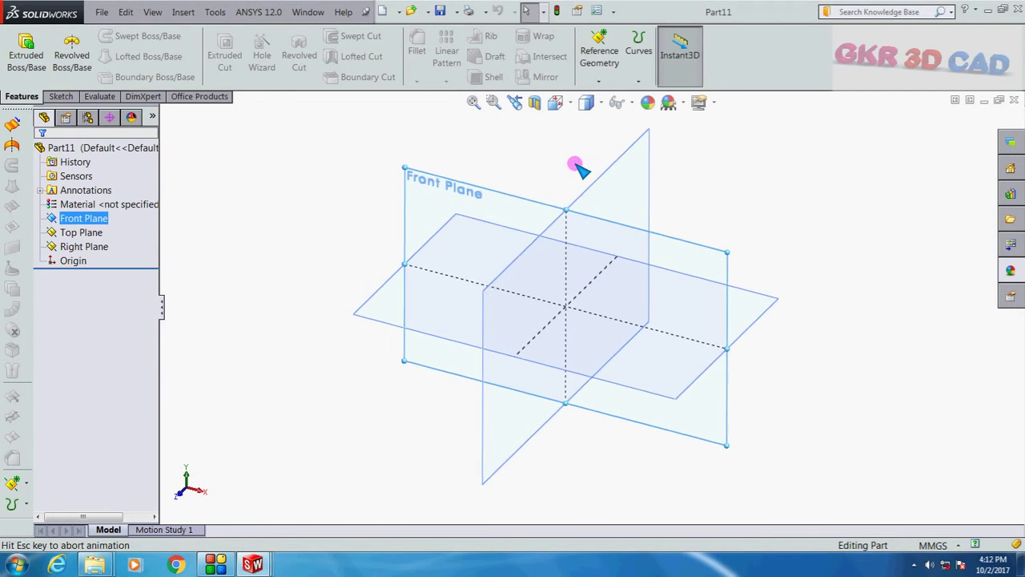
# Step: Hide the reference planes in the graphics area
pyautogui.click(279, 196)
pyautogui.scroll(2, 545, 198)
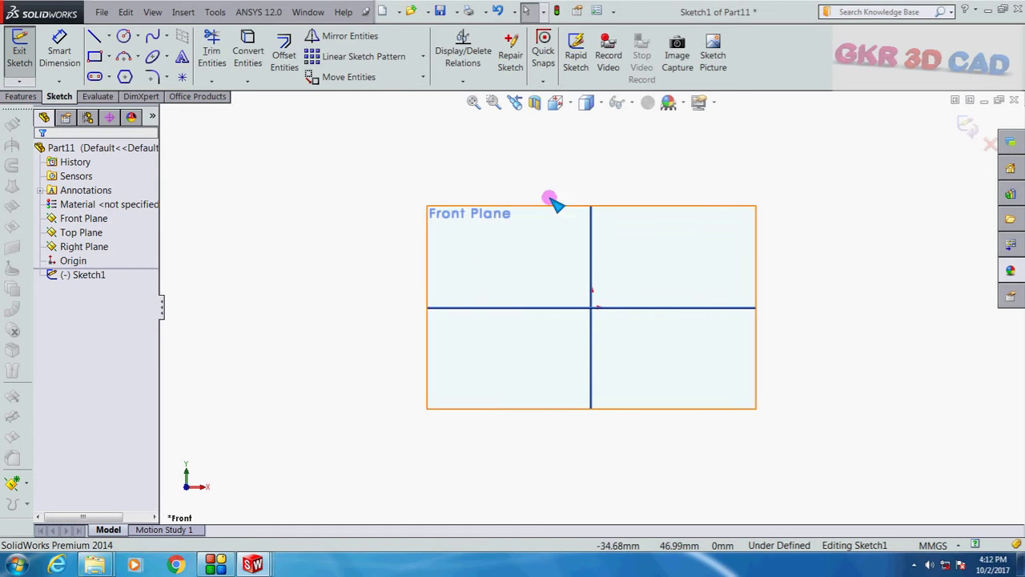
pyautogui.click(626, 104)
pyautogui.click(612, 144)
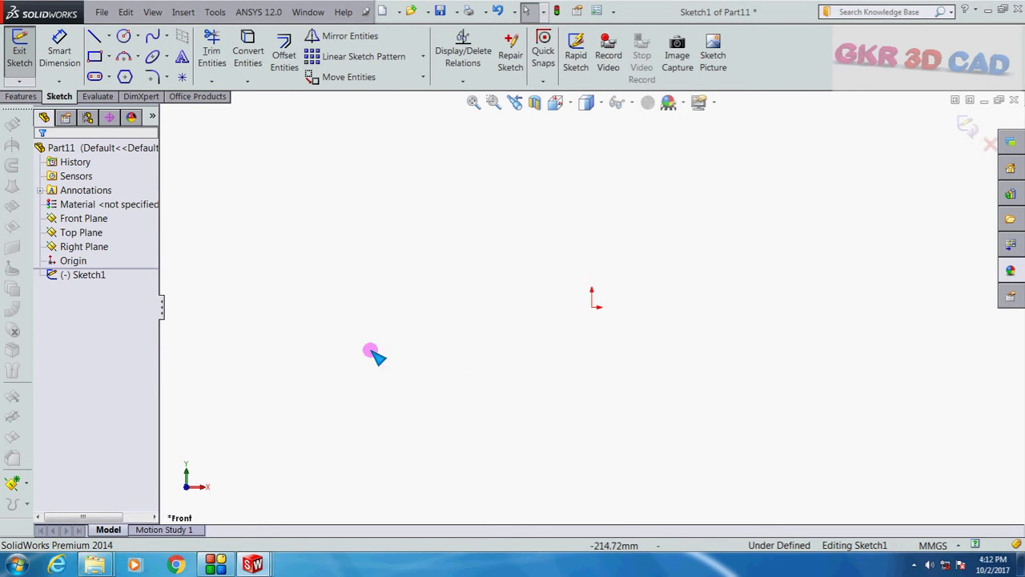
# Step: Sketch a corner rectangle from the origin, about 108 mm wide and 70 mm high
pyautogui.scroll(-3, 812, 182)
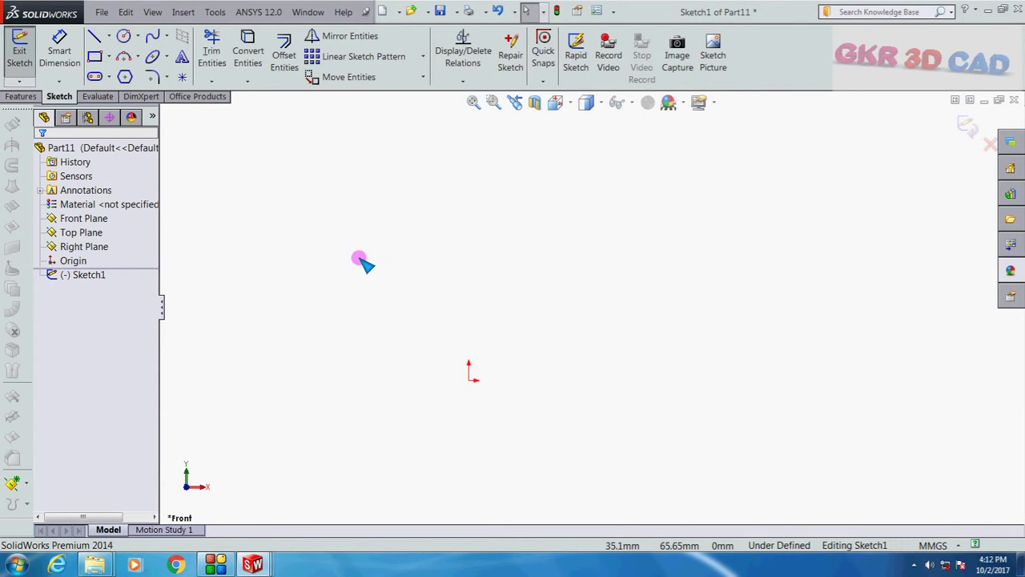
pyautogui.click(97, 59)
pyautogui.moveTo(470, 379); pyautogui.dragTo(563, 332)
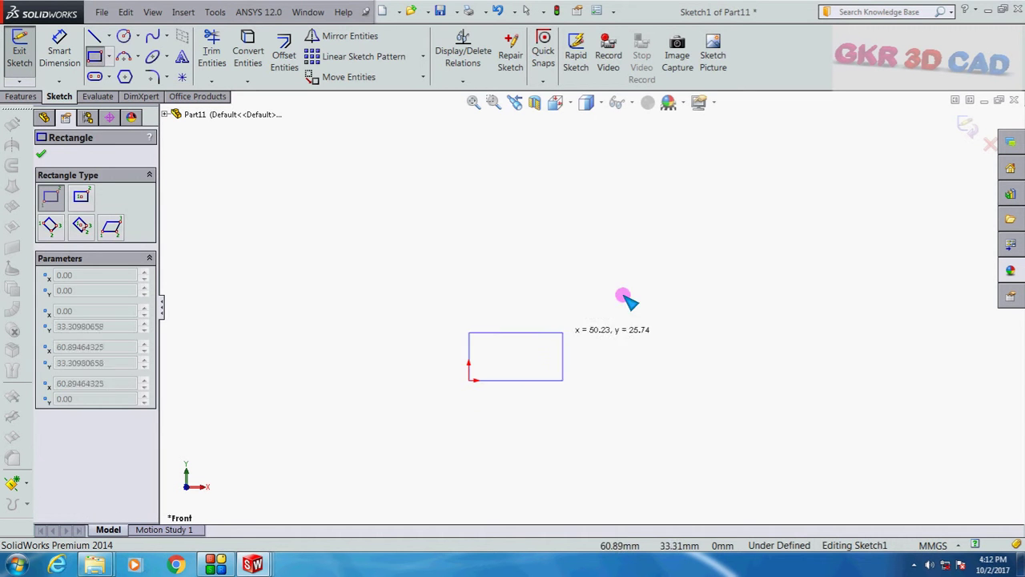
pyautogui.click(671, 249)
pyautogui.press('Escape')
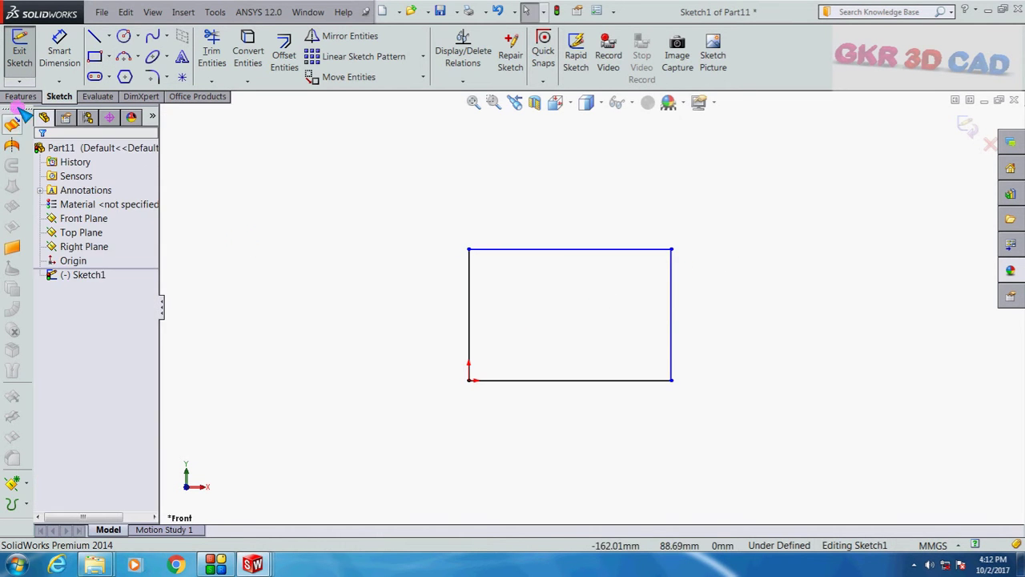
# Step: Dimension the rectangle's vertical side as 70 mm and its horizontal side as 100 mm
pyautogui.click(59, 52)
pyautogui.click(469, 293)
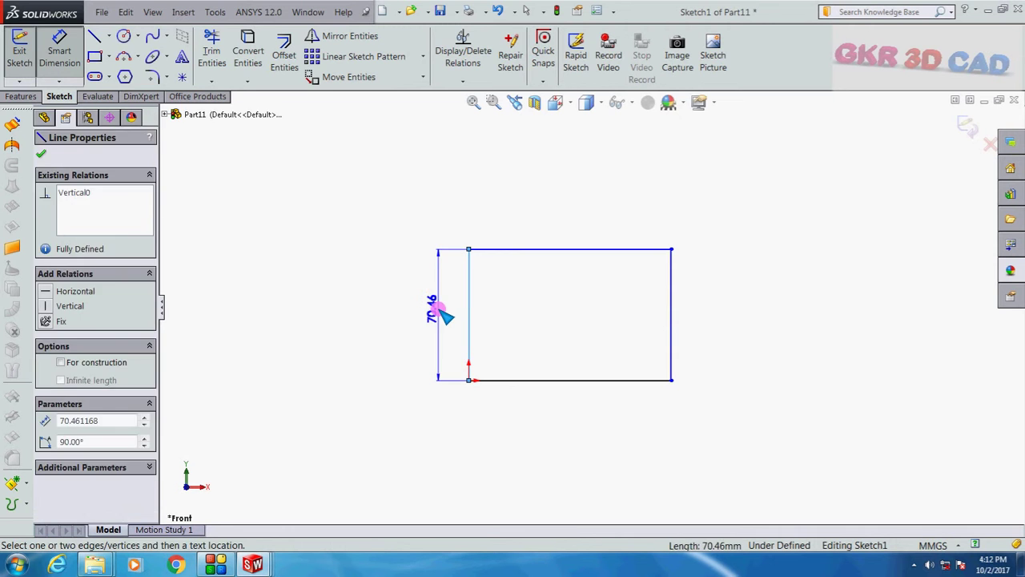
pyautogui.click(439, 310)
pyautogui.write('70')
pyautogui.press('Return')
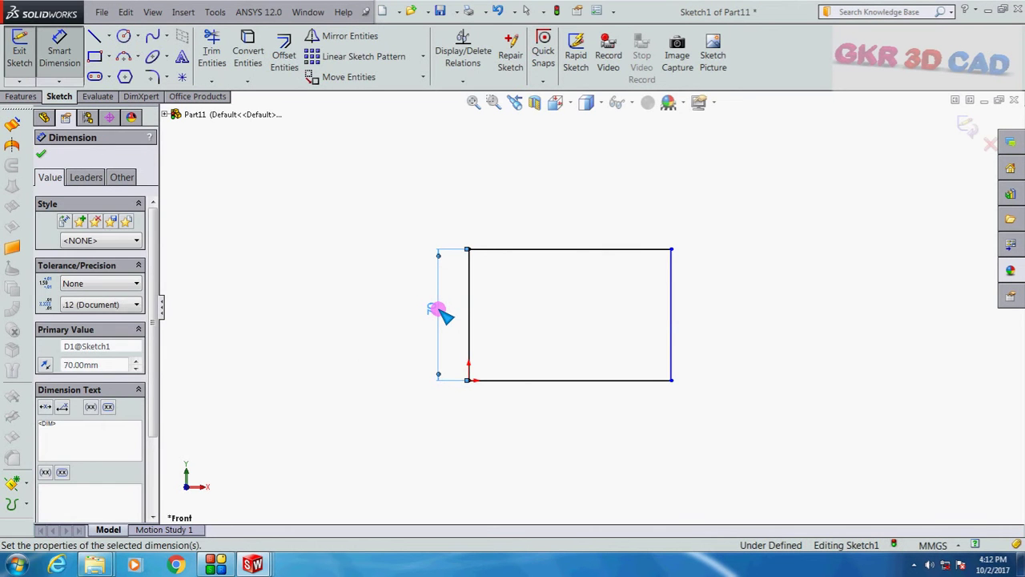
pyautogui.click(565, 381)
pyautogui.click(564, 433)
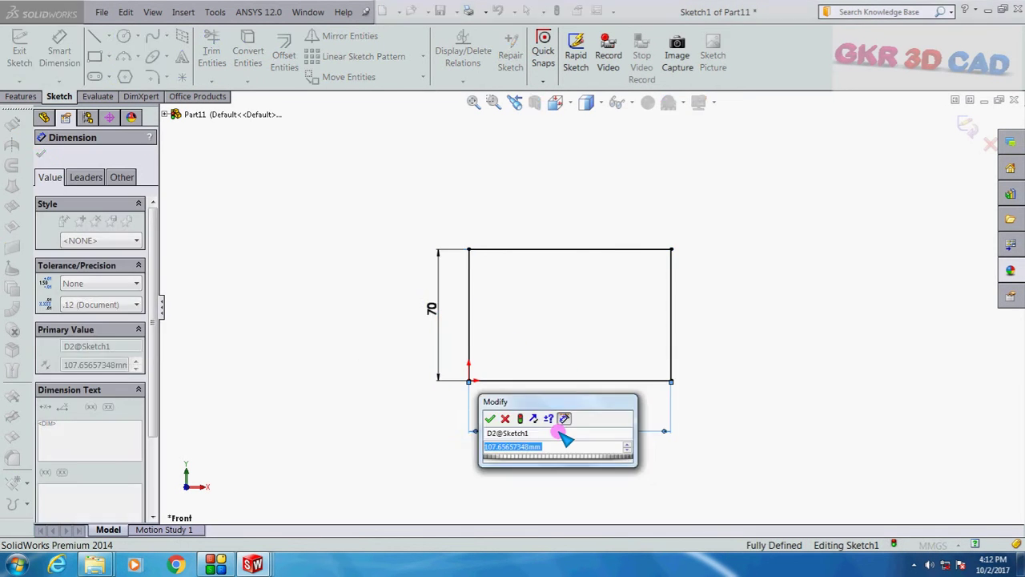
pyautogui.write('100')
pyautogui.press('Return')
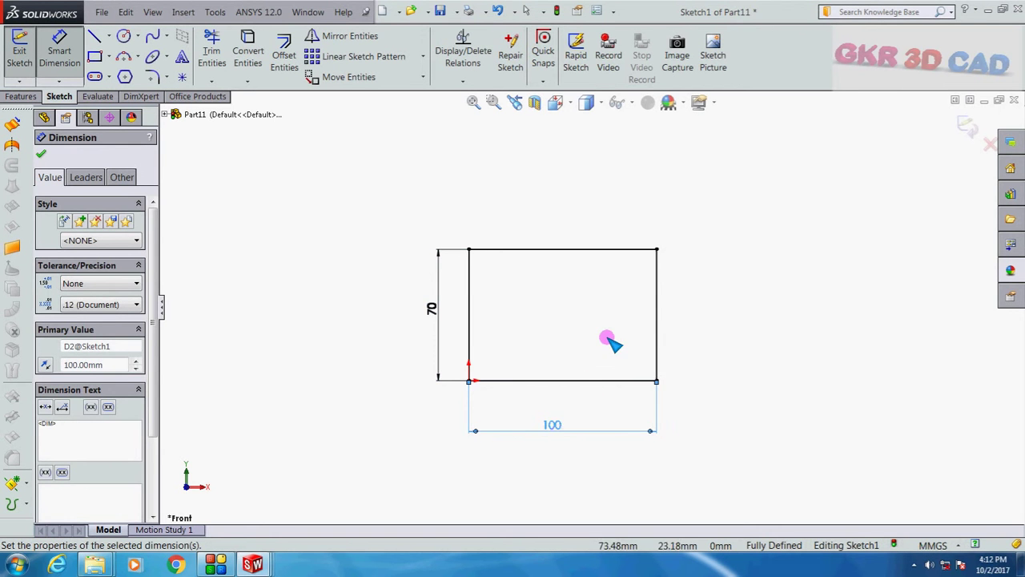
pyautogui.click(407, 171)
# Step: Begin a Boss-Extrude of the rectangle and review its start condition options, keeping Sketch Plane
pyautogui.moveTo(600, 332); pyautogui.dragTo(587, 388, button='middle')
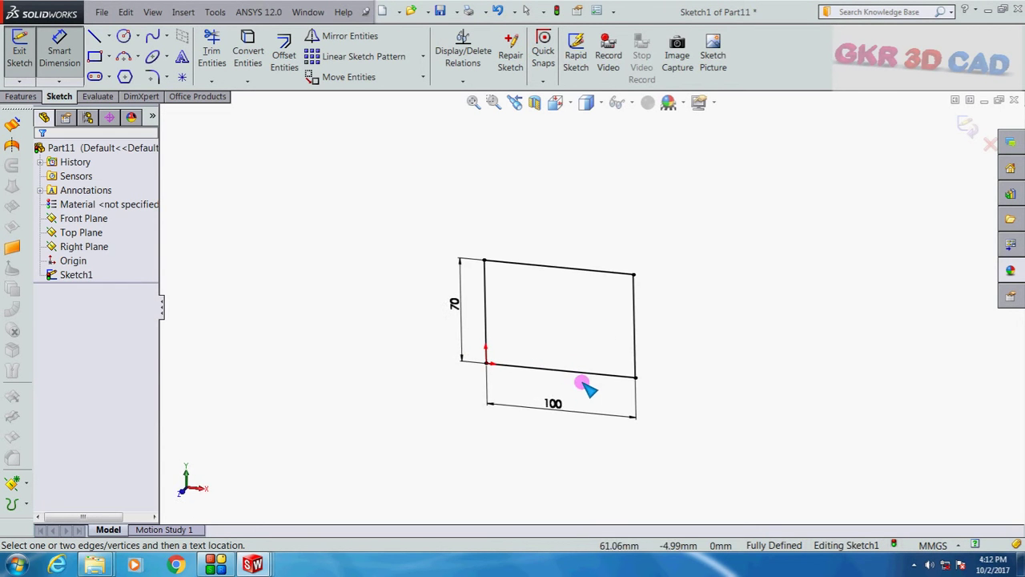
pyautogui.scroll(2, 597, 364)
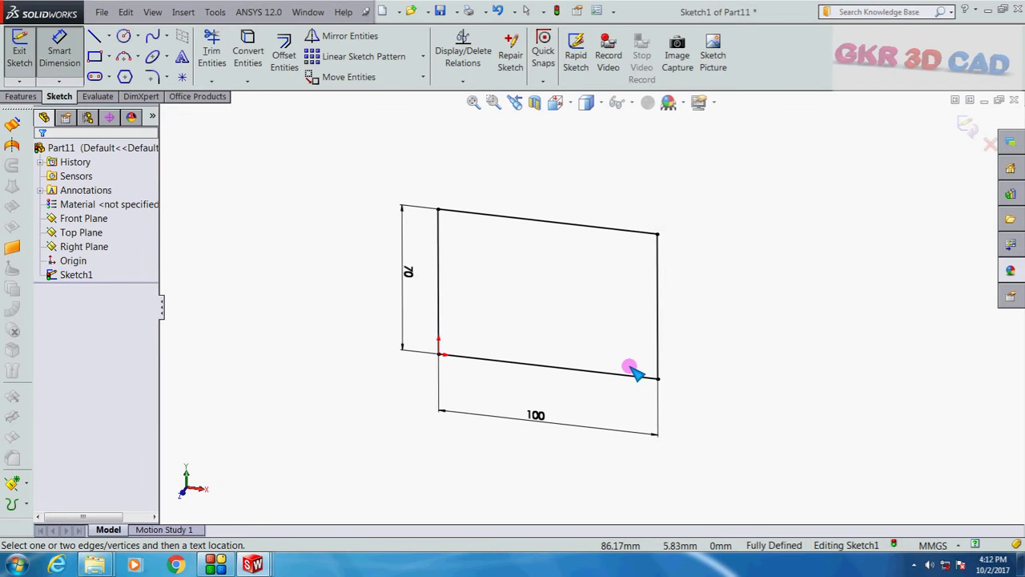
pyautogui.scroll(1, 633, 373)
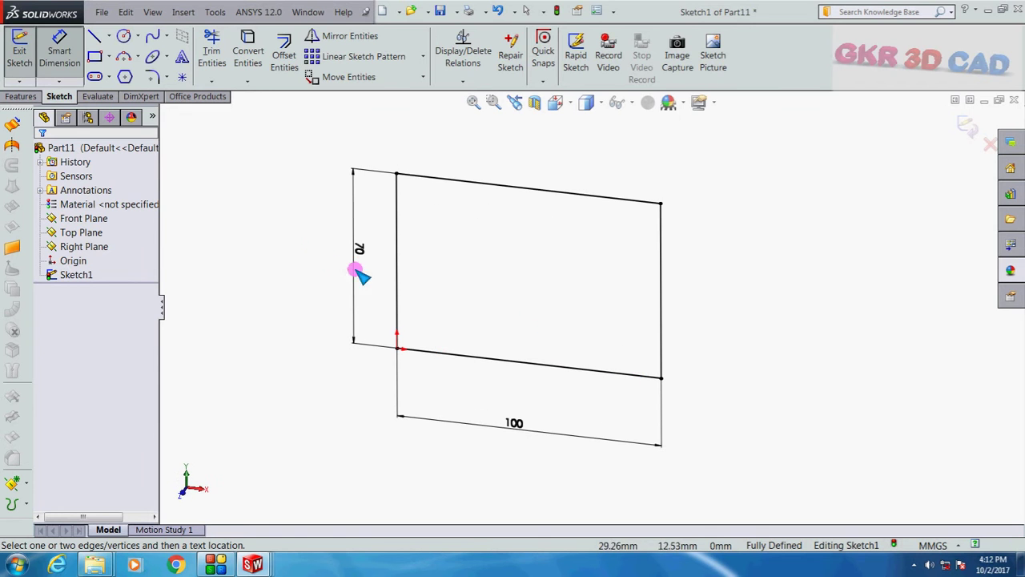
pyautogui.click(30, 96)
pyautogui.click(26, 56)
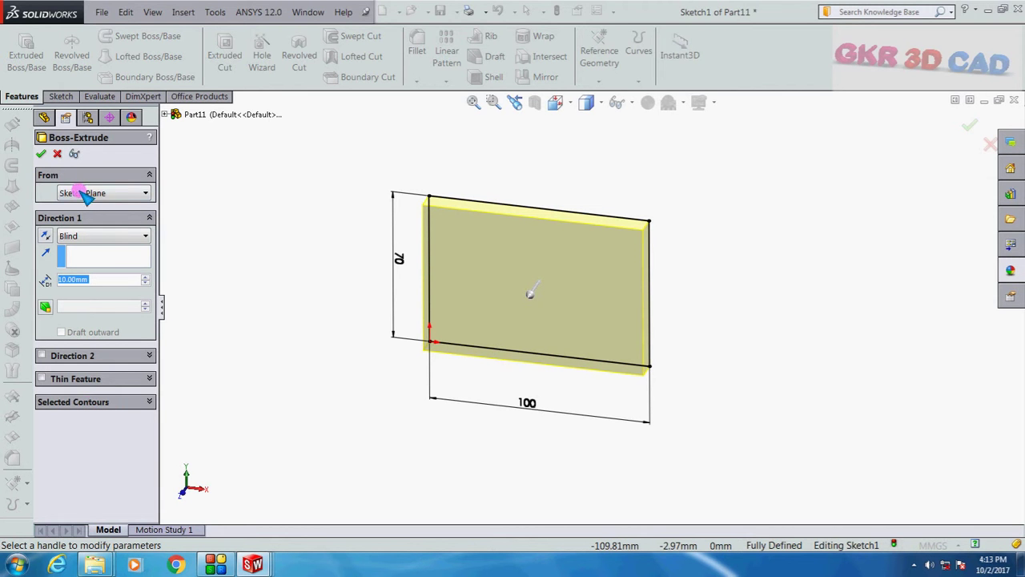
pyautogui.click(122, 195)
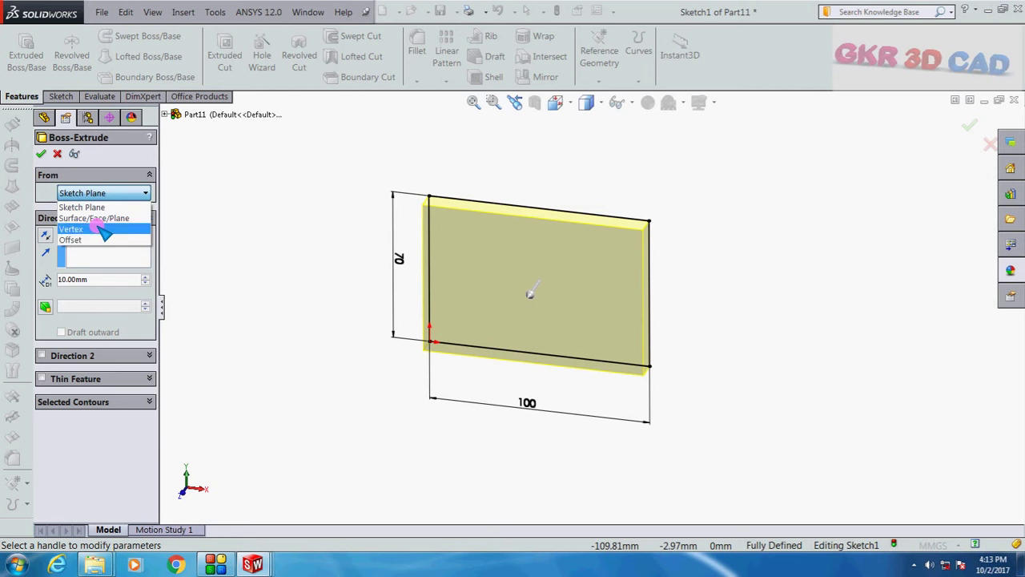
pyautogui.click(100, 194)
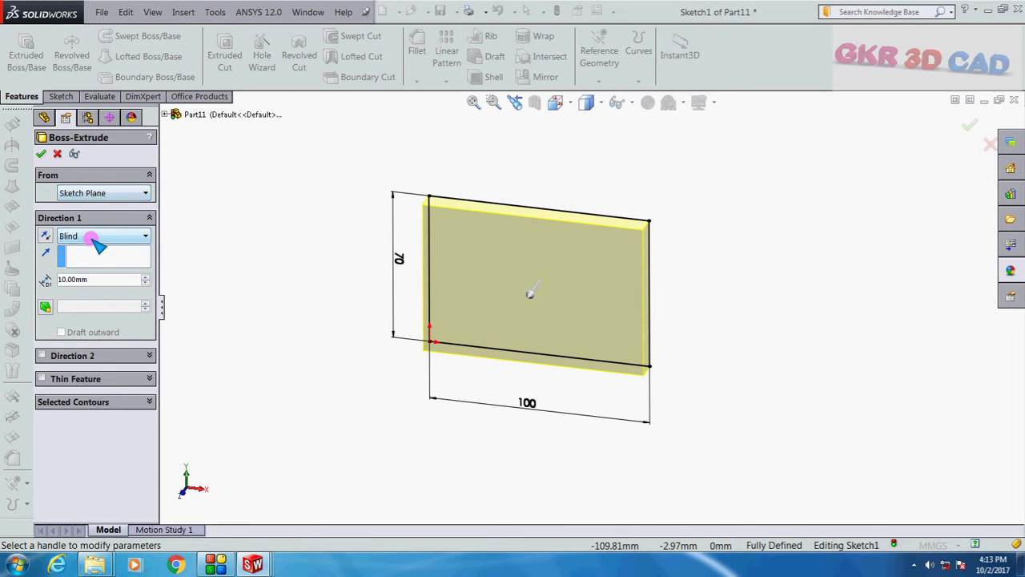
pyautogui.click(63, 235)
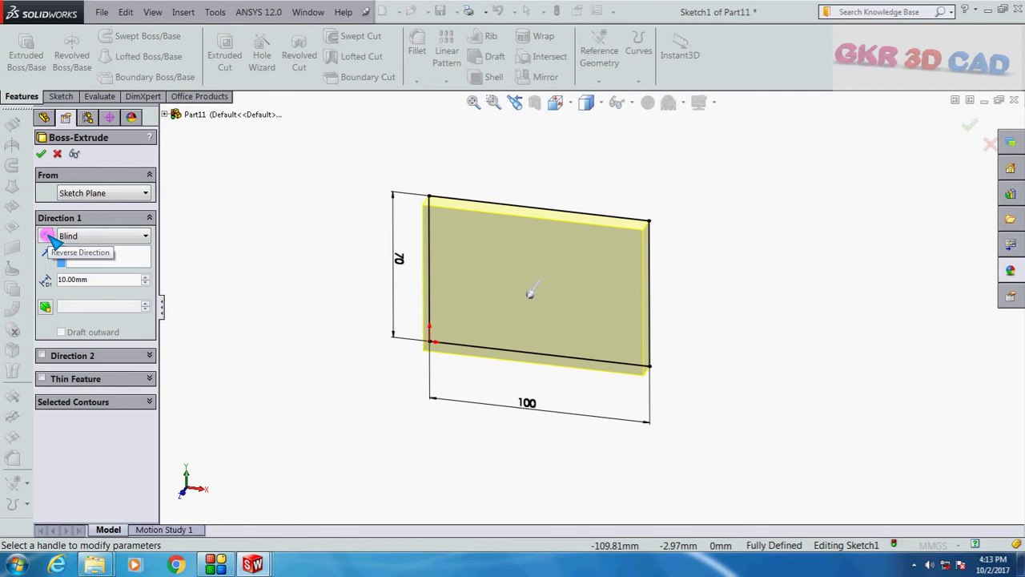
# Step: Try a 47 mm extrusion depth in the preview, then reverse the extrusion direction and restore it
pyautogui.moveTo(394, 291); pyautogui.dragTo(366, 366, button='middle')
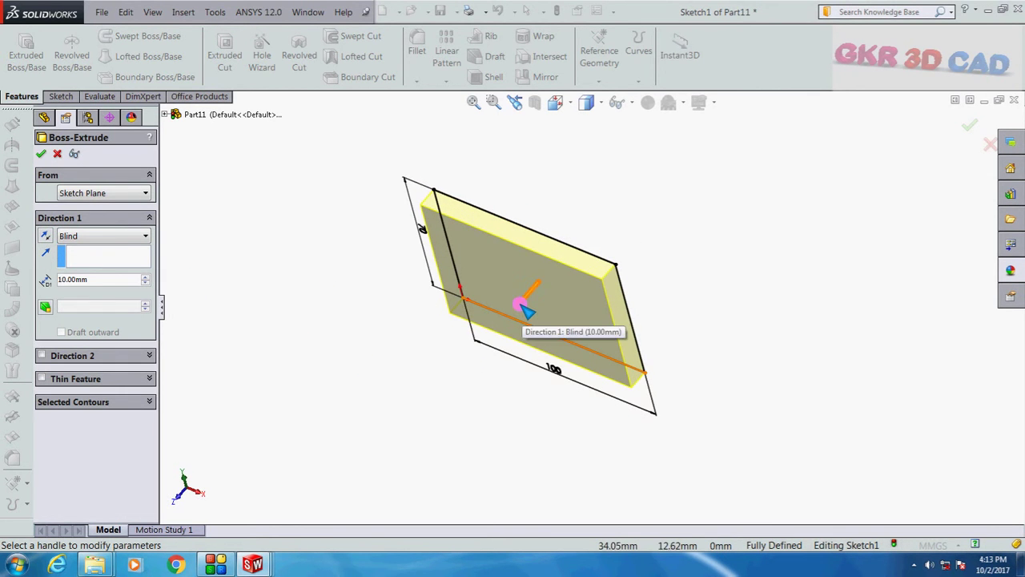
pyautogui.moveTo(529, 317); pyautogui.dragTo(487, 362)
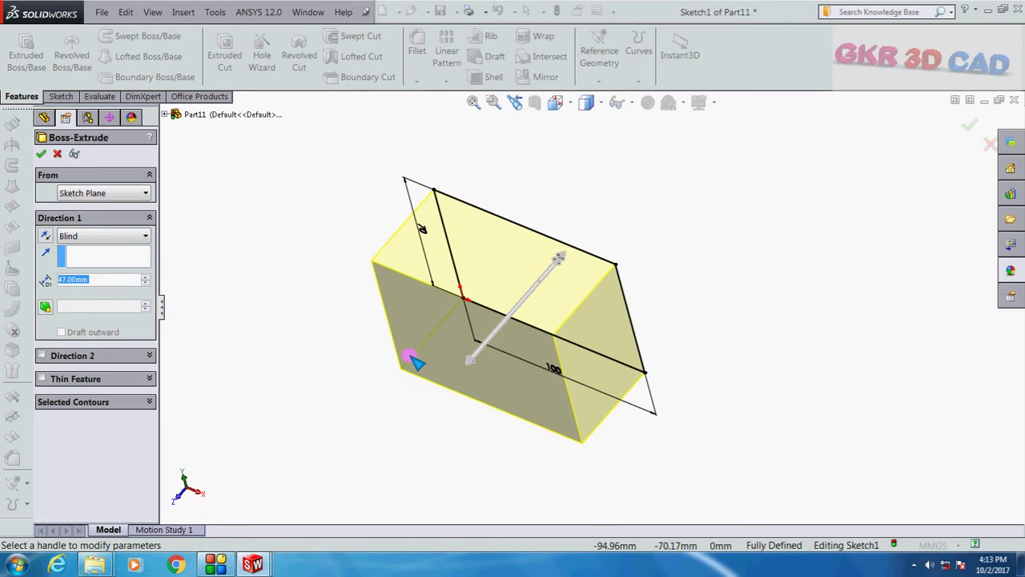
pyautogui.click(45, 238)
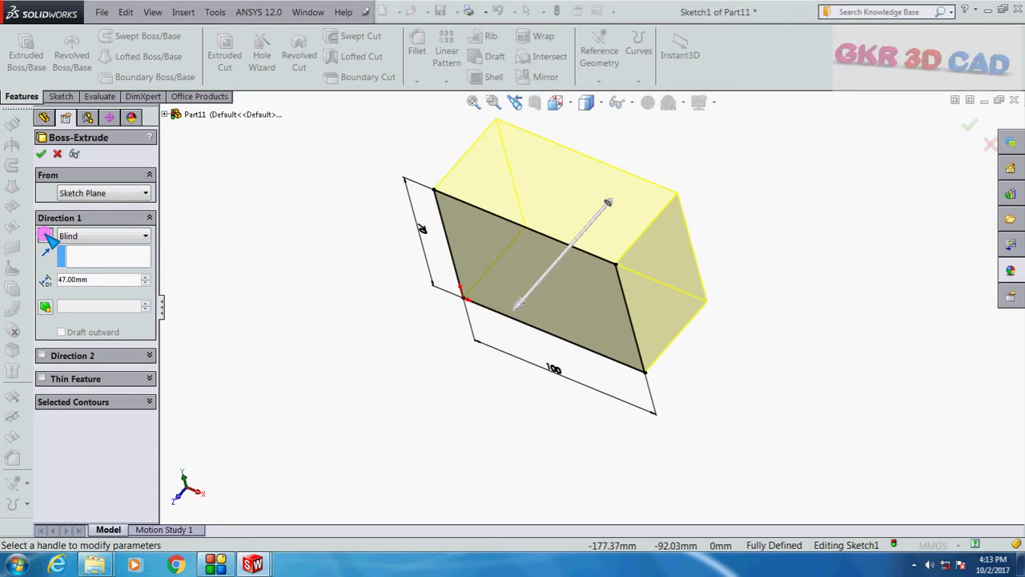
pyautogui.click(46, 238)
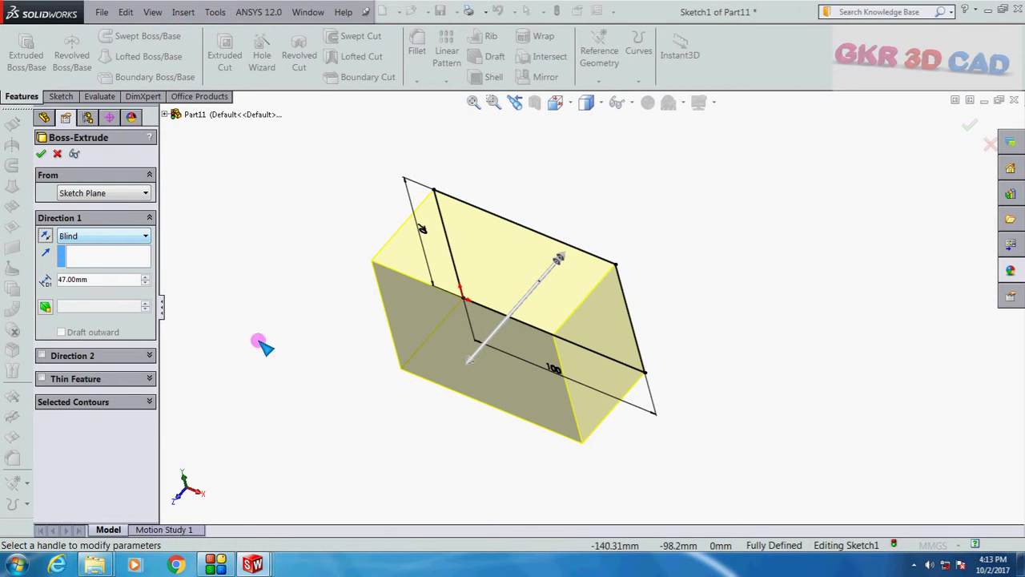
# Step: Set the Blind extrusion depth to 50 mm
pyautogui.moveTo(303, 286); pyautogui.dragTo(315, 283, button='middle')
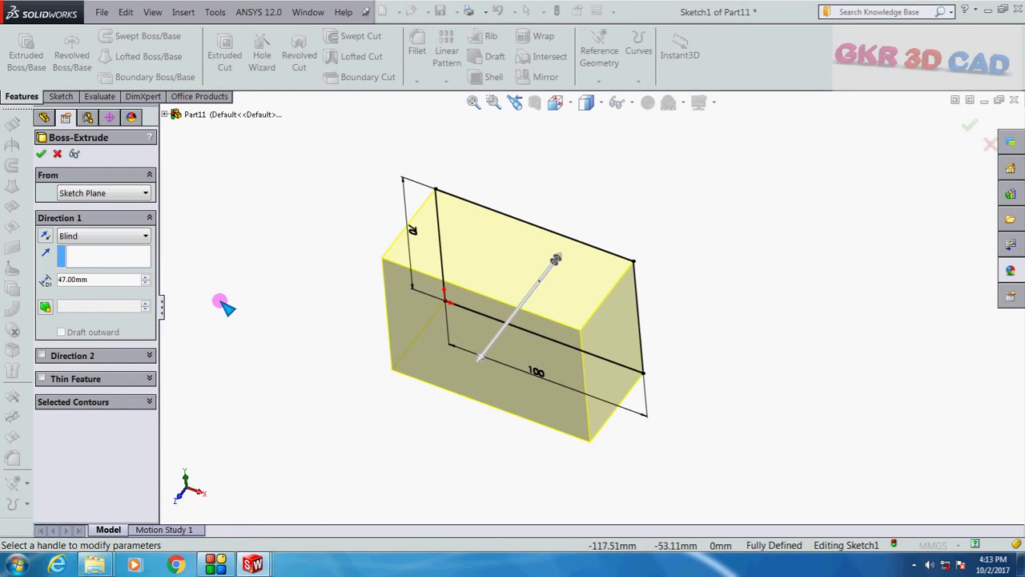
pyautogui.write('5')
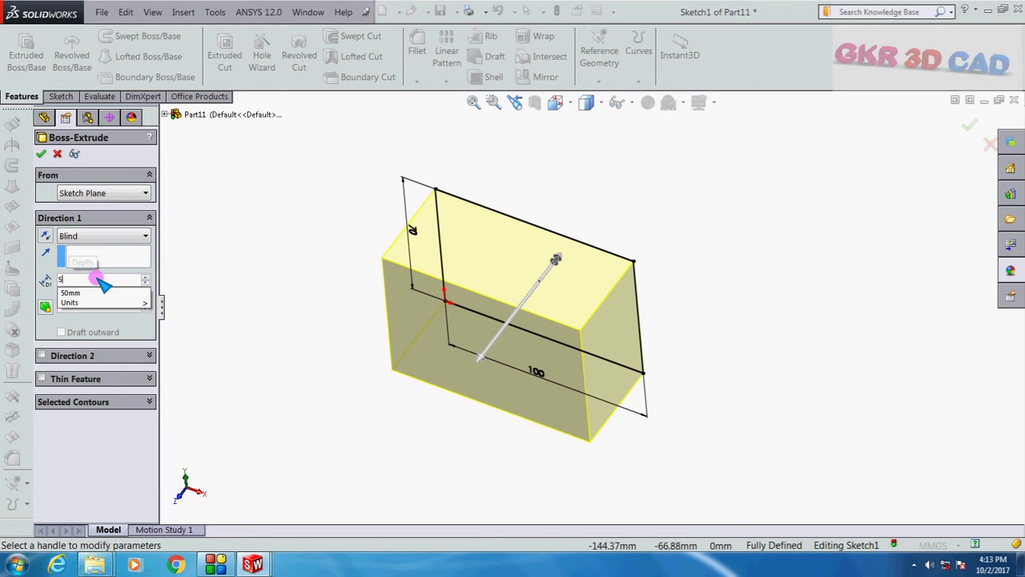
pyautogui.write('0')
pyautogui.press('Return')
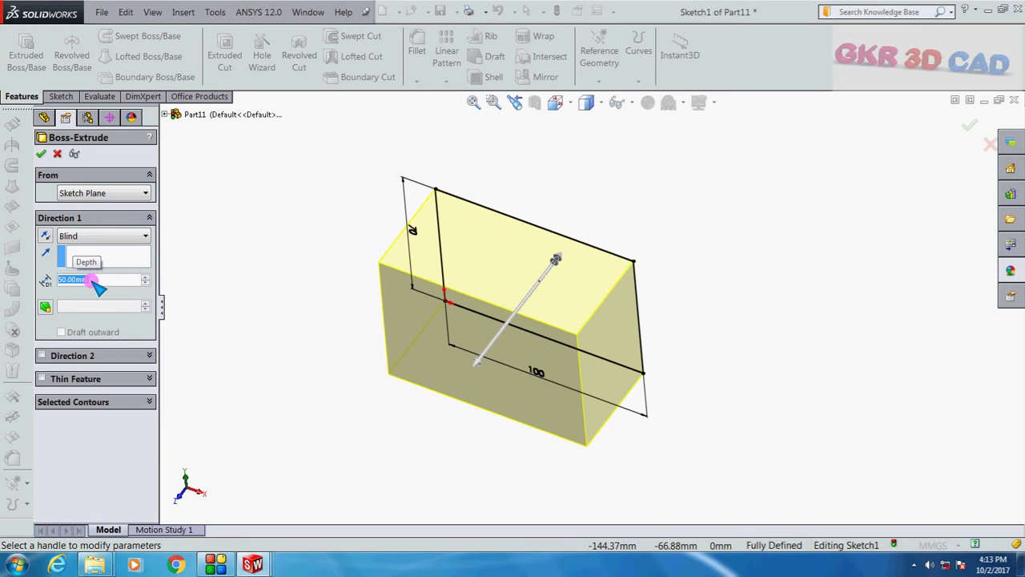
# Step: Review the end condition options for Direction 1, keep Blind, and complete the extrusion
pyautogui.moveTo(345, 282); pyautogui.dragTo(520, 300, button='middle')
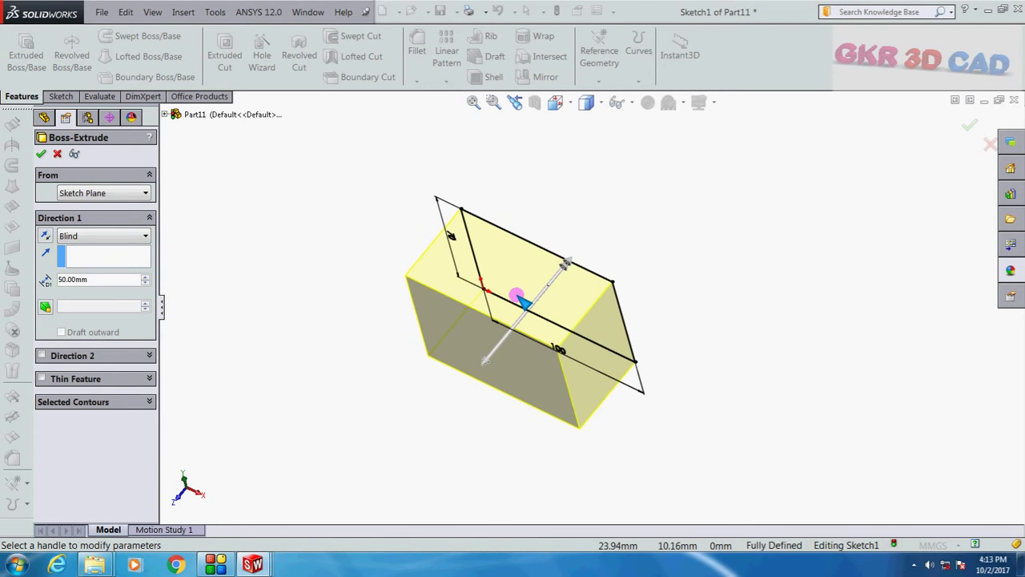
pyautogui.click(144, 236)
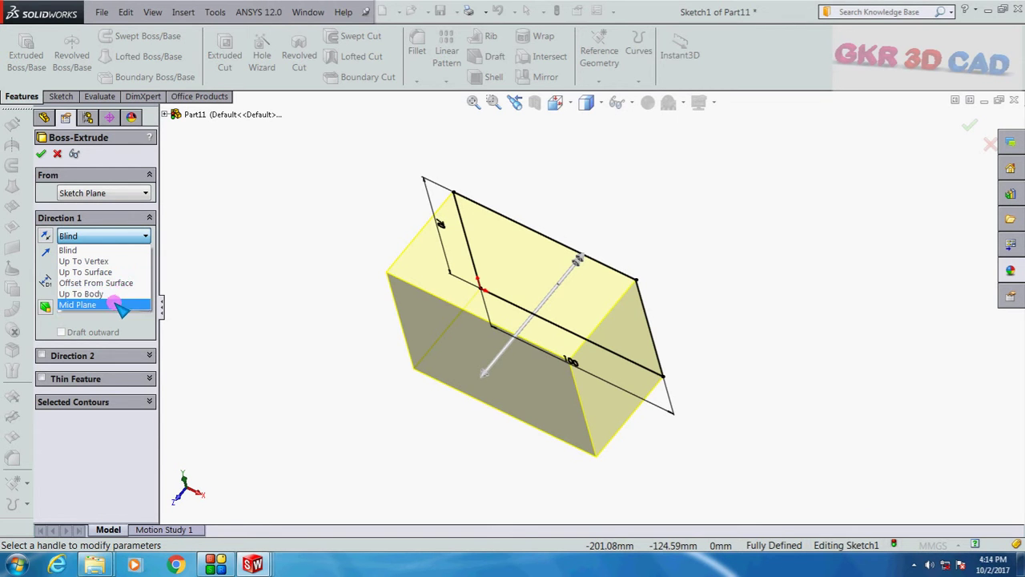
pyautogui.click(200, 218)
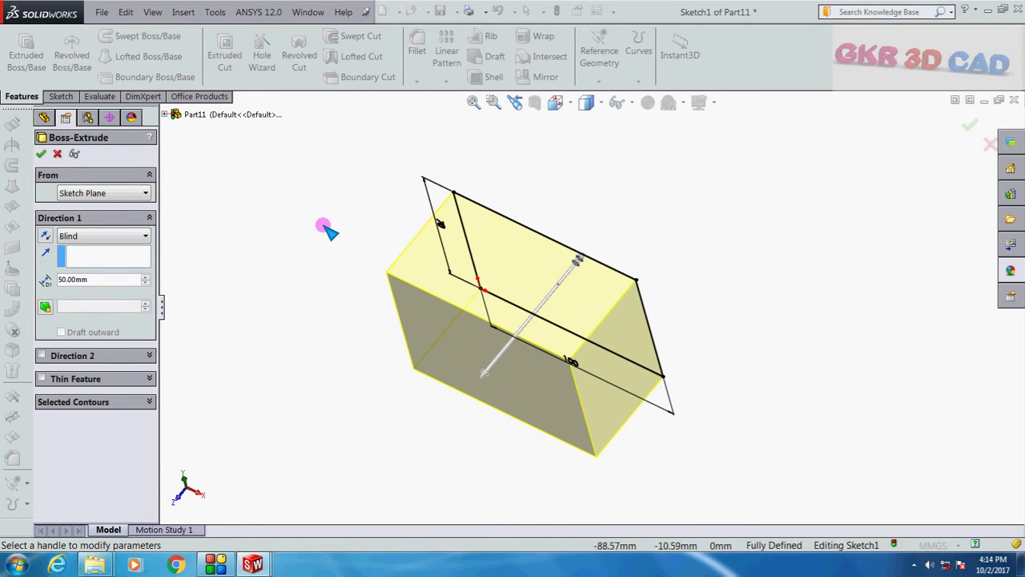
pyautogui.moveTo(332, 286); pyautogui.dragTo(330, 273, button='middle')
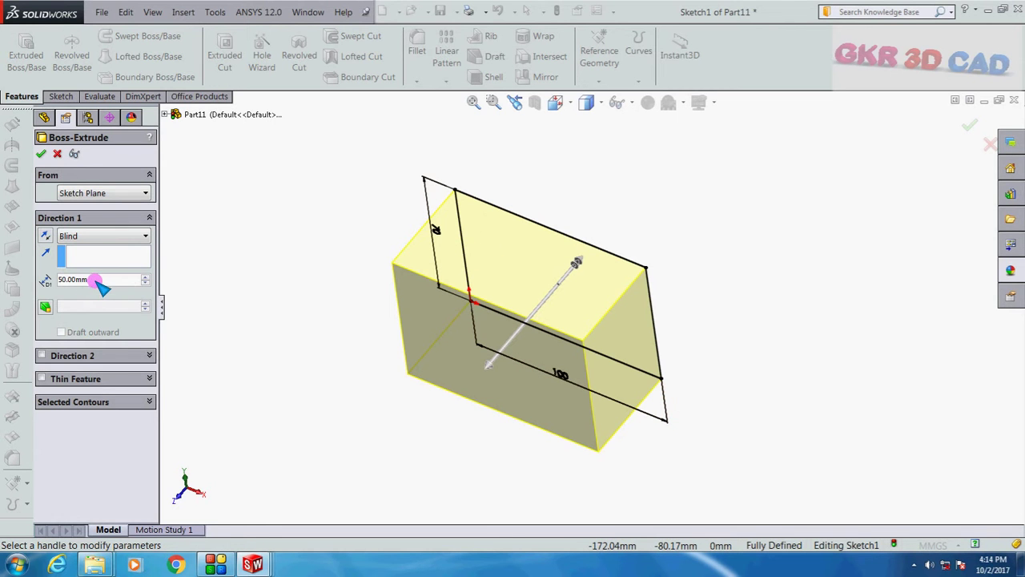
pyautogui.click(98, 281)
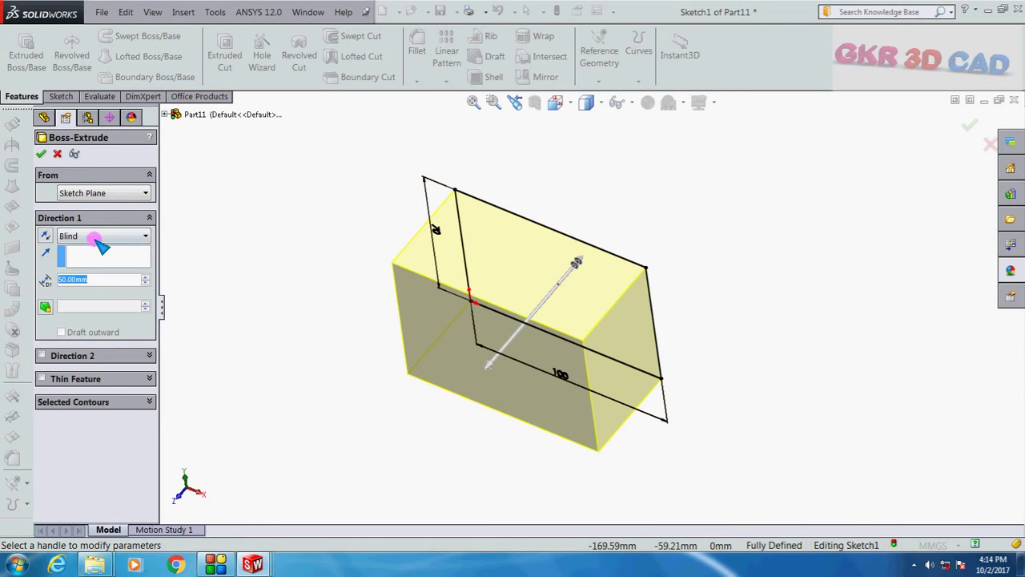
pyautogui.click(46, 153)
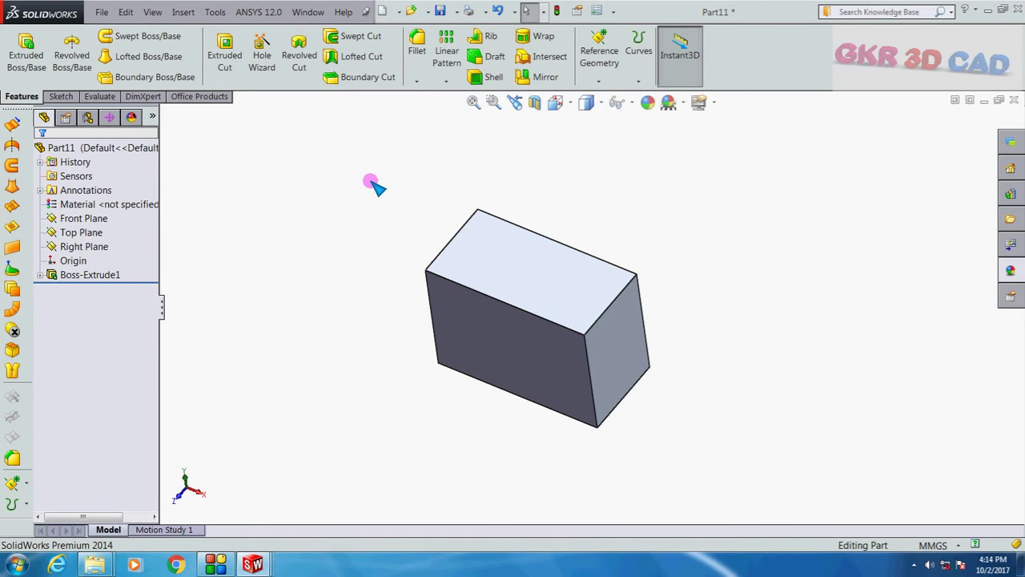
pyautogui.hotkey('ctrl', '7')
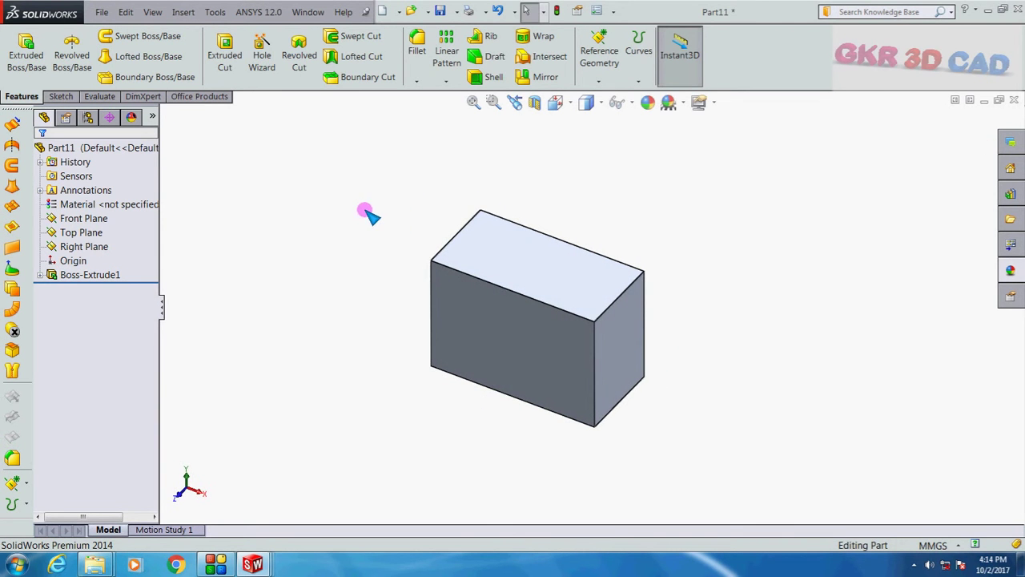
pyautogui.scroll(-1, 600, 325)
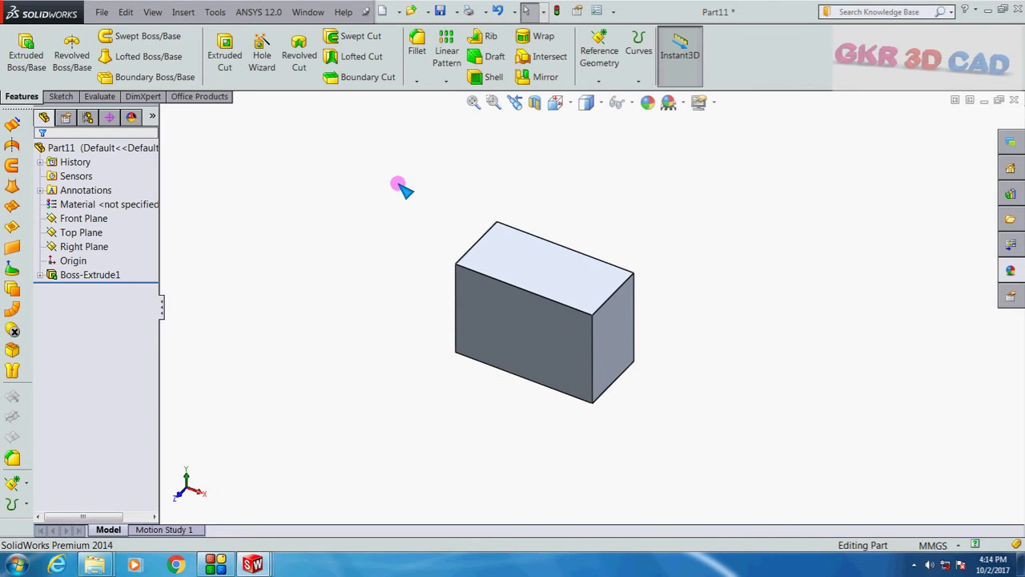
# Step: Change the block's extrusion depth dimension to 60 mm directly on the model and rebuild the part
pyautogui.click(579, 289)
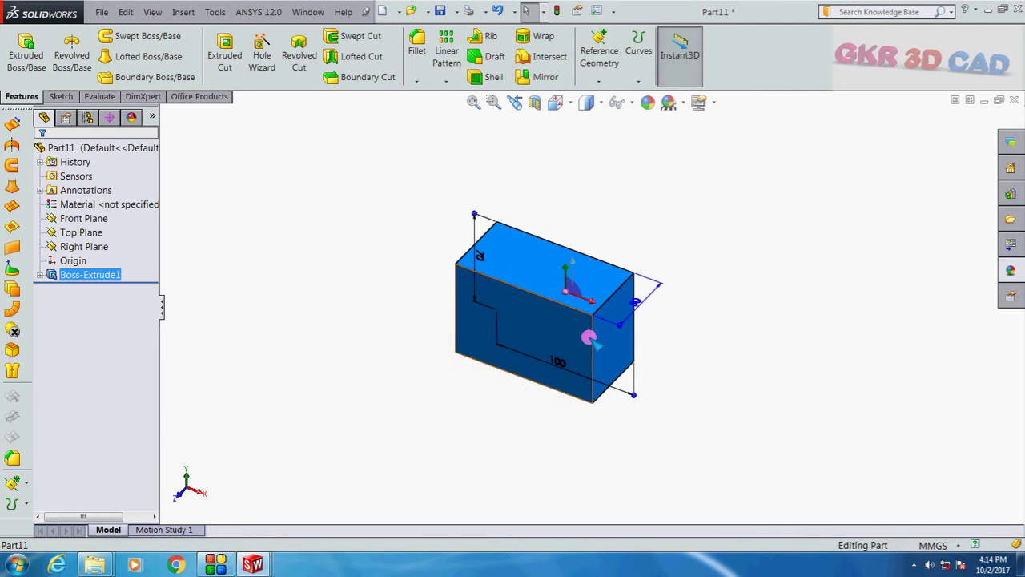
pyautogui.moveTo(710, 300); pyautogui.dragTo(704, 321, button='middle')
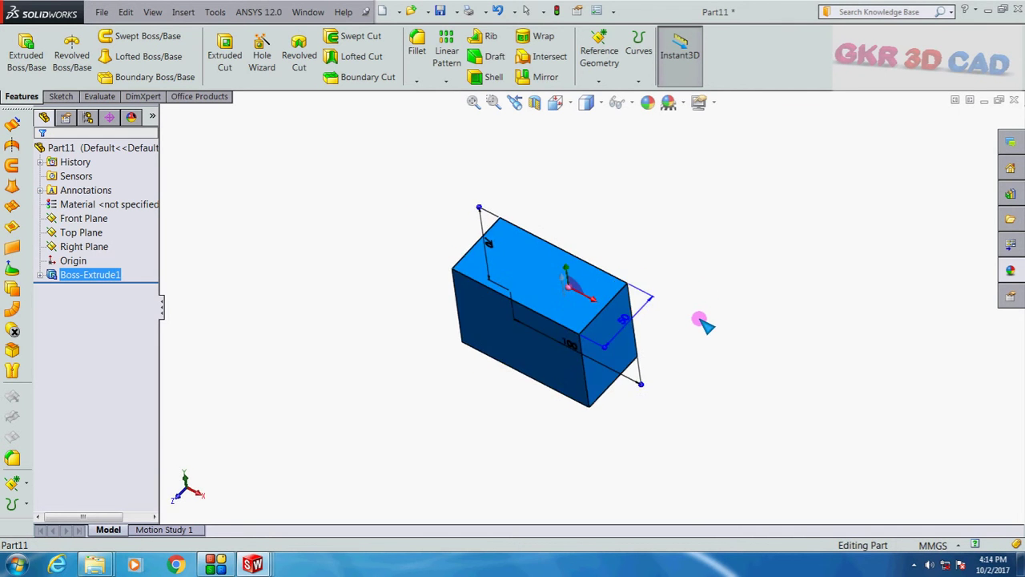
pyautogui.click(670, 237)
pyautogui.click(564, 286)
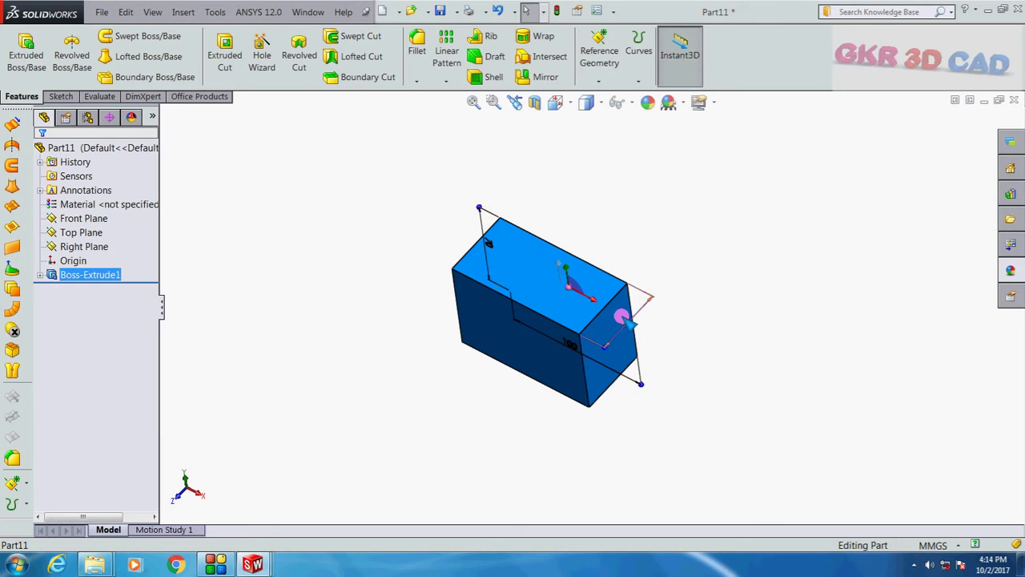
pyautogui.doubleClick(628, 320)
pyautogui.write('60')
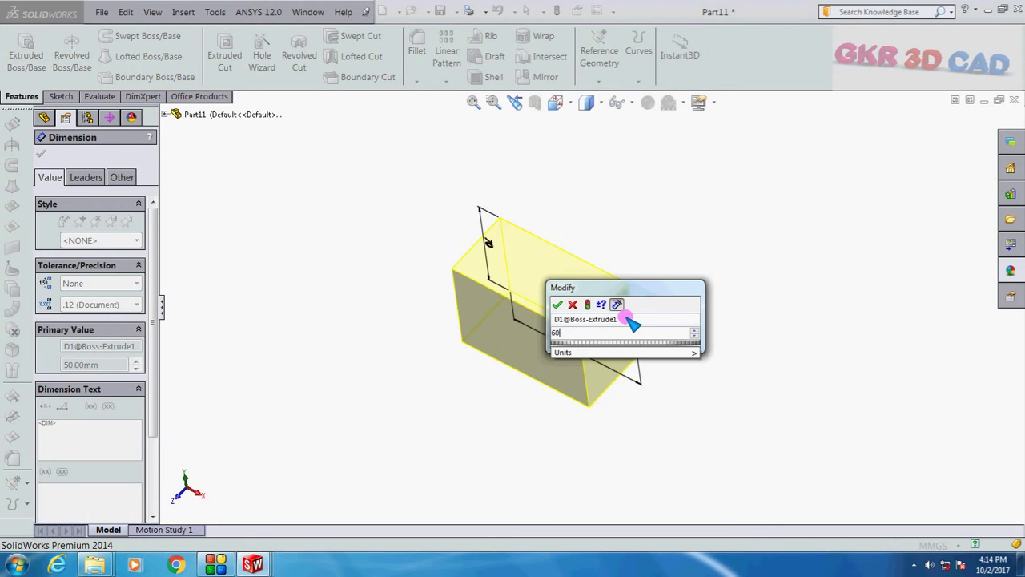
pyautogui.press('Return')
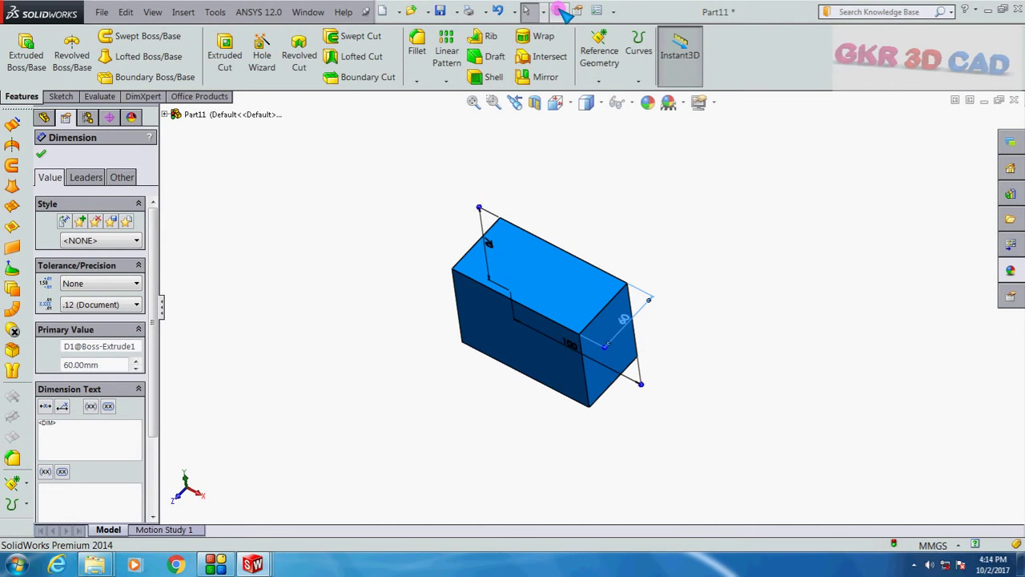
pyautogui.click(558, 11)
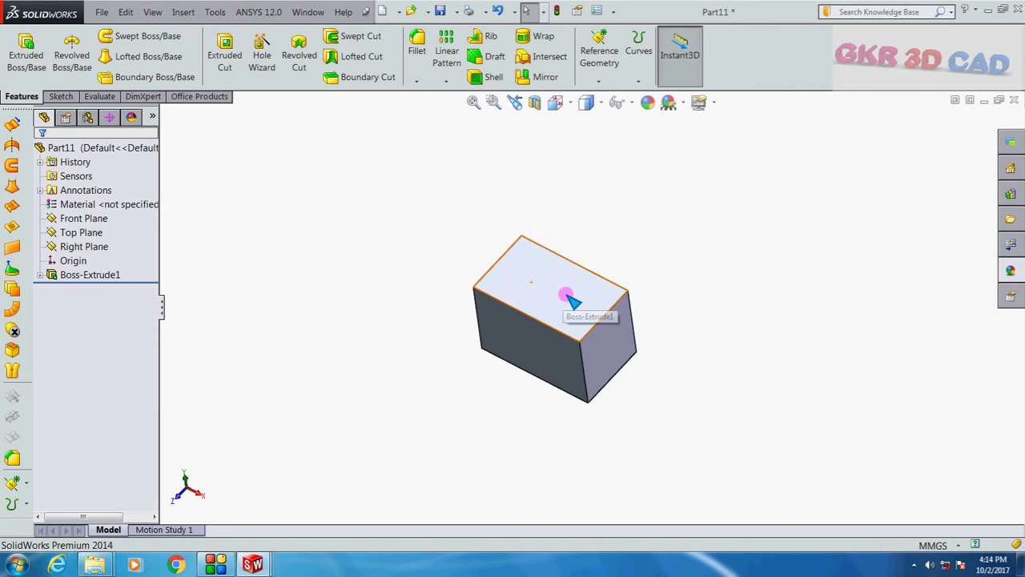
pyautogui.scroll(-1, 566, 294)
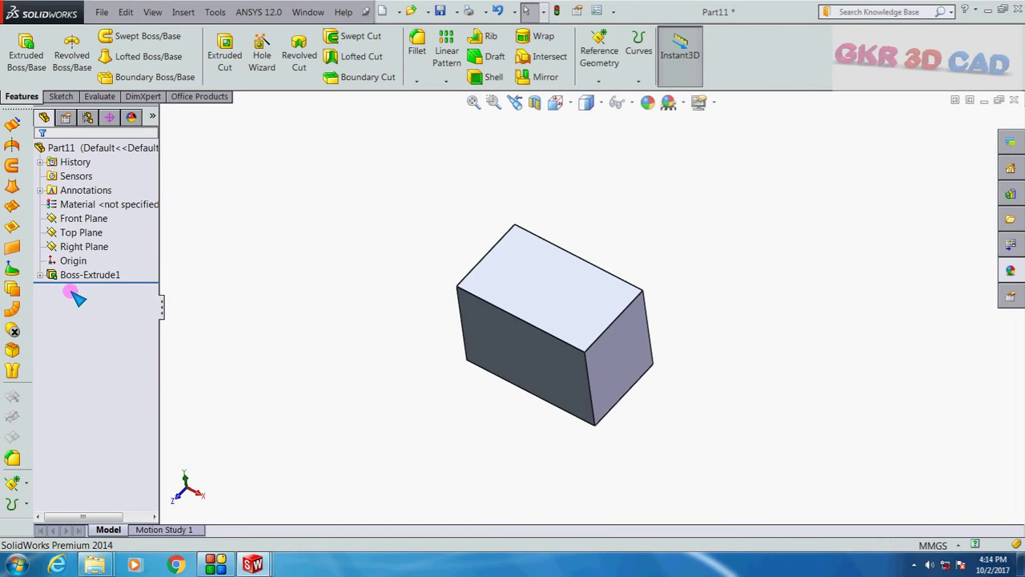
# Step: Edit the block's extrusion feature and try an Offset start condition of 15 mm from the sketch plane
pyautogui.click(40, 275)
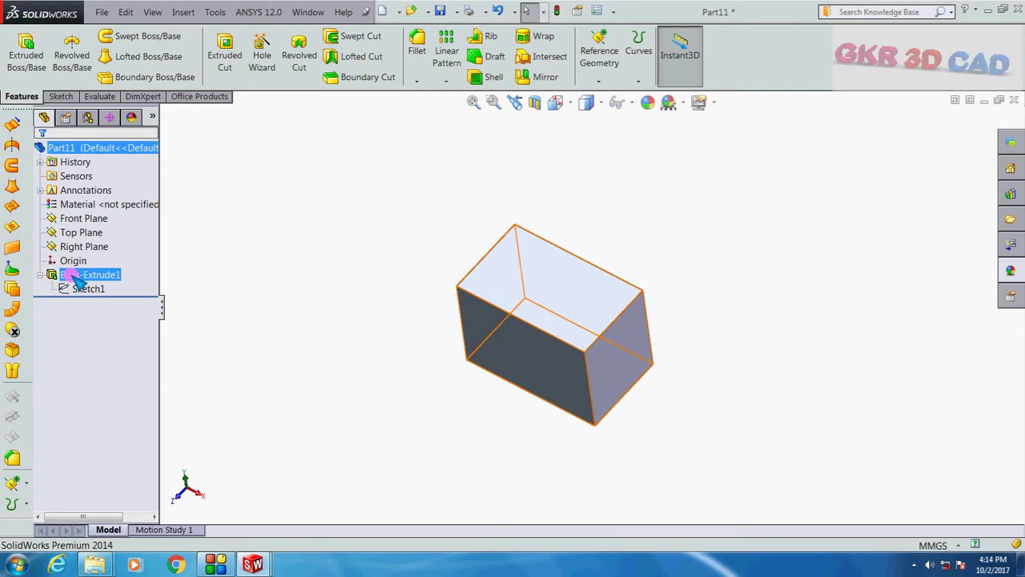
pyautogui.rightClick(70, 275)
pyautogui.click(84, 245)
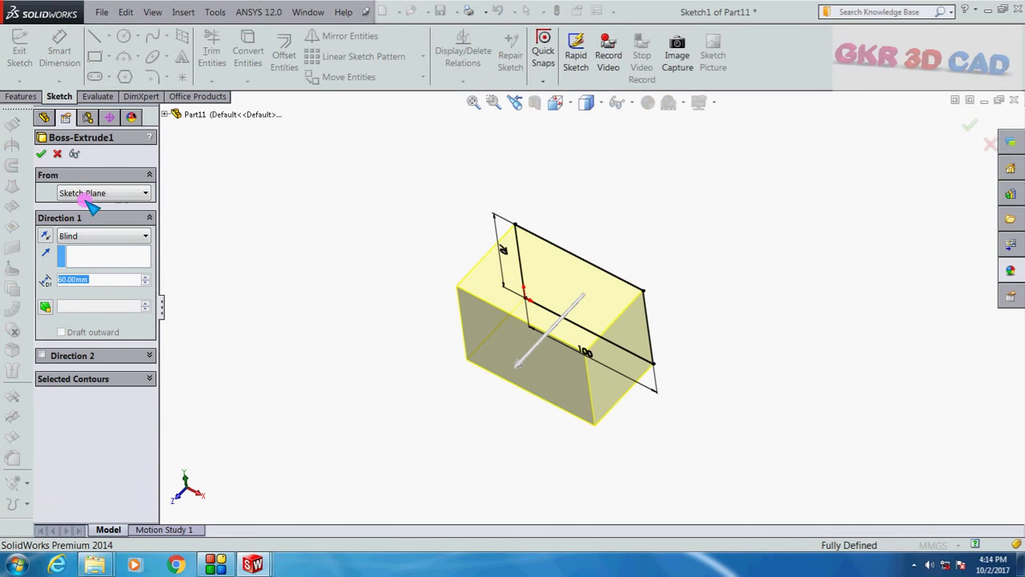
pyautogui.click(104, 194)
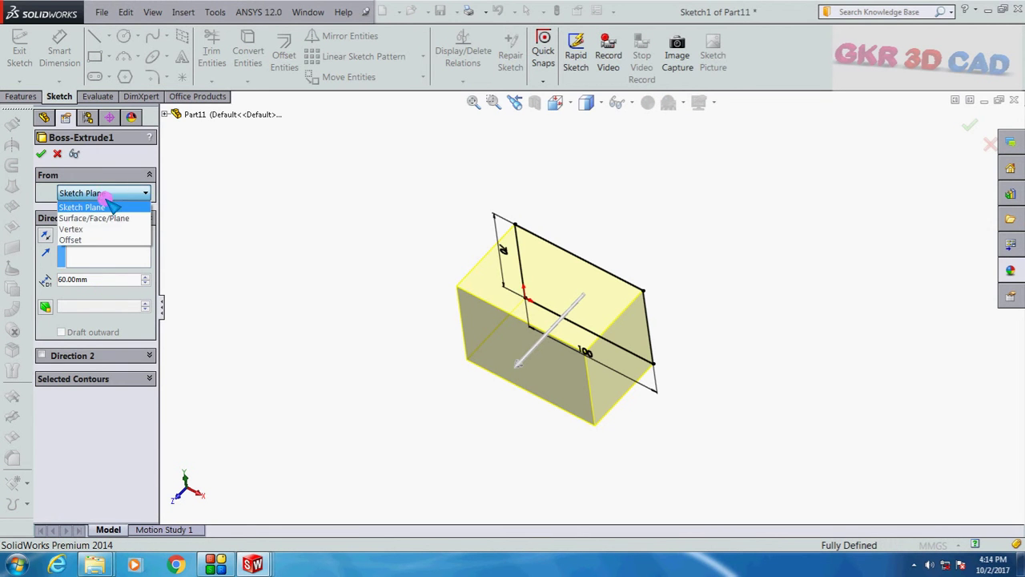
pyautogui.click(96, 240)
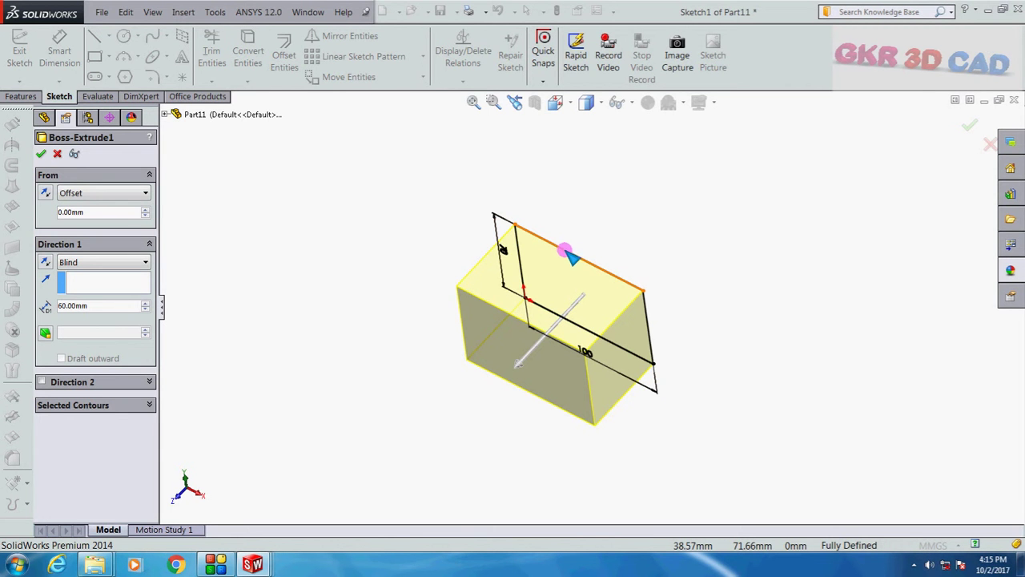
pyautogui.scroll(-3, 569, 254)
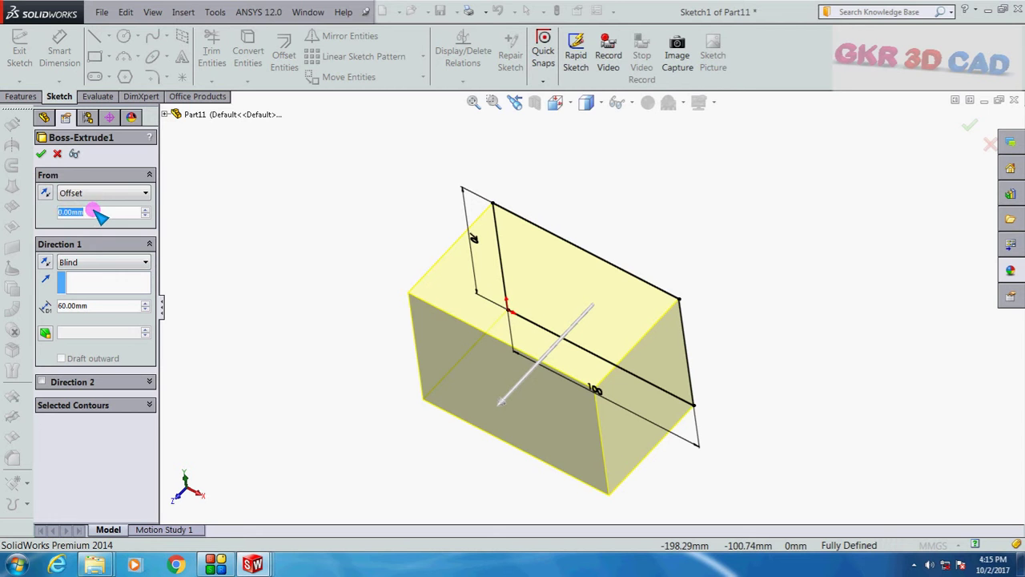
pyautogui.write('15')
pyautogui.press('Return')
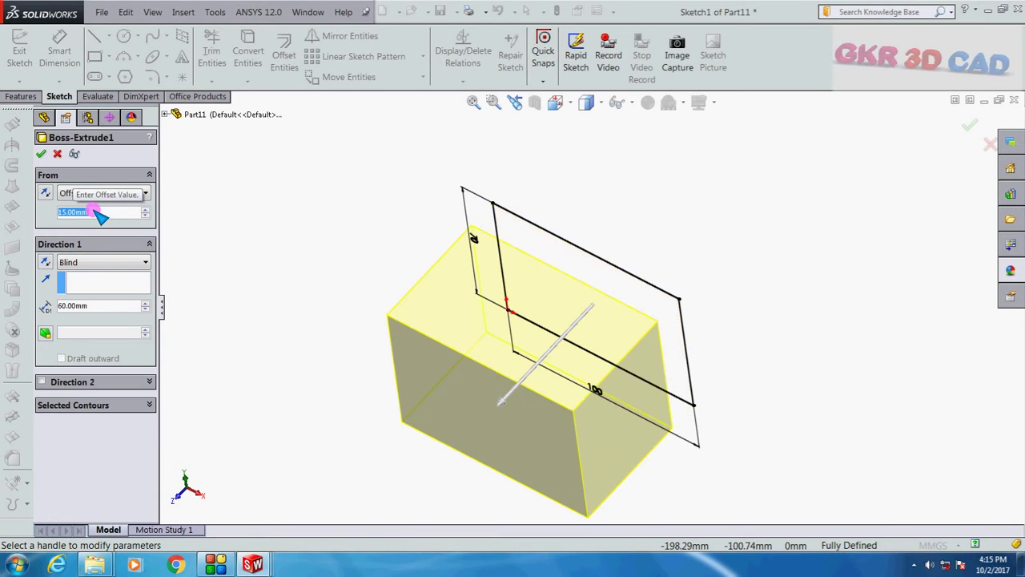
# Step: Increase the start offset to 35 mm and apply the edited extrusion
pyautogui.scroll(2, 460, 222)
pyautogui.moveTo(460, 222)
pyautogui.mouseDown(button='middle')
pyautogui.moveTo(457, 275)
pyautogui.moveTo(560, 285)
pyautogui.moveTo(533, 299)
pyautogui.mouseUp(button='middle')
pyautogui.scroll(-3, 553, 272)
pyautogui.scroll(1, 542, 240)
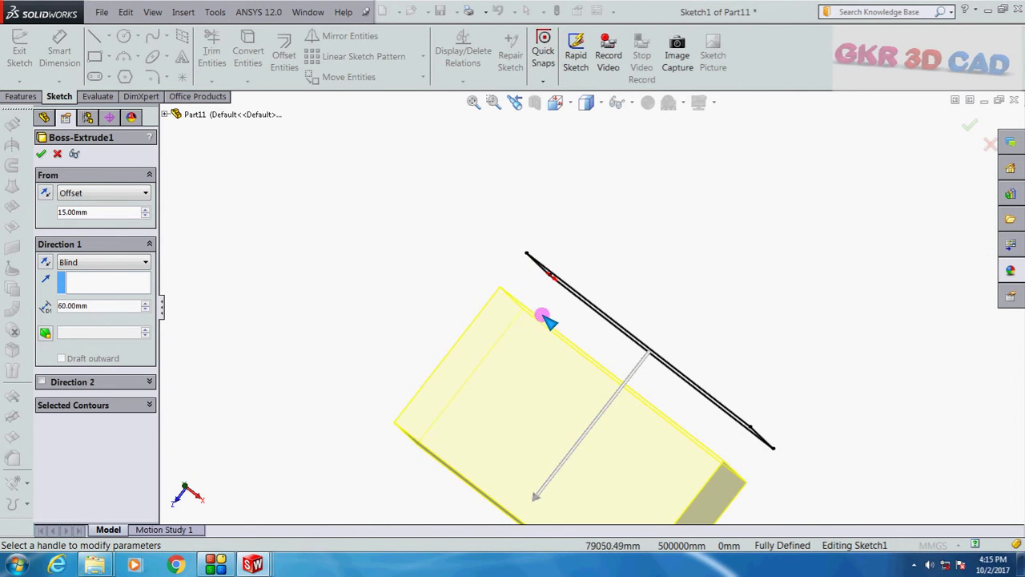
pyautogui.scroll(3, 532, 309)
pyautogui.moveTo(469, 278)
pyautogui.mouseDown(button='middle')
pyautogui.moveTo(469, 248)
pyautogui.moveTo(456, 244)
pyautogui.mouseUp(button='middle')
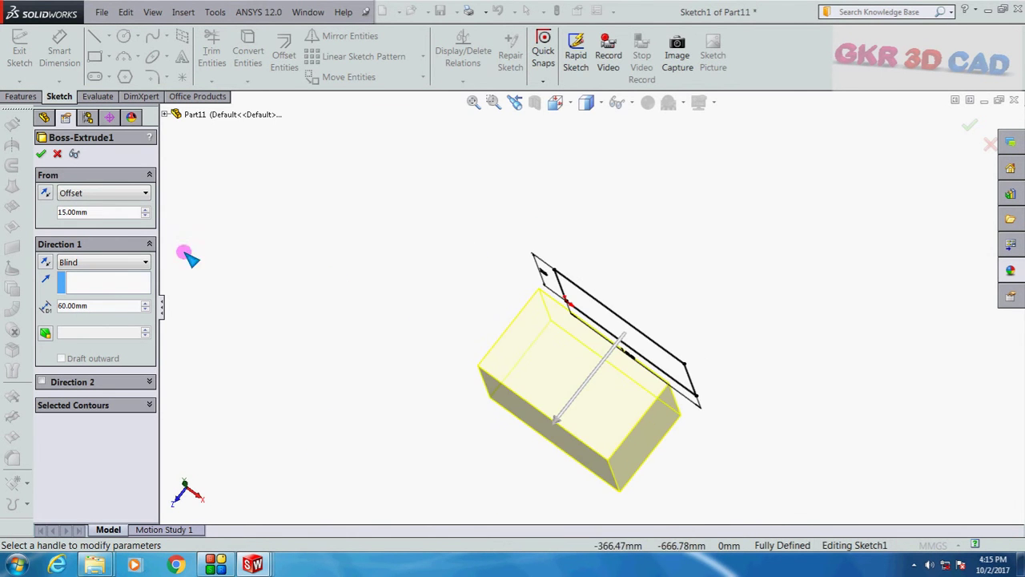
pyautogui.click(145, 209)
pyautogui.click(144, 210)
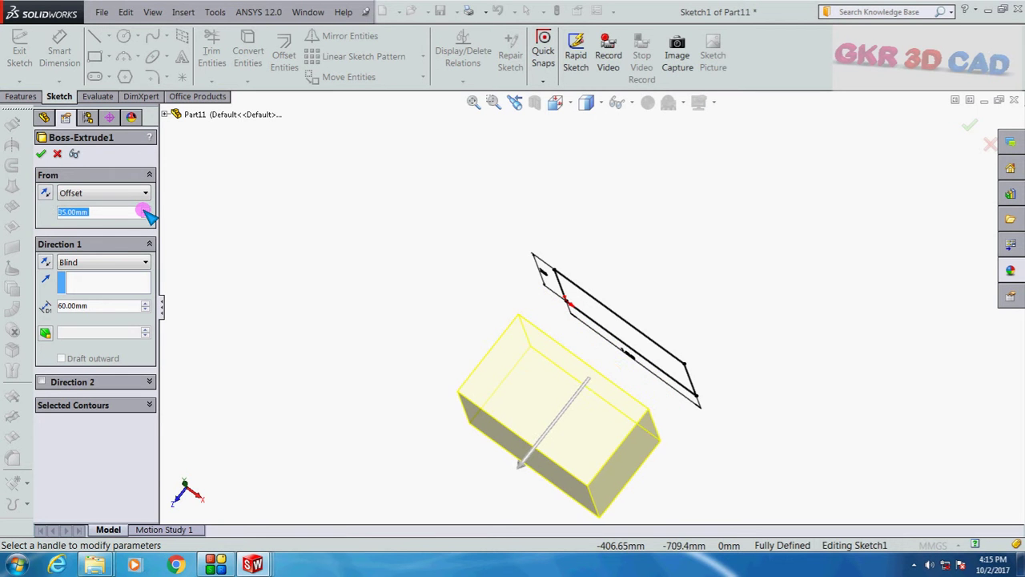
pyautogui.scroll(2, 391, 213)
pyautogui.scroll(-2, 642, 394)
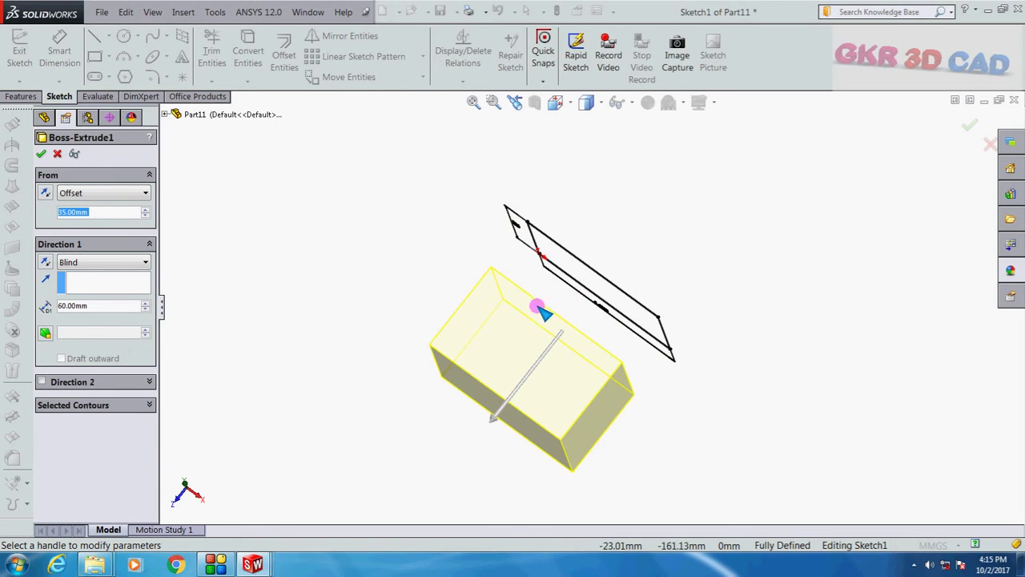
pyautogui.click(41, 153)
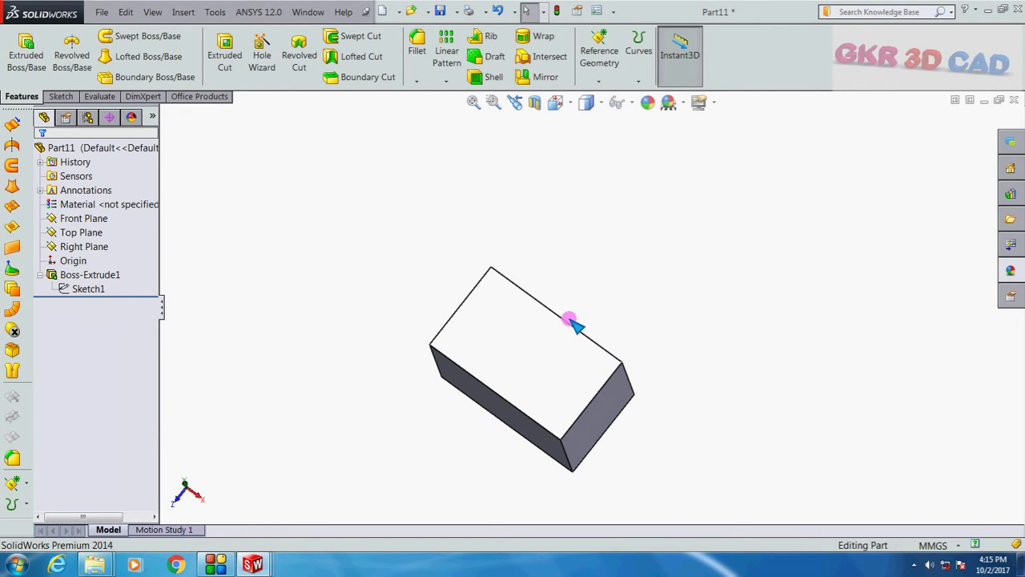
# Step: Highlight the block's base sketch to examine the gap between it and the offset solid
pyautogui.click(88, 290)
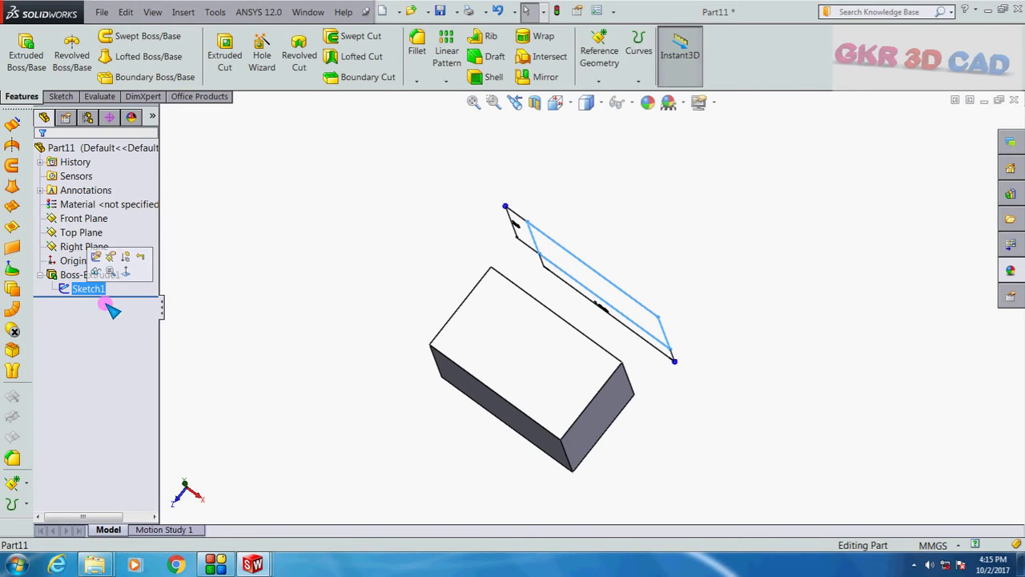
pyautogui.scroll(-2, 526, 403)
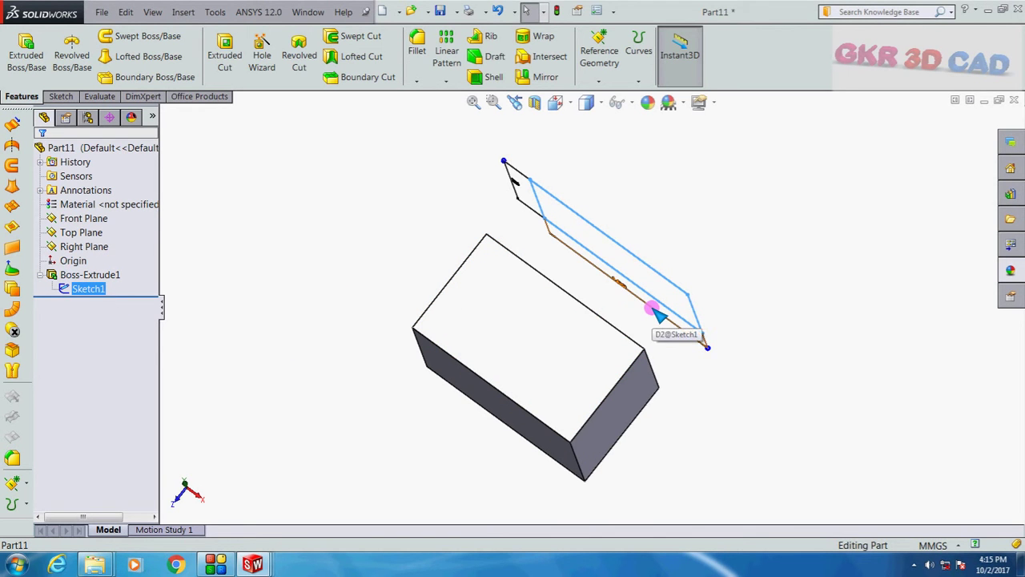
pyautogui.click(303, 209)
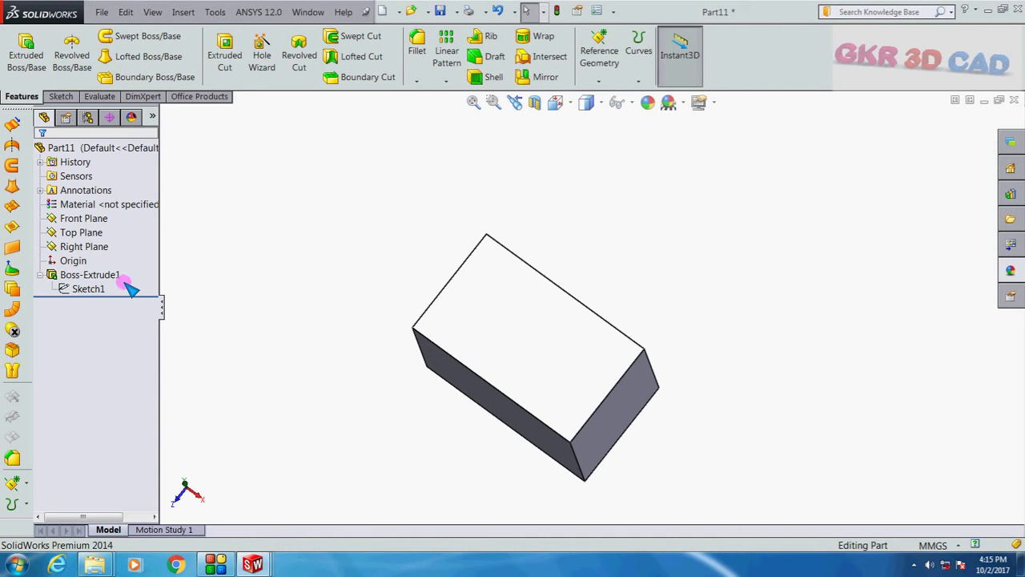
# Step: Edit the block's extrusion feature and set its start condition back to Sketch Plane
pyautogui.click(89, 275)
pyautogui.click(106, 243)
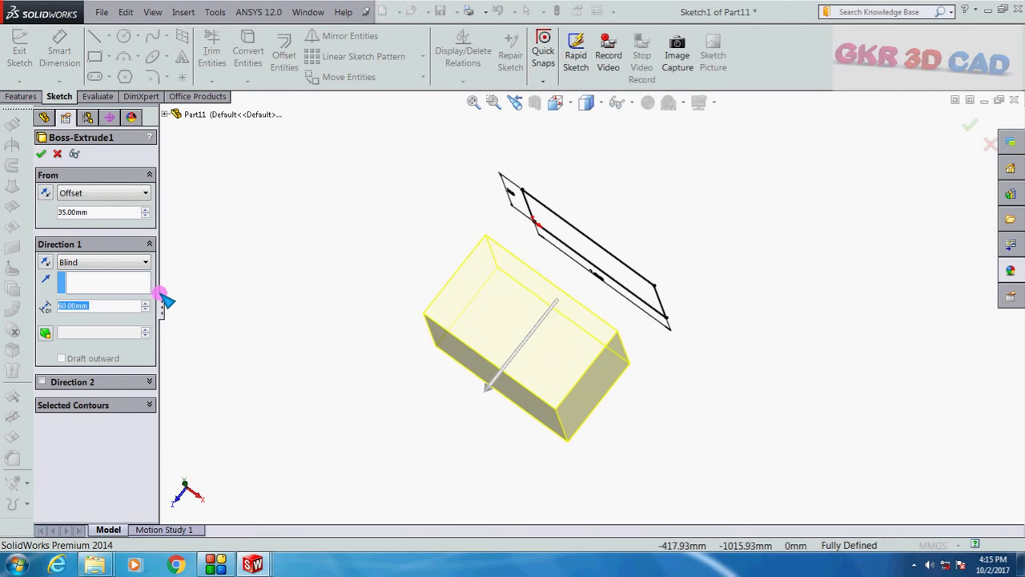
pyautogui.click(128, 265)
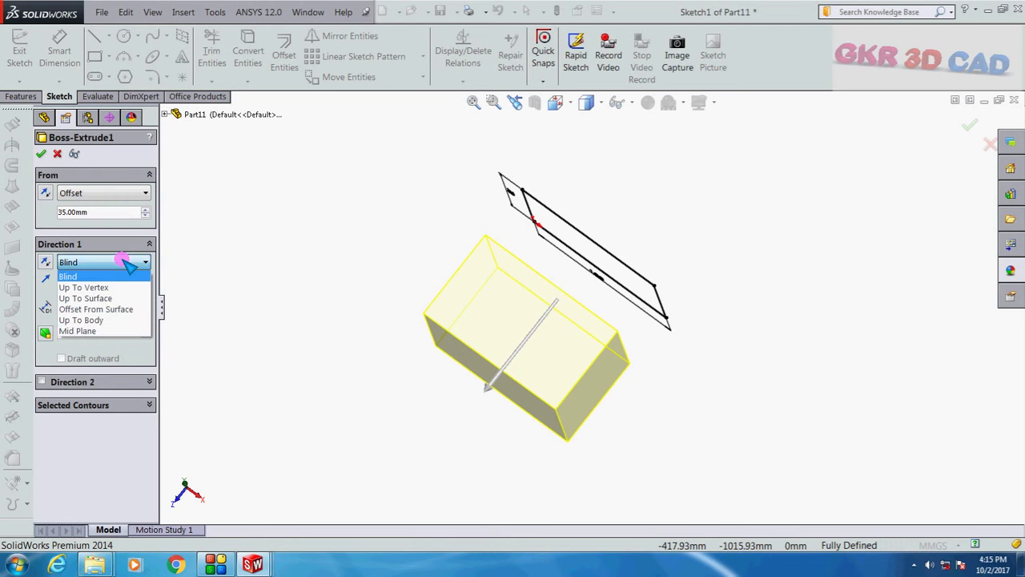
pyautogui.click(107, 197)
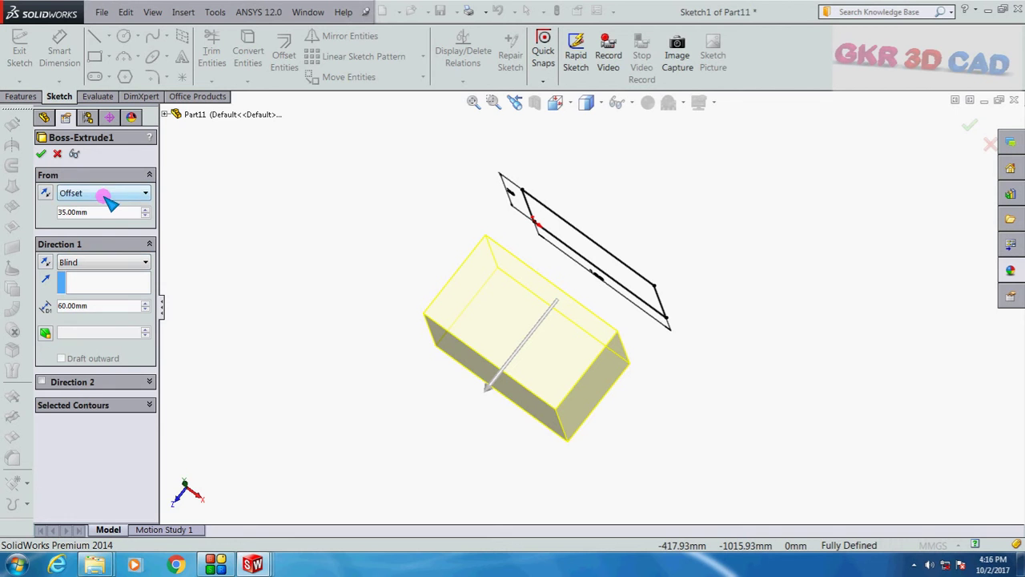
pyautogui.click(105, 199)
pyautogui.click(107, 208)
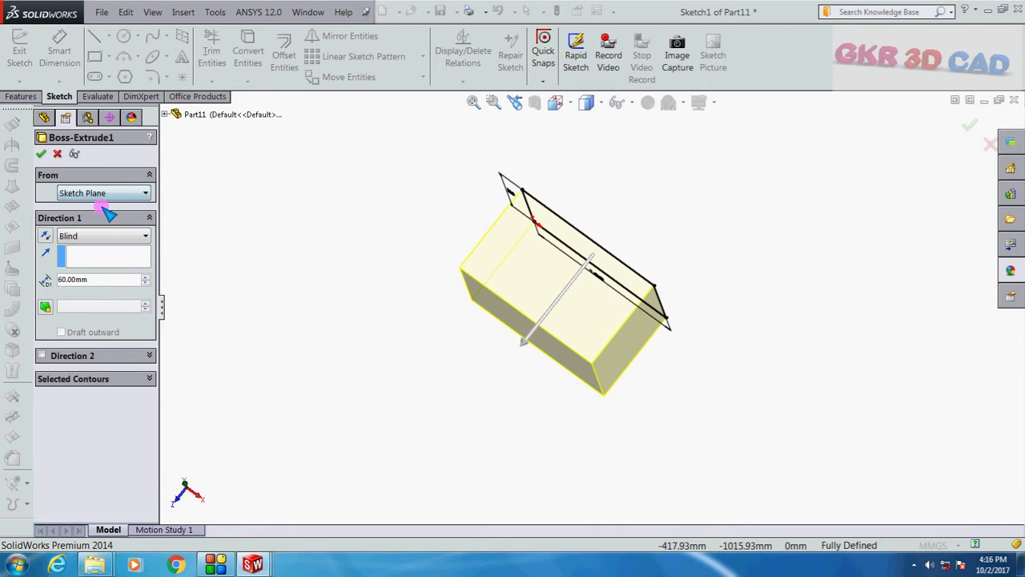
# Step: Set the Direction 1 end condition to Mid Plane, keep the 60 mm depth, and apply the extrusion
pyautogui.scroll(1, 554, 313)
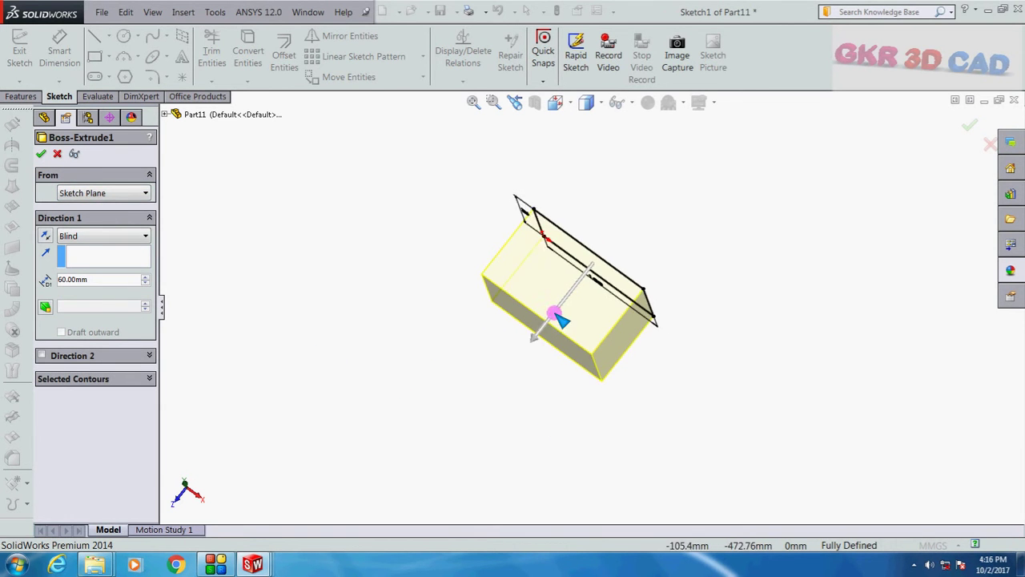
pyautogui.scroll(-2, 617, 239)
pyautogui.click(104, 236)
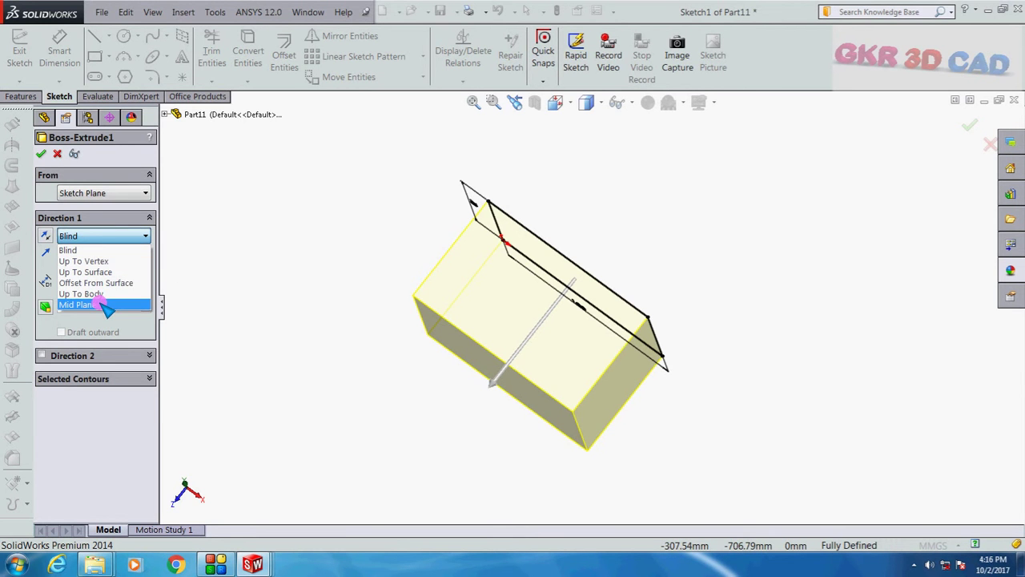
pyautogui.click(107, 304)
pyautogui.scroll(-2, 665, 236)
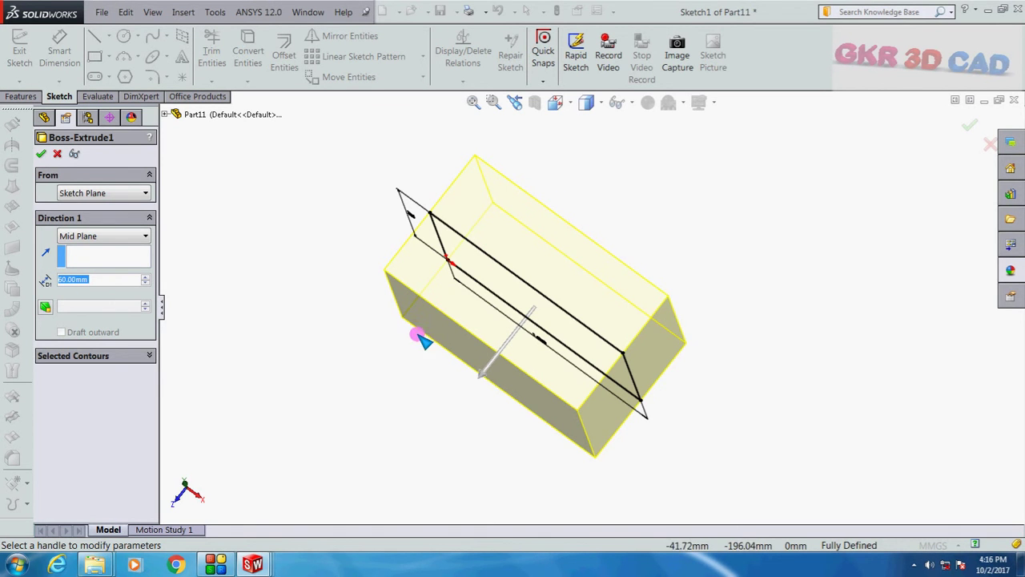
pyautogui.moveTo(371, 372)
pyautogui.mouseDown(button='middle')
pyautogui.moveTo(389, 293)
pyautogui.moveTo(377, 289)
pyautogui.moveTo(377, 305)
pyautogui.mouseUp(button='middle')
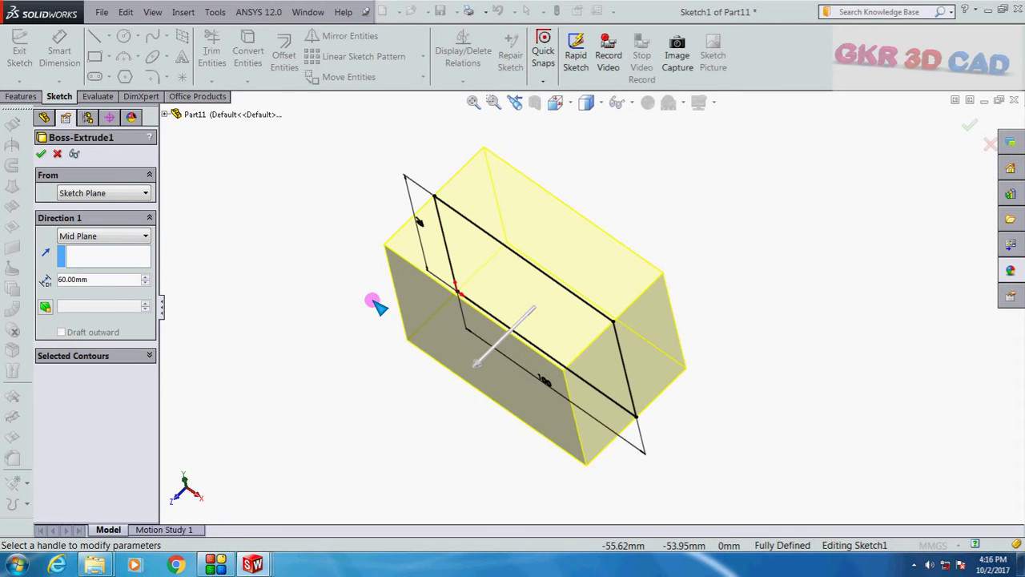
pyautogui.click(44, 154)
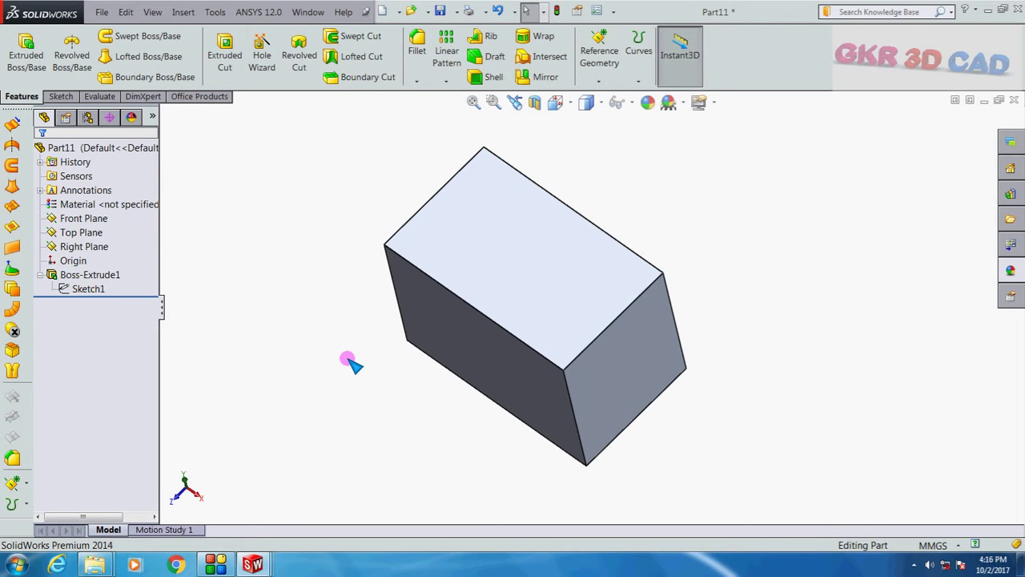
# Step: Highlight the Front Plane and examine its position through the block from several angles, then clear the selection
pyautogui.scroll(1, 347, 359)
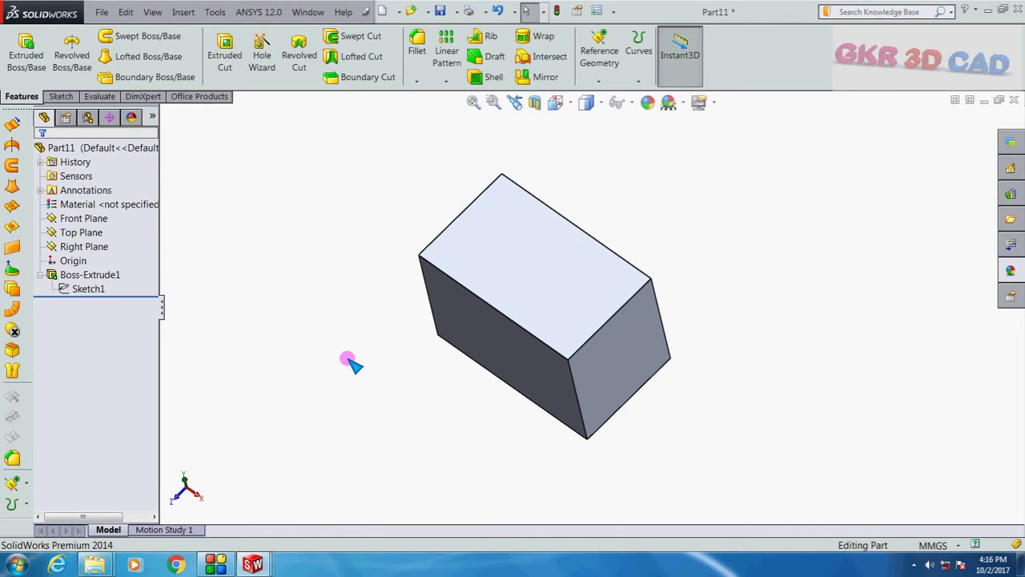
pyautogui.click(84, 221)
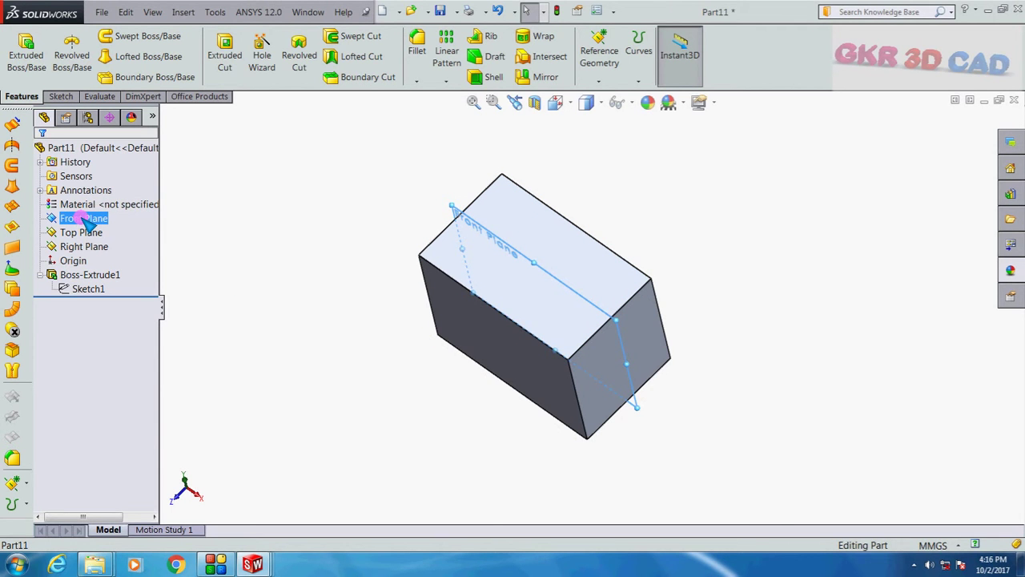
pyautogui.moveTo(330, 263); pyautogui.dragTo(305, 276, button='middle')
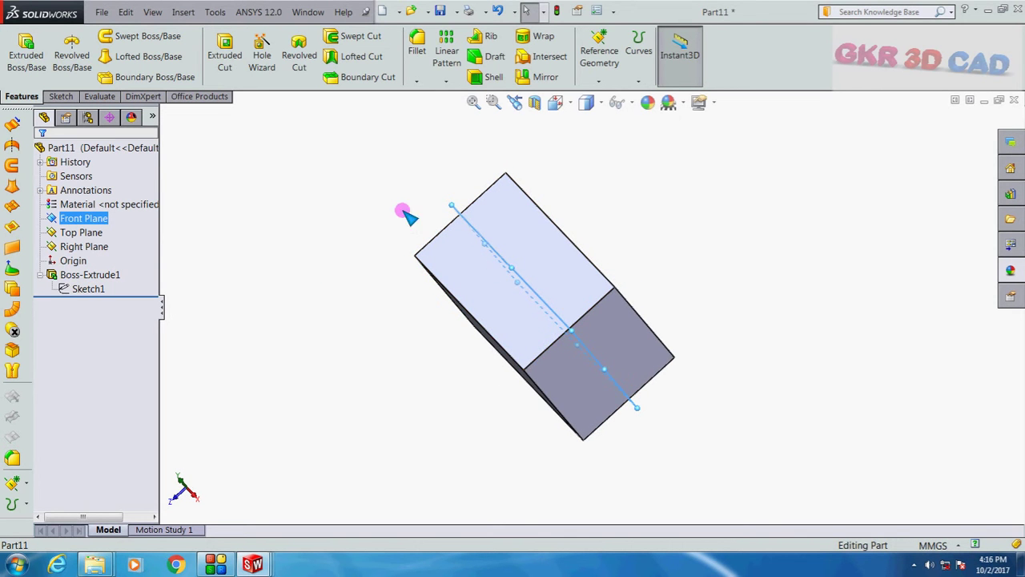
pyautogui.moveTo(359, 334); pyautogui.dragTo(385, 311, button='middle')
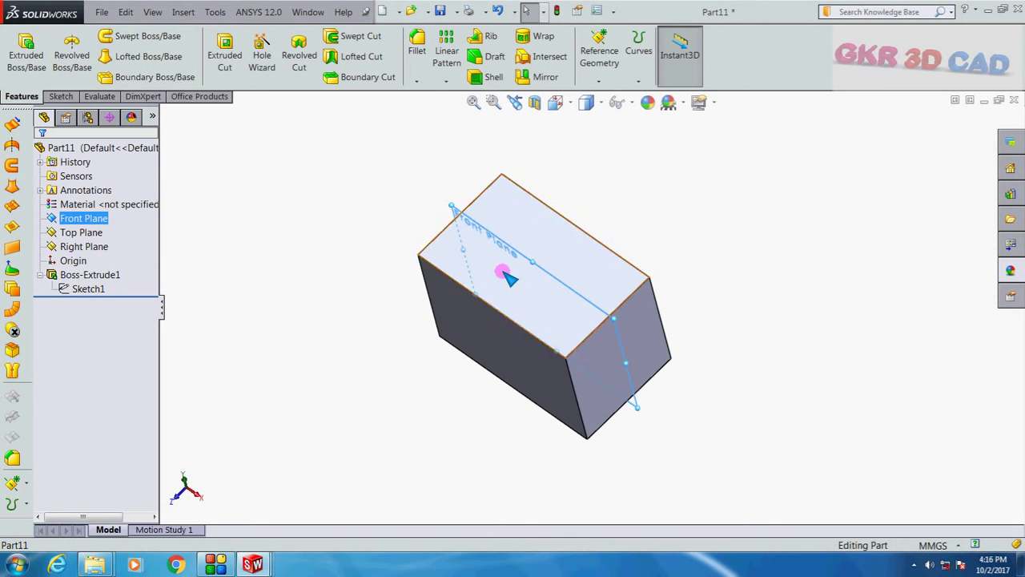
pyautogui.scroll(-2, 599, 199)
pyautogui.click(313, 174)
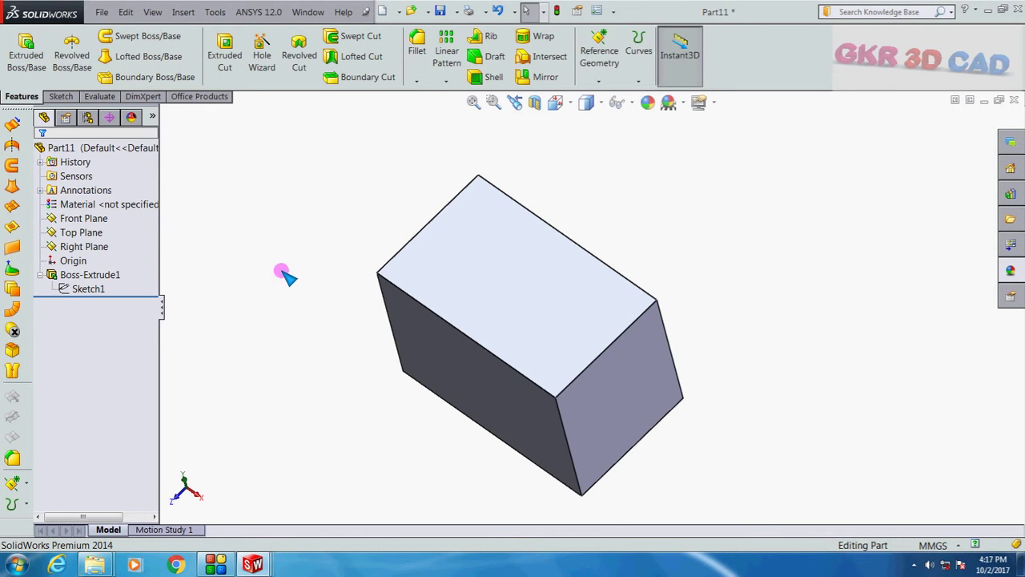
pyautogui.moveTo(368, 307); pyautogui.dragTo(406, 249, button='middle')
pyautogui.scroll(3, 481, 293)
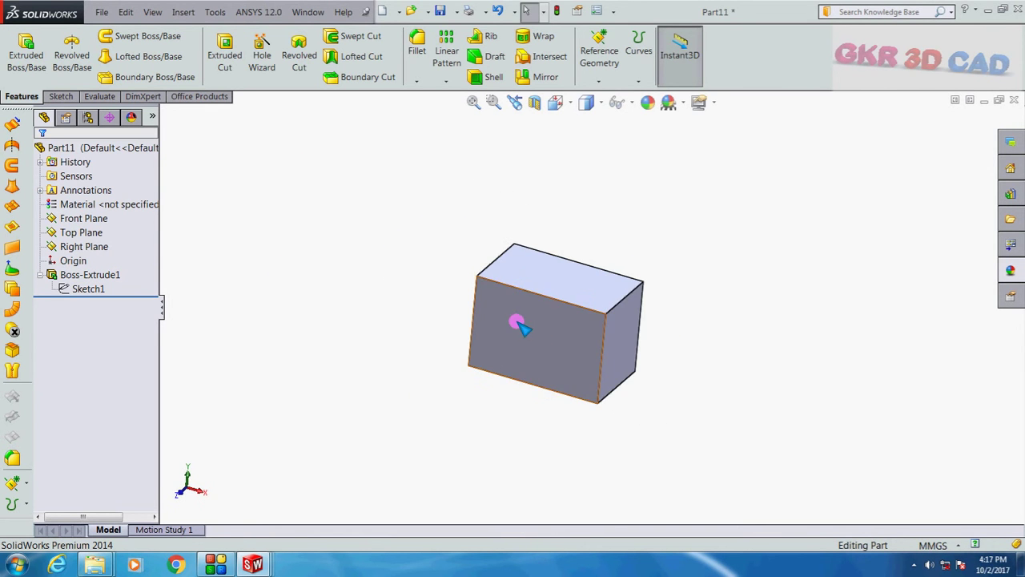
pyautogui.moveTo(553, 341); pyautogui.dragTo(536, 341, button='middle')
pyautogui.scroll(-2, 600, 348)
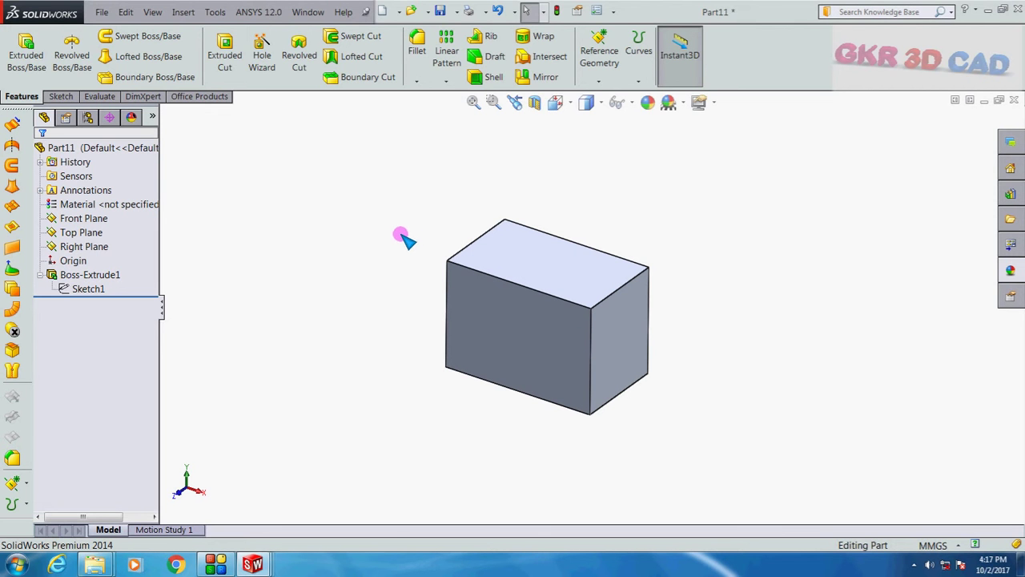
# Step: Create a new part document
pyautogui.click(102, 12)
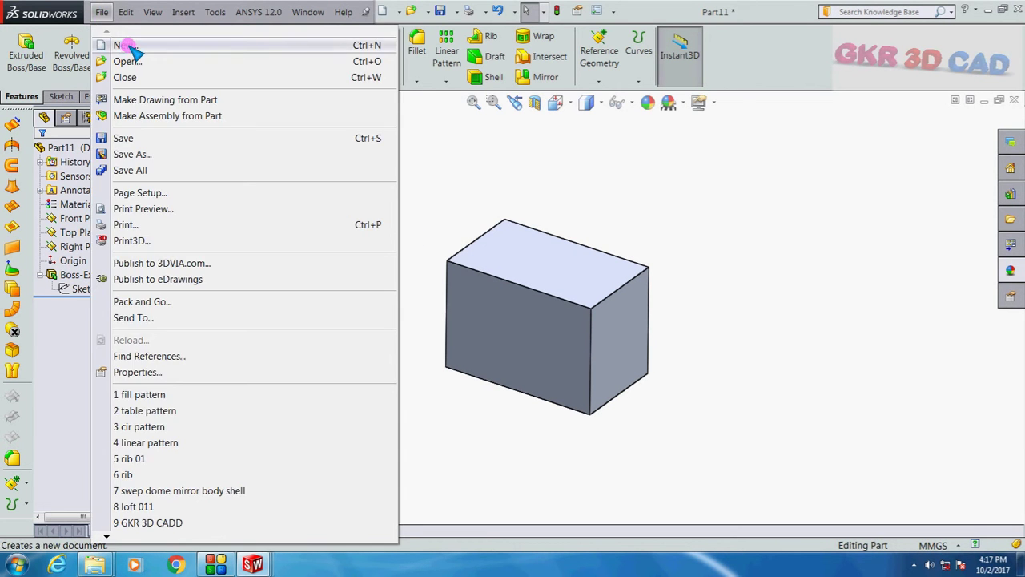
pyautogui.click(124, 41)
pyautogui.press('Return')
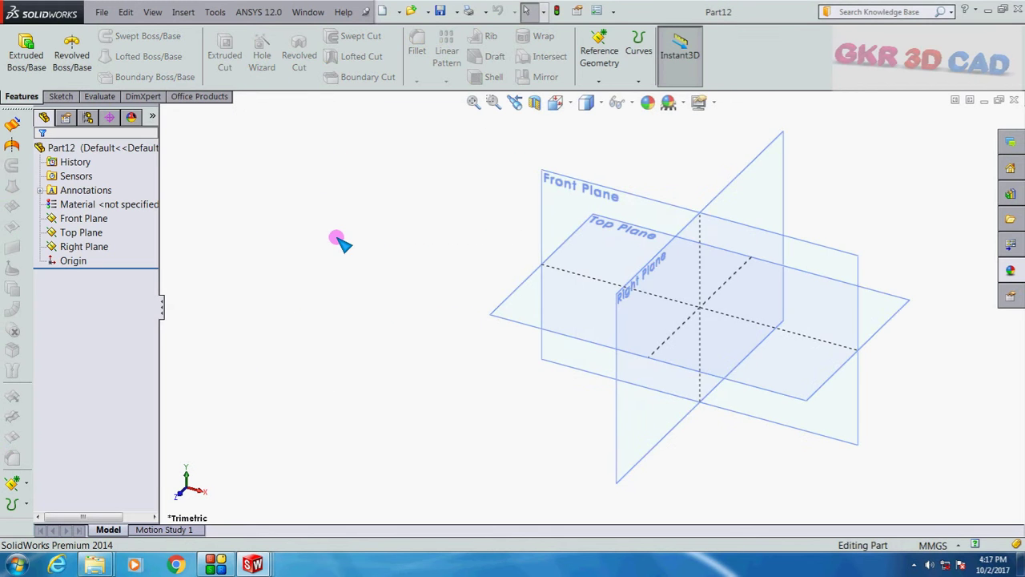
# Step: Start a sketch on the Front Plane and turn off the display of the reference planes
pyautogui.click(568, 213)
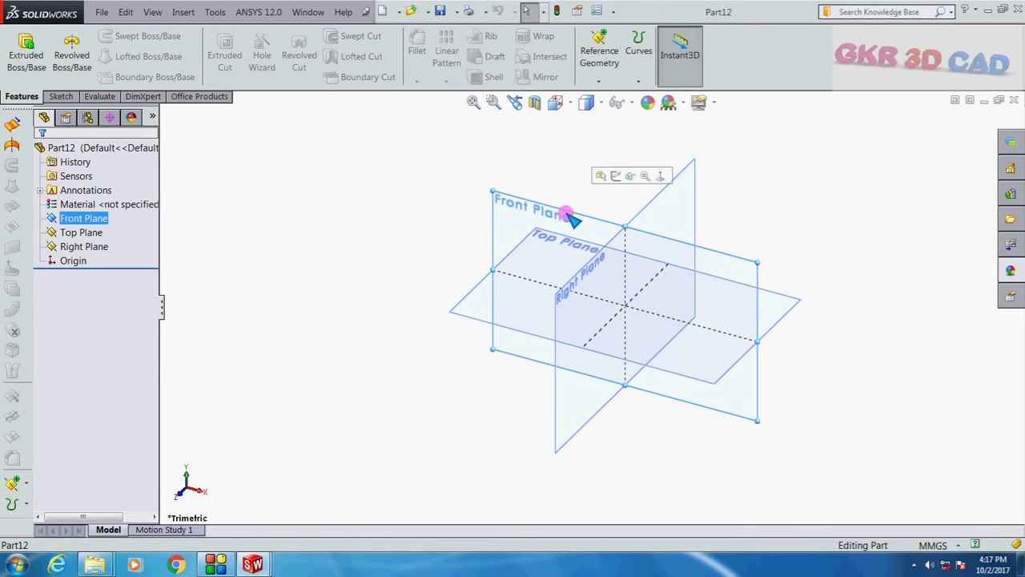
pyautogui.click(616, 177)
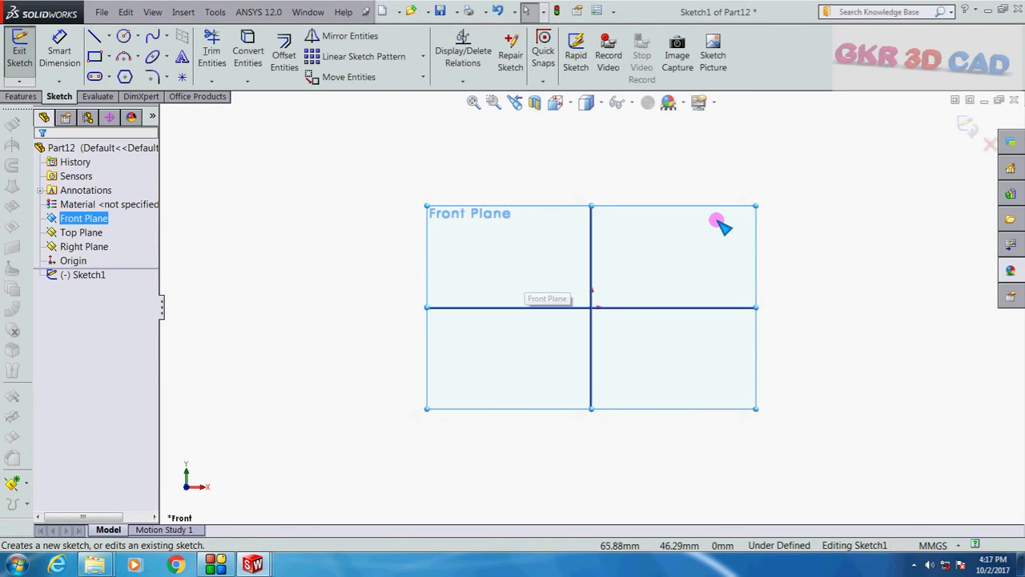
pyautogui.click(623, 102)
pyautogui.click(620, 120)
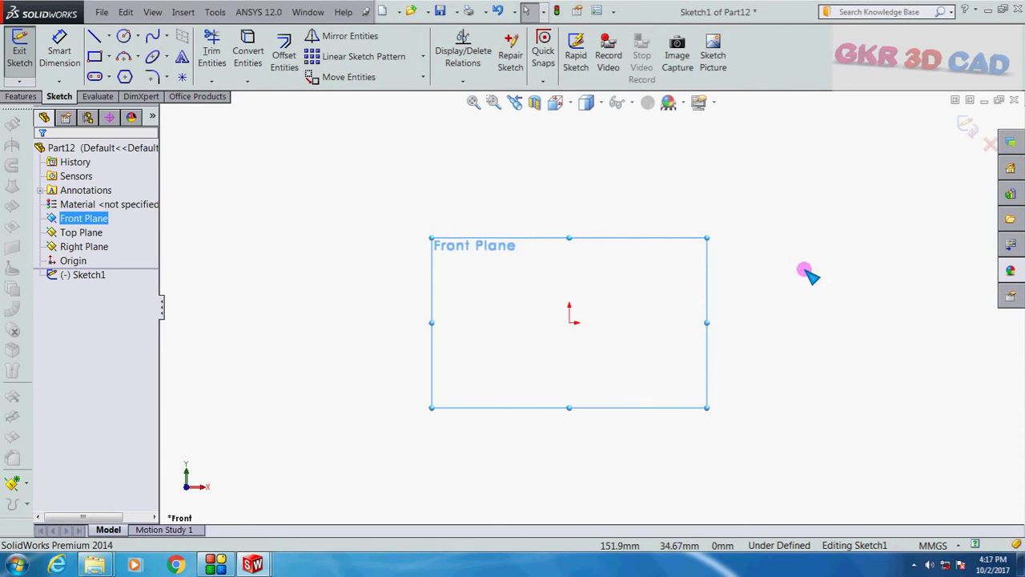
# Step: Sketch a corner rectangle from the origin, about 139 mm wide and 80 mm high
pyautogui.click(94, 57)
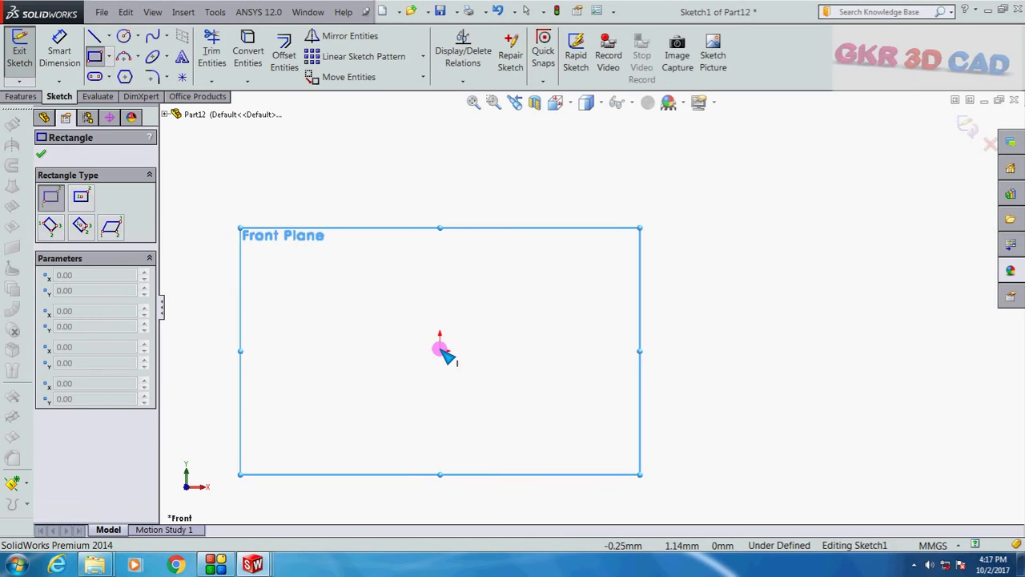
pyautogui.moveTo(526, 333); pyautogui.dragTo(751, 172)
pyautogui.press('Escape')
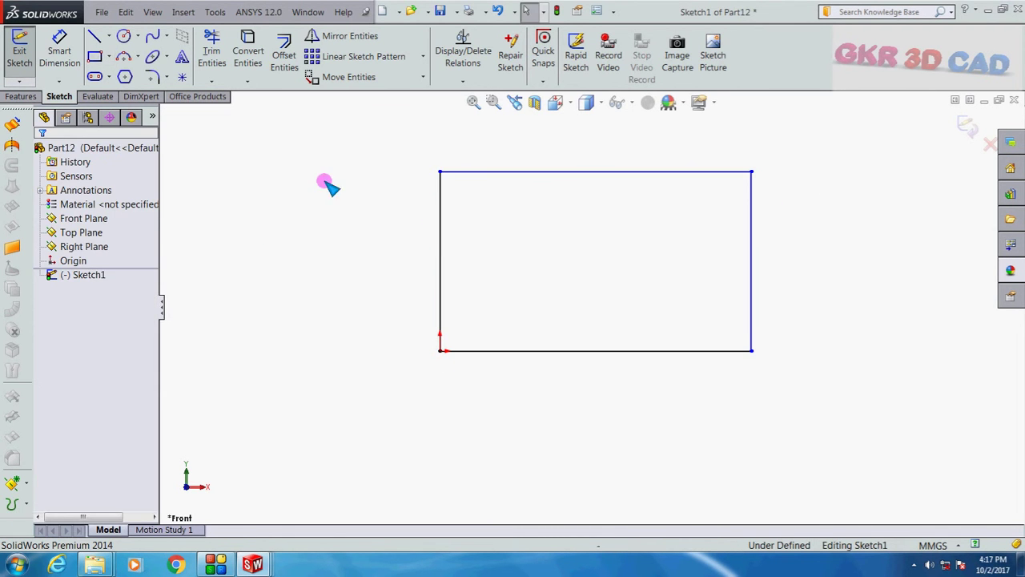
# Step: Sketch three upright rectangles, each about 20 mm wide, side by side across the large rectangle's top edge and reaching about 40 mm inside
pyautogui.click(95, 57)
pyautogui.moveTo(484, 142); pyautogui.dragTo(526, 260)
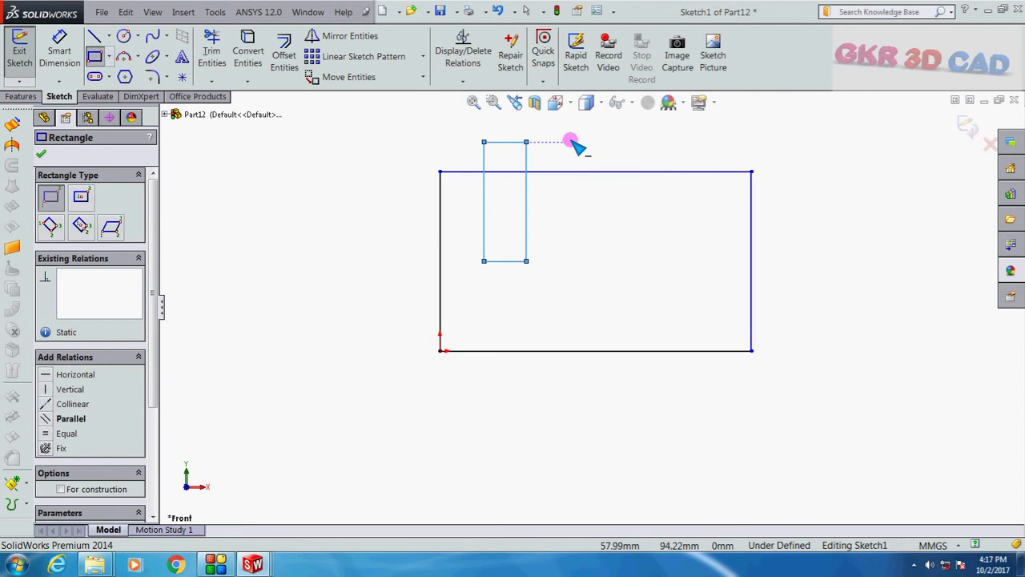
pyautogui.moveTo(570, 142); pyautogui.dragTo(618, 261)
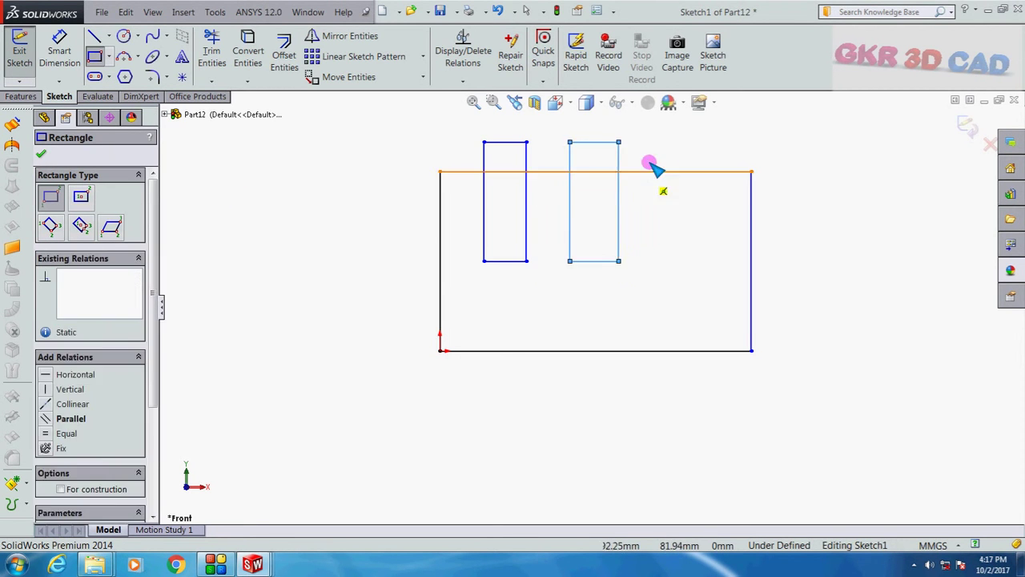
pyautogui.moveTo(660, 143); pyautogui.dragTo(700, 265)
pyautogui.press('Escape')
# Step: Power trim the protruding rectangle parts and the top edge between their sides, leaving a comb-shaped profile with three open slots
pyautogui.click(211, 52)
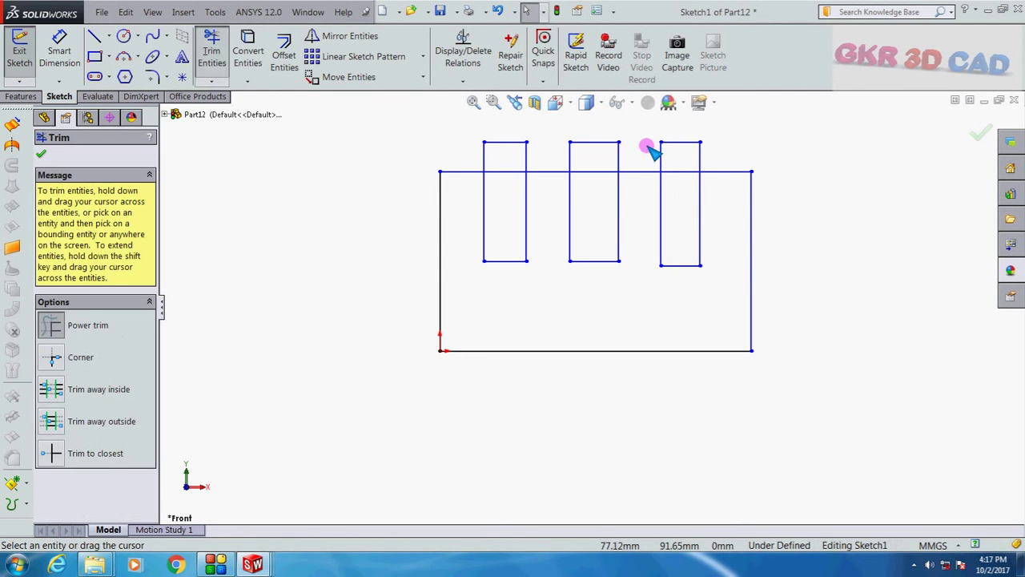
pyautogui.scroll(-3, 655, 144)
pyautogui.moveTo(407, 142)
pyautogui.mouseDown()
pyautogui.moveTo(389, 247)
pyautogui.moveTo(337, 199)
pyautogui.mouseUp()
pyautogui.moveTo(522, 201)
pyautogui.mouseDown()
pyautogui.moveTo(723, 191)
pyautogui.moveTo(552, 167)
pyautogui.moveTo(687, 190)
pyautogui.mouseUp()
pyautogui.moveTo(694, 252); pyautogui.dragTo(712, 241)
pyautogui.press('z')
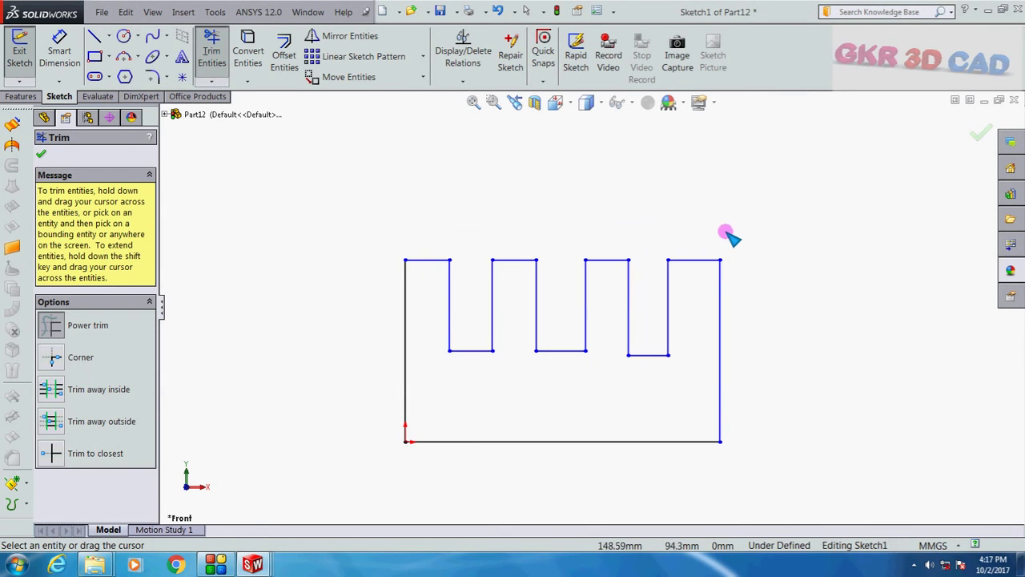
pyautogui.click(42, 153)
# Step: Fully define the comb-shaped sketch by calculating relations and dimensions for all its entities
pyautogui.rightClick(269, 196)
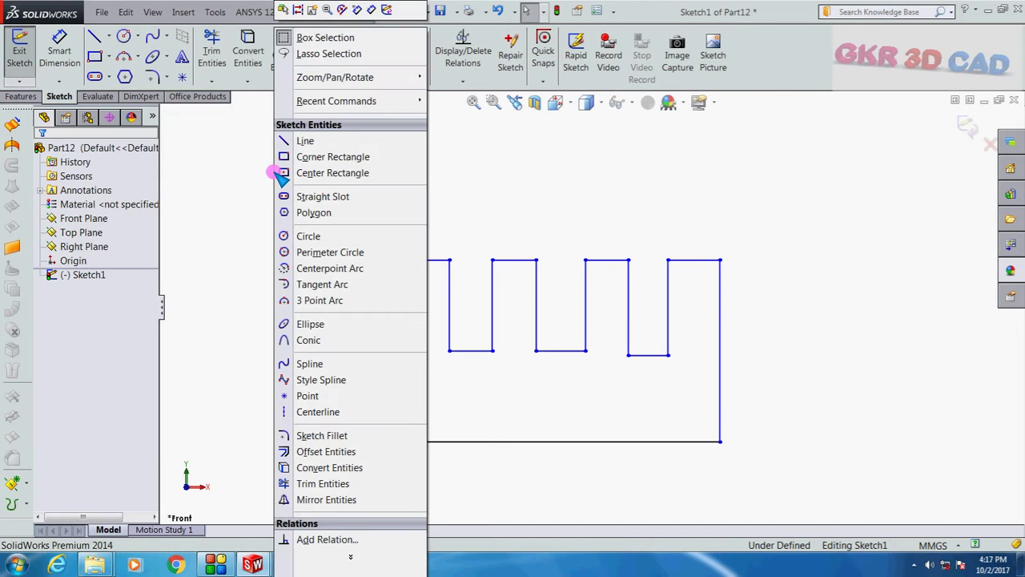
pyautogui.click(351, 556)
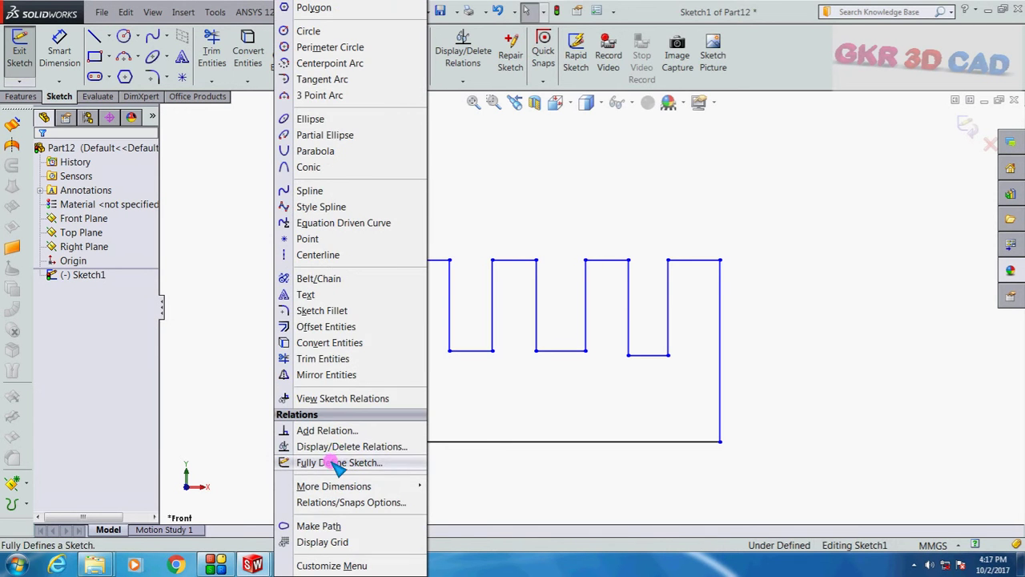
pyautogui.click(335, 462)
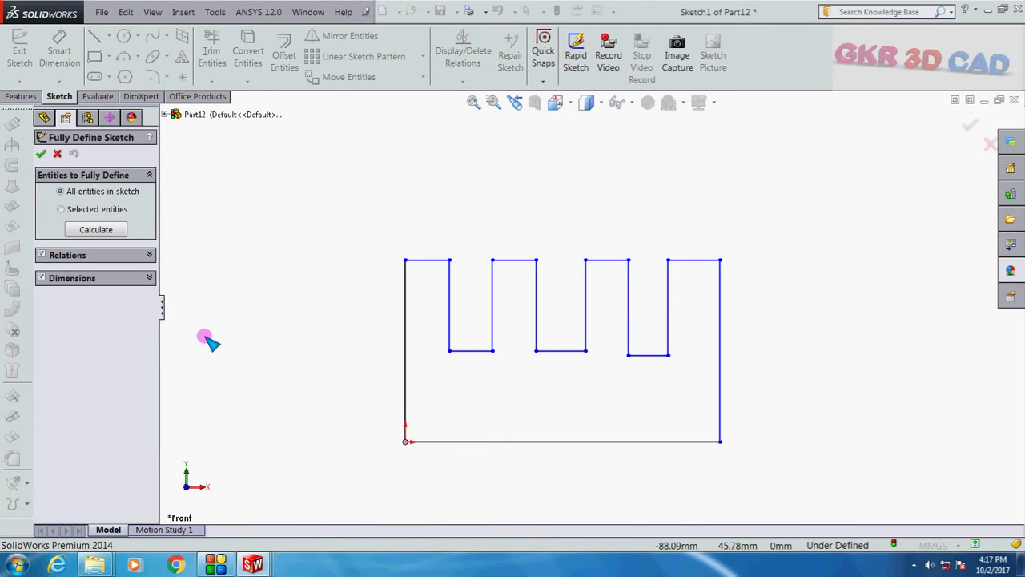
pyautogui.click(82, 234)
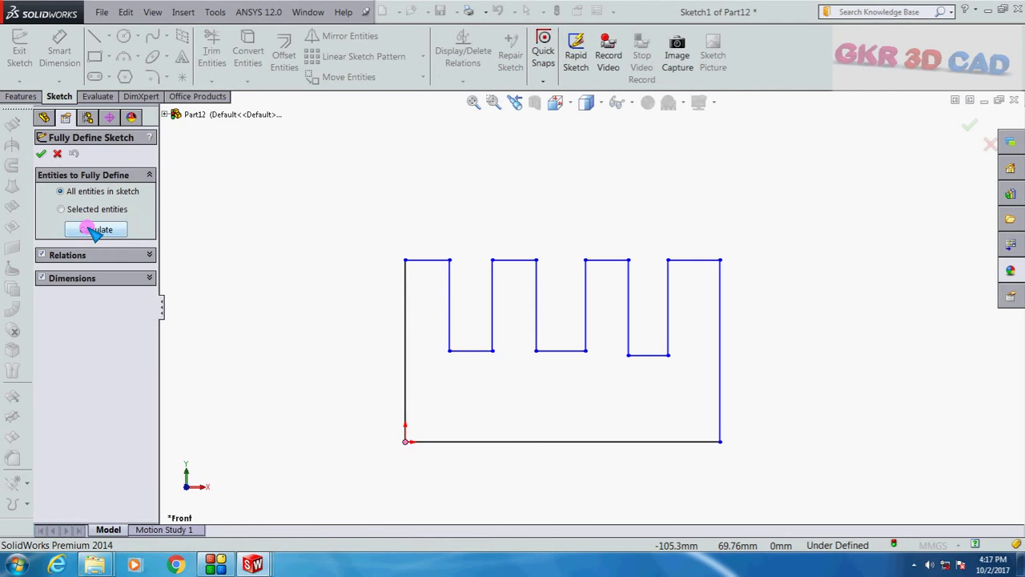
pyautogui.click(42, 153)
pyautogui.scroll(3, 613, 347)
pyautogui.scroll(-2, 644, 325)
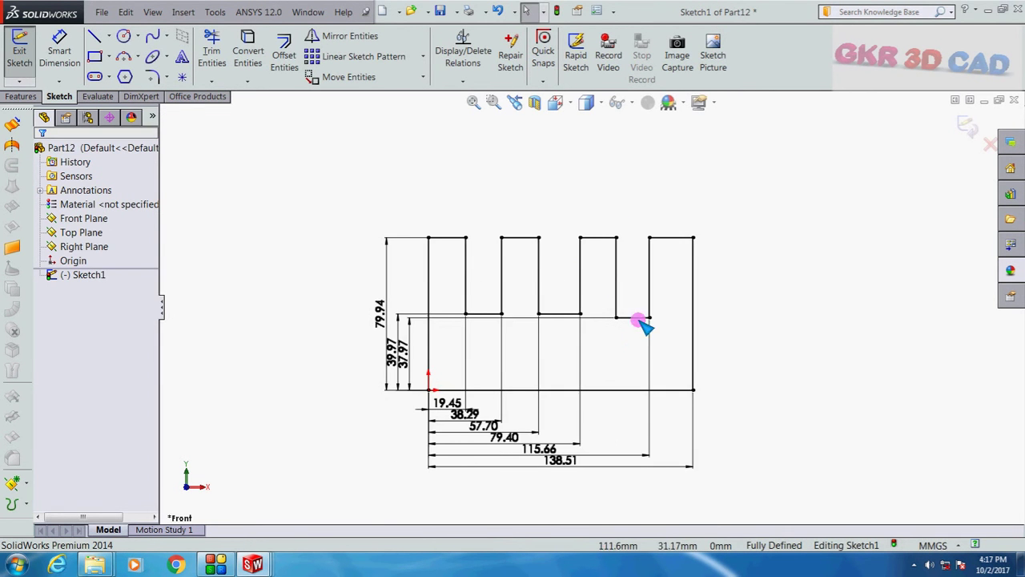
# Step: Extrude the comb-shaped profile as a boss with the Mid Plane end condition and a depth of 80 mm
pyautogui.moveTo(595, 286)
pyautogui.mouseDown(button='middle')
pyautogui.moveTo(585, 336)
pyautogui.moveTo(537, 277)
pyautogui.mouseUp(button='middle')
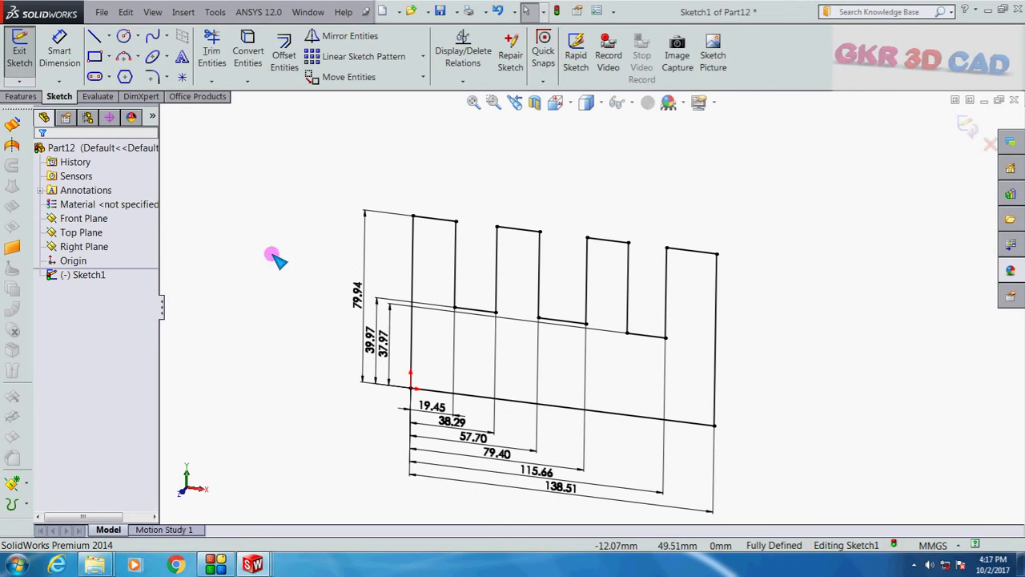
pyautogui.click(21, 96)
pyautogui.click(26, 54)
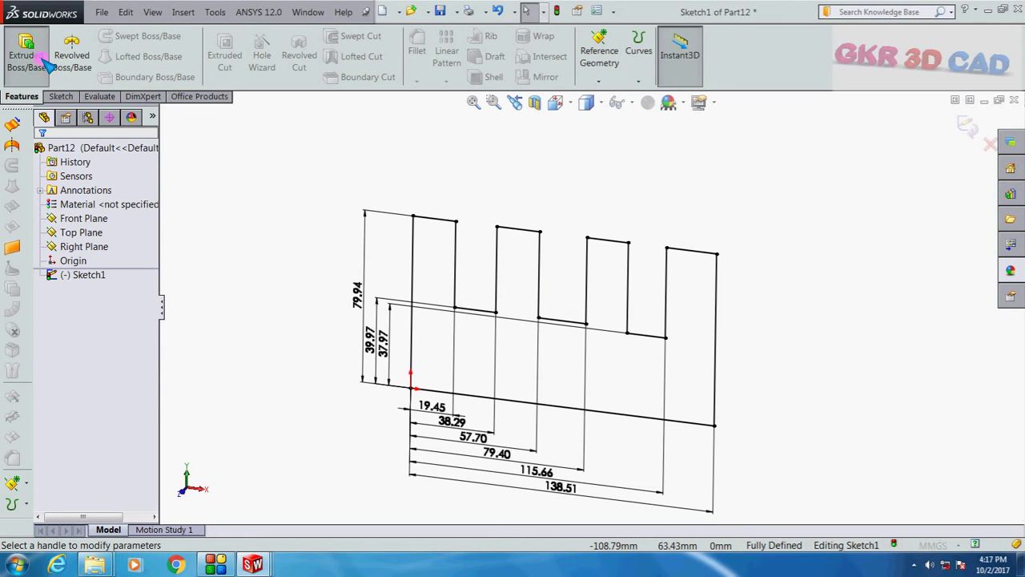
pyautogui.click(103, 236)
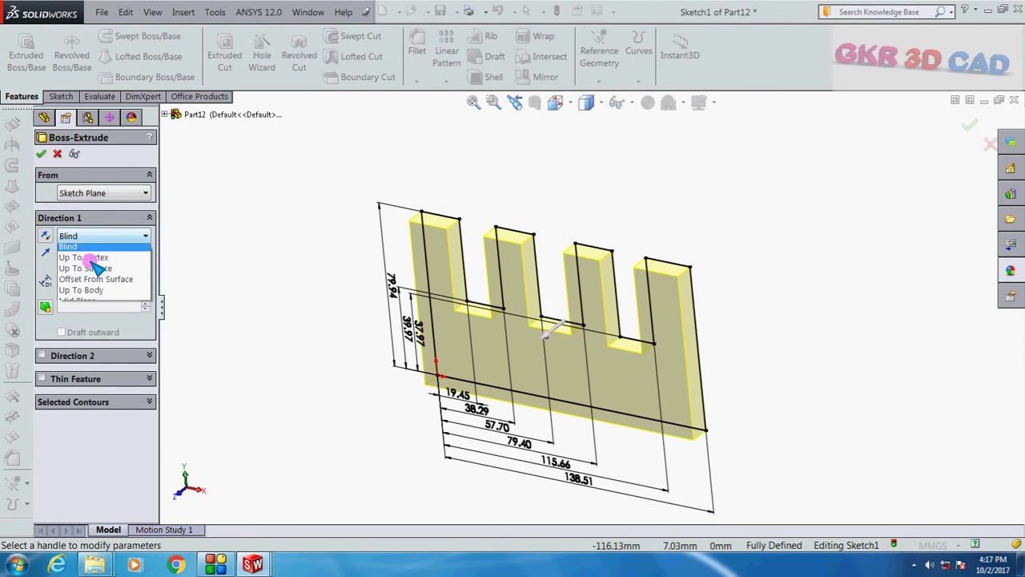
pyautogui.click(94, 301)
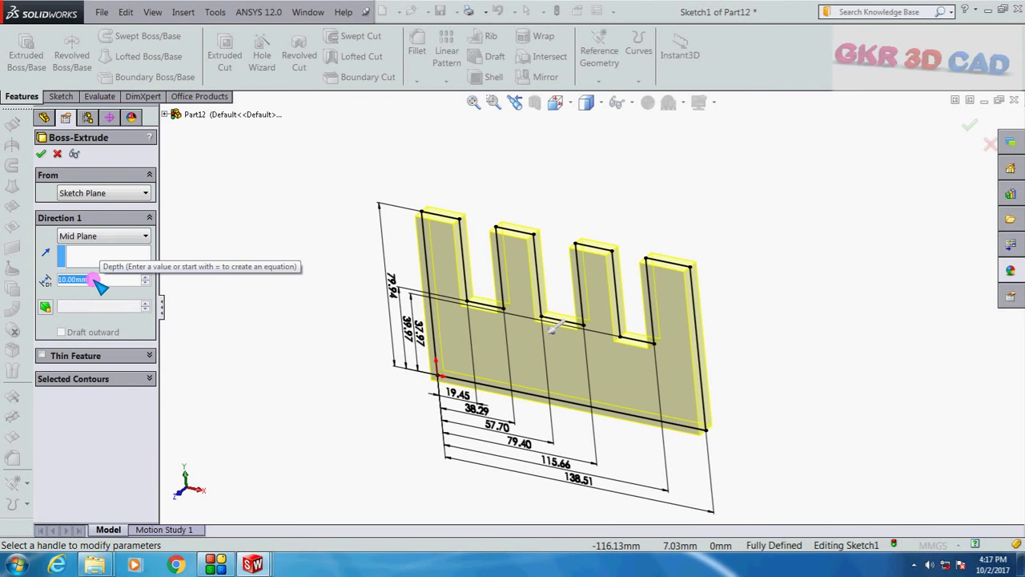
pyautogui.write('80')
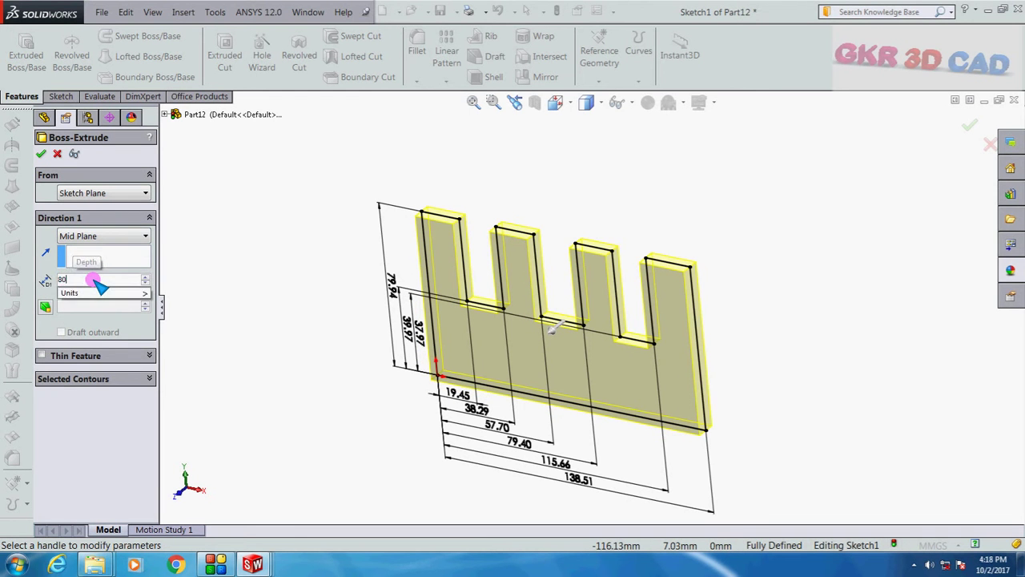
pyautogui.press('Return')
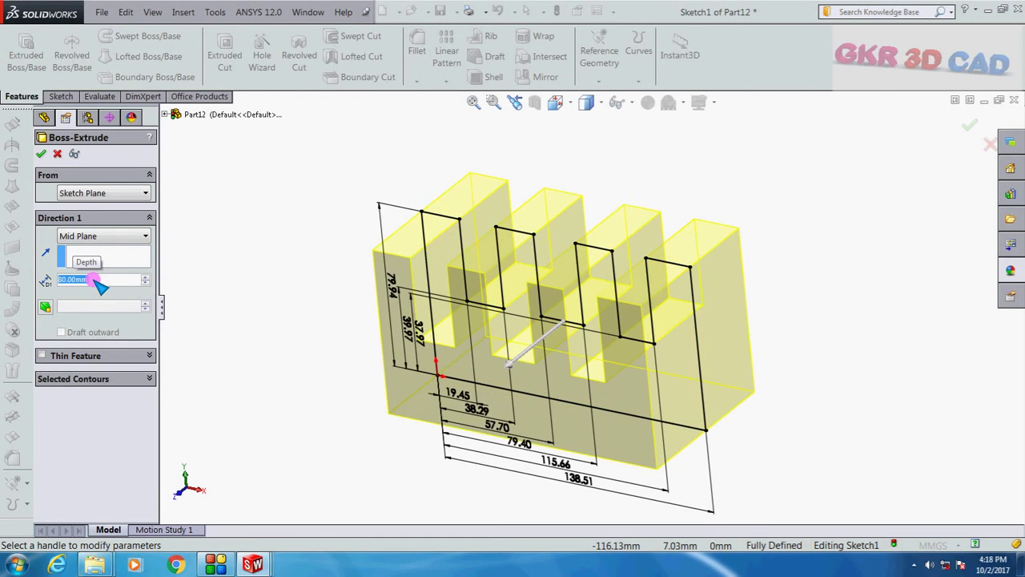
pyautogui.click(52, 152)
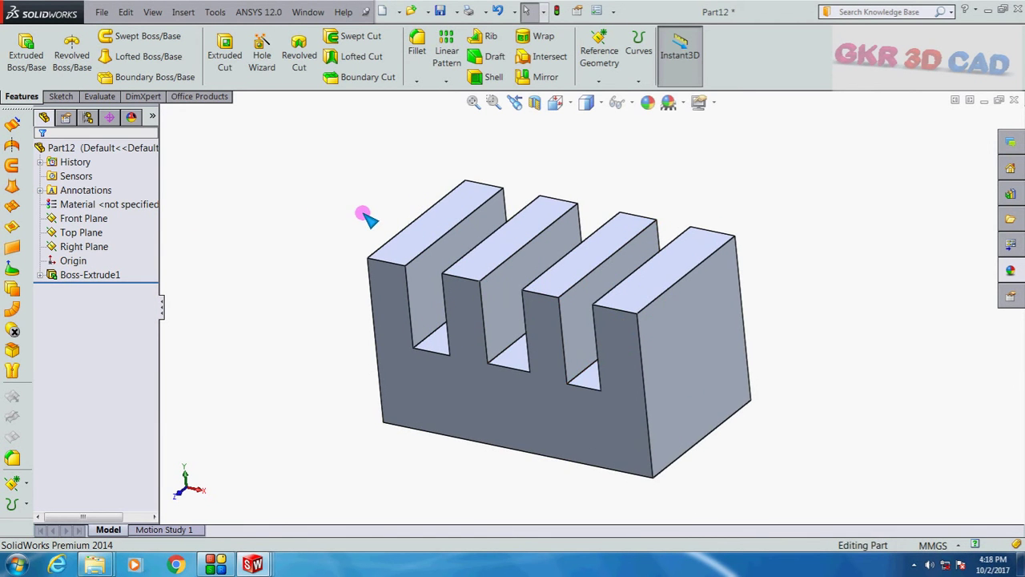
# Step: Start a sketch on the flat end face on the slotted block's +X side
pyautogui.moveTo(368, 218)
pyautogui.mouseDown(button='middle')
pyautogui.moveTo(390, 203)
pyautogui.moveTo(387, 211)
pyautogui.mouseUp(button='middle')
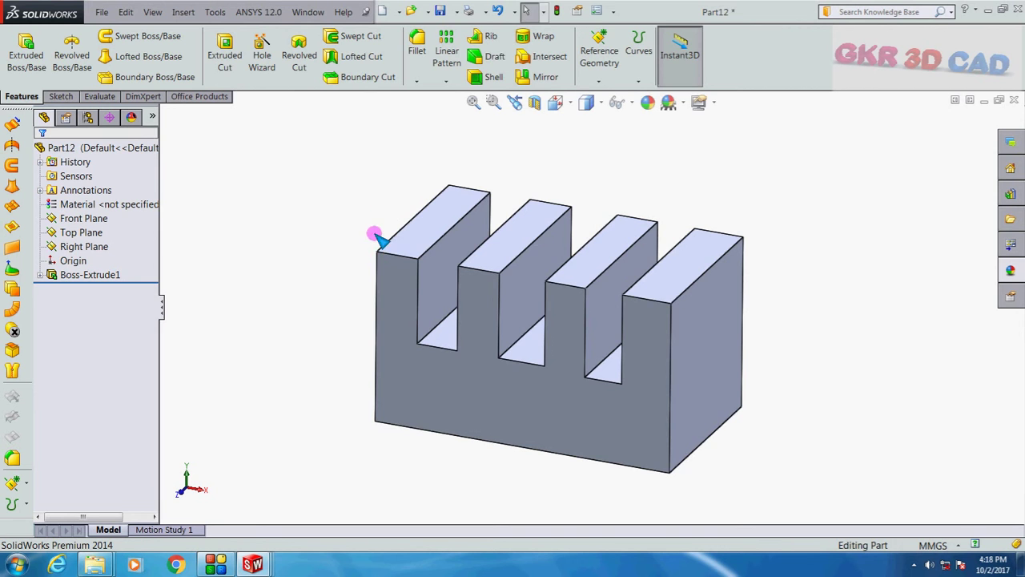
pyautogui.scroll(-3, 384, 271)
pyautogui.scroll(3, 284, 183)
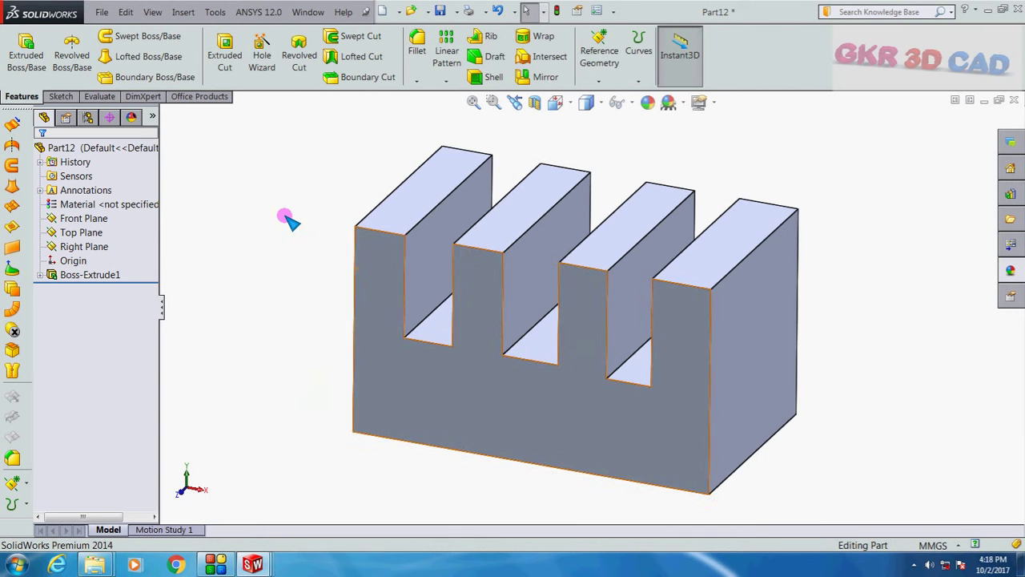
pyautogui.click(757, 286)
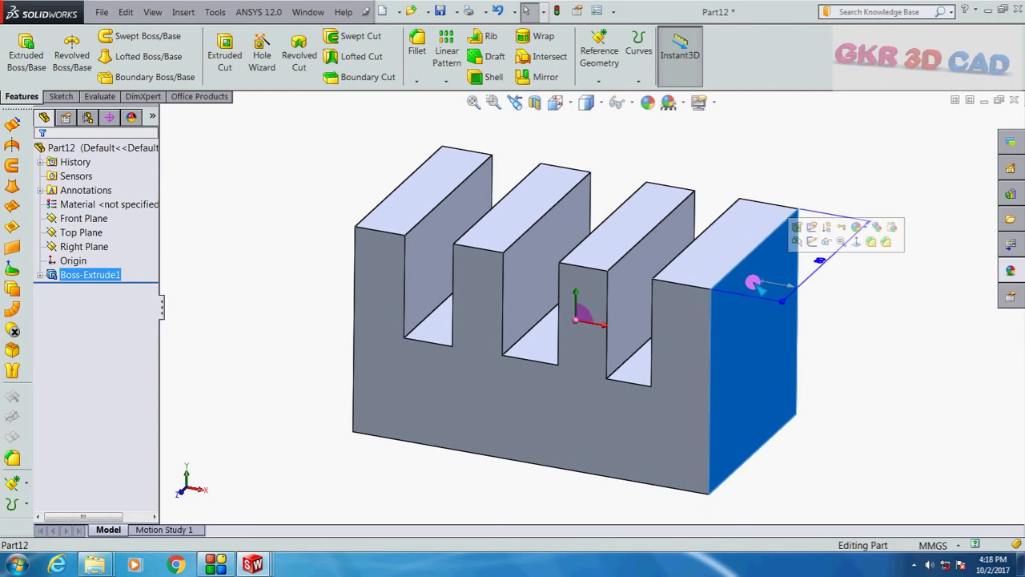
pyautogui.click(813, 243)
# Step: Sketch a corner rectangle about 22 mm wide and 16 mm high near the end face's upper edge, resizing it by its corner
pyautogui.click(95, 56)
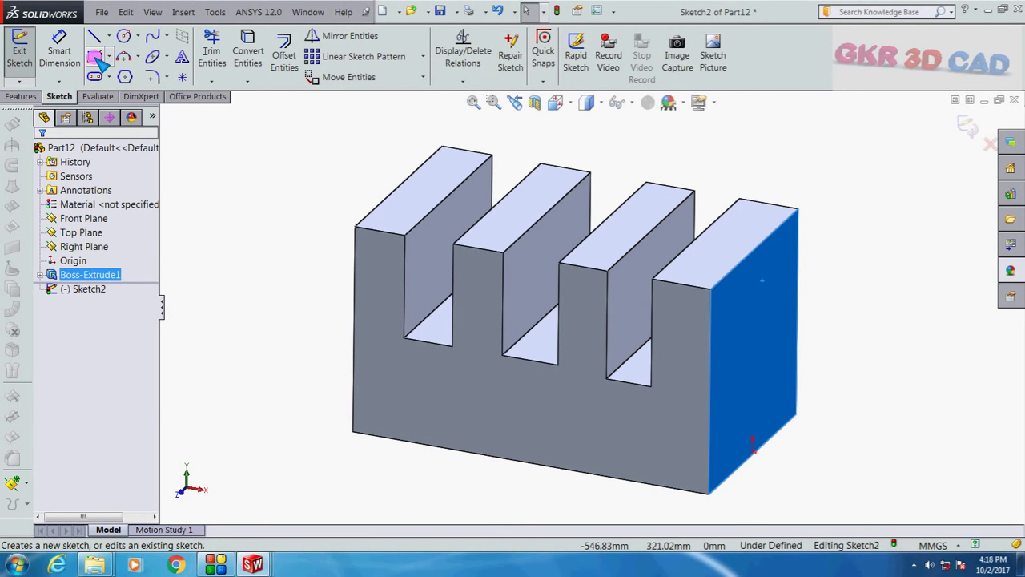
pyautogui.scroll(1, 637, 368)
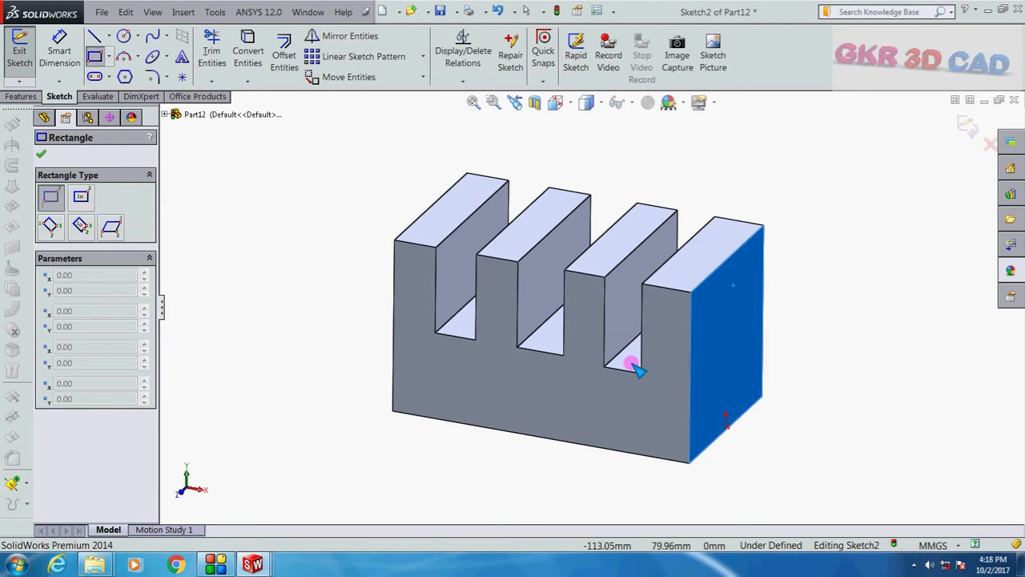
pyautogui.hotkey('ctrl', '8')
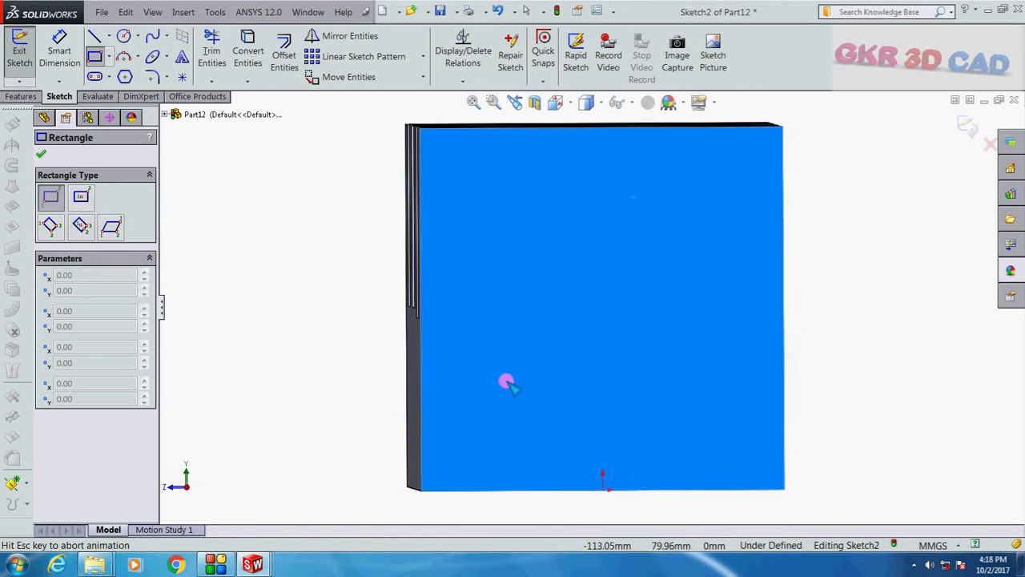
pyautogui.click(554, 214)
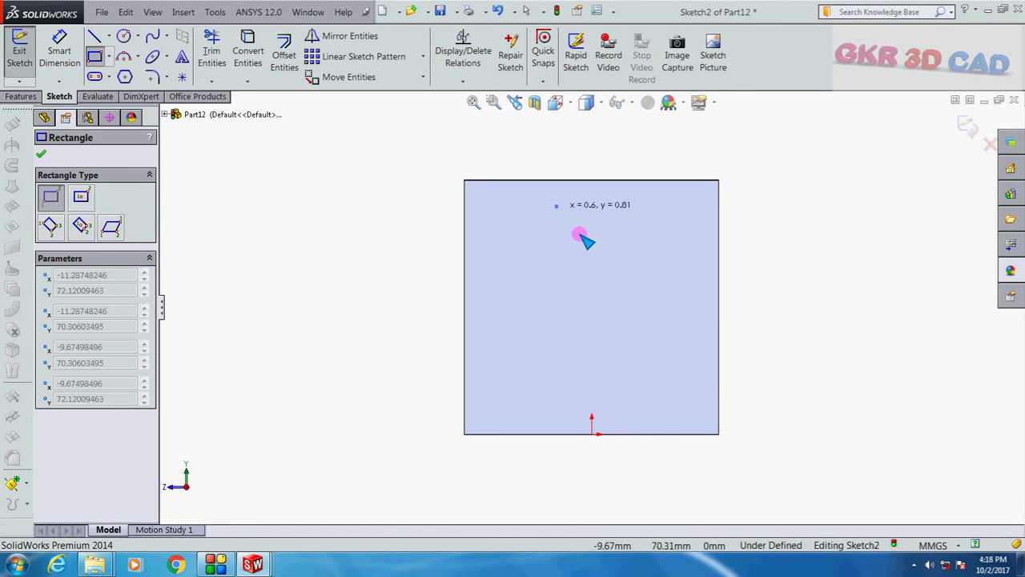
pyautogui.press('Escape')
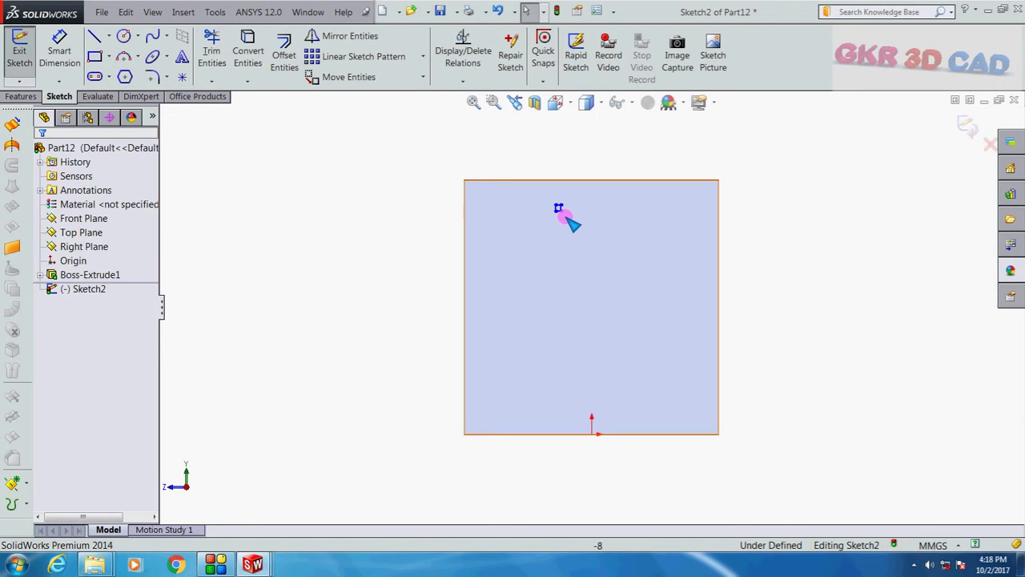
pyautogui.moveTo(560, 212); pyautogui.dragTo(634, 267)
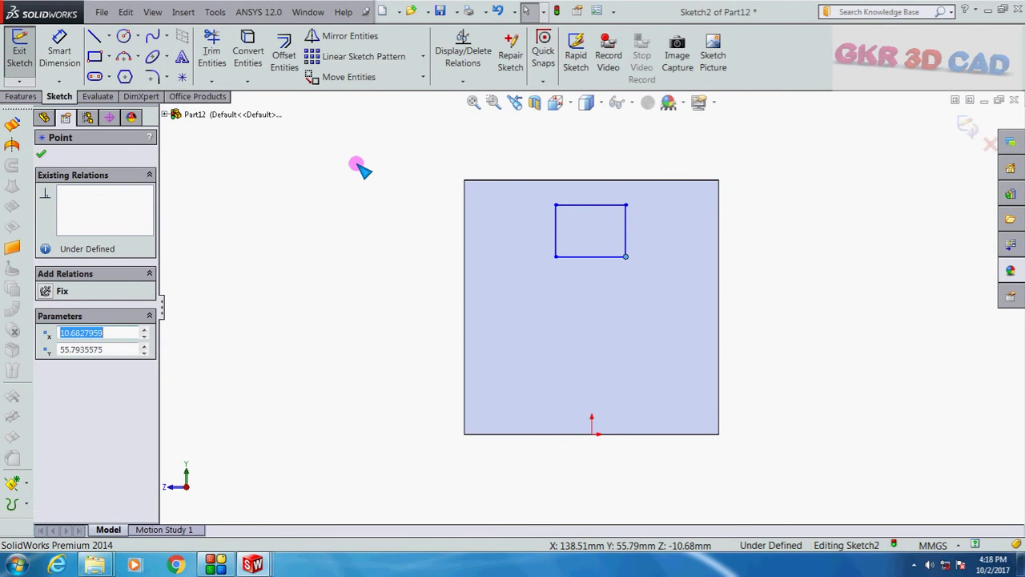
pyautogui.click(187, 190)
# Step: Dimension the rectangle's position 10 mm below the end face's upper edge and 25 mm from its +Z side edge
pyautogui.click(60, 52)
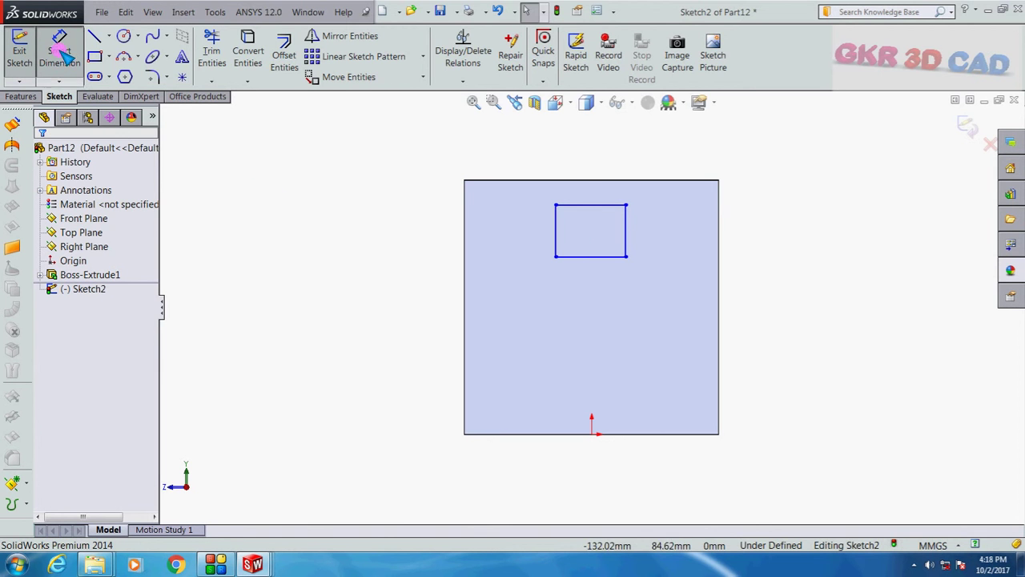
pyautogui.click(585, 181)
pyautogui.click(555, 206)
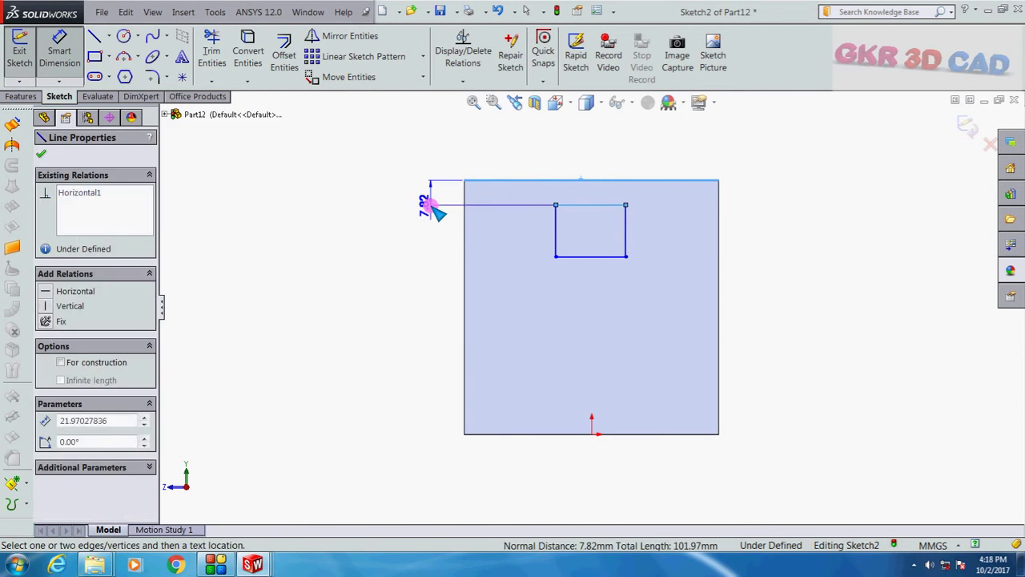
pyautogui.click(429, 206)
pyautogui.write('10')
pyautogui.press('Return')
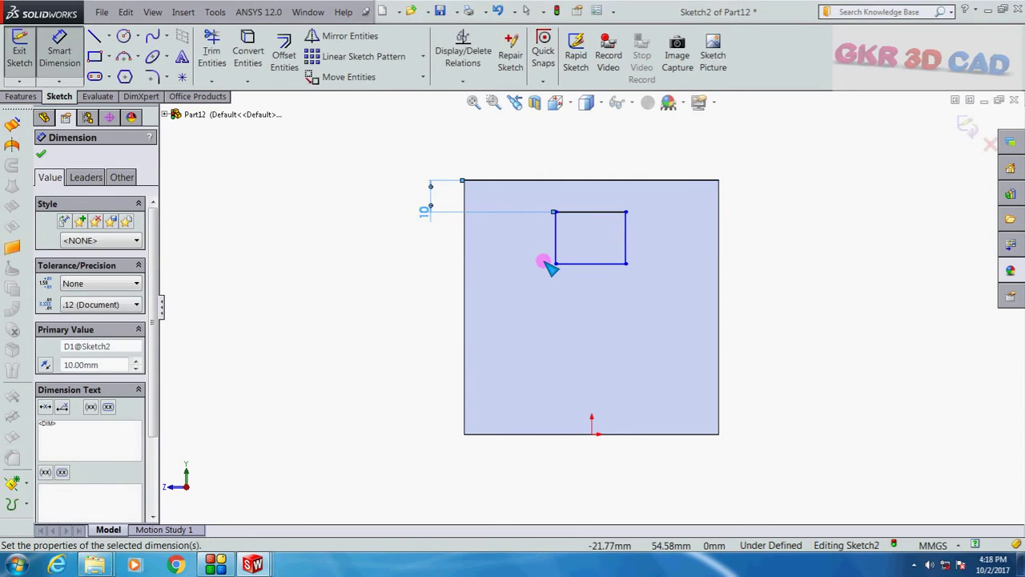
pyautogui.click(554, 230)
pyautogui.click(471, 245)
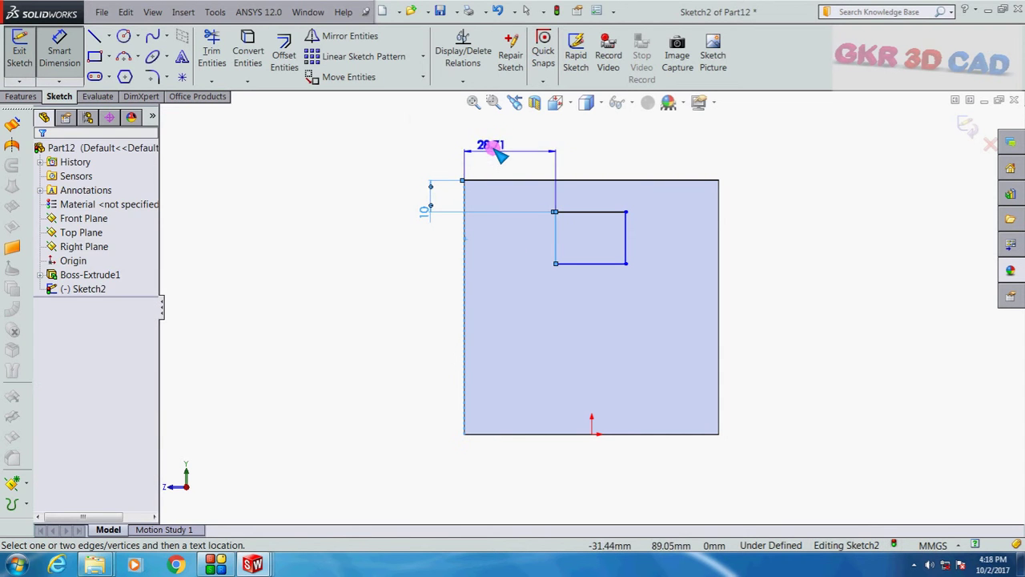
pyautogui.click(490, 149)
pyautogui.write('25')
pyautogui.press('Return')
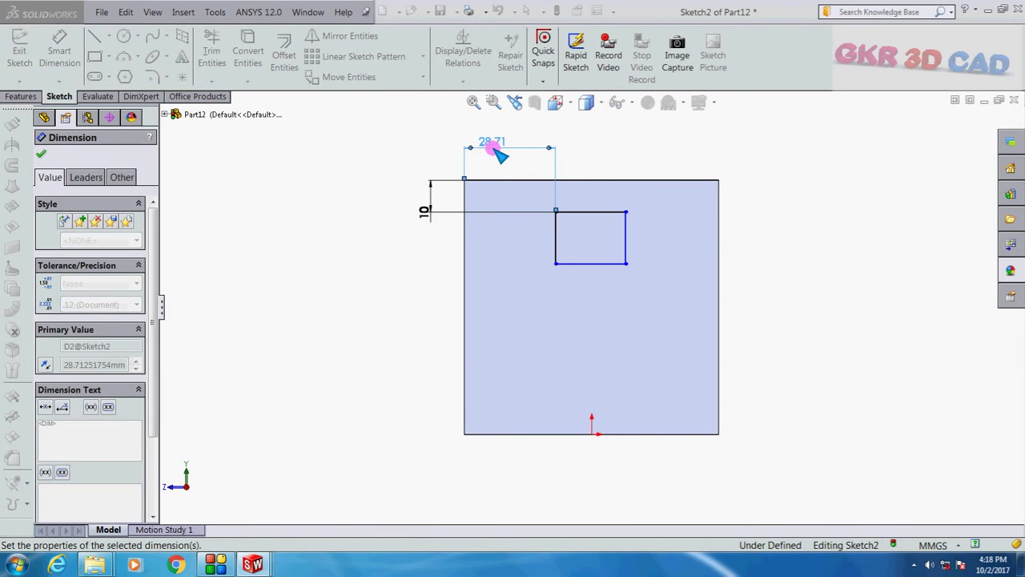
# Step: Dimension the rectangle to 30 mm wide and 20 mm high
pyautogui.click(590, 213)
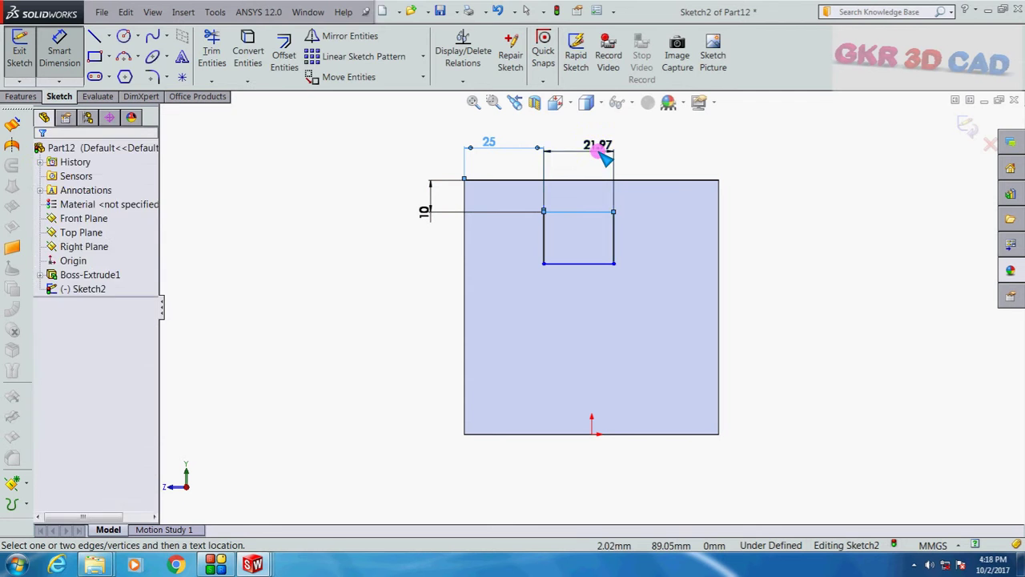
pyautogui.click(591, 152)
pyautogui.write('30')
pyautogui.press('Return')
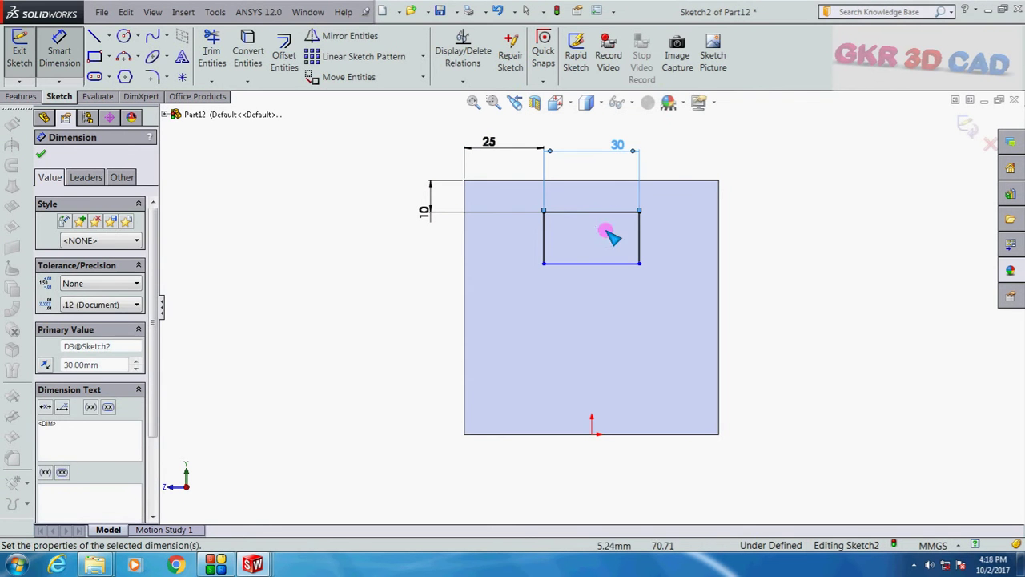
pyautogui.click(544, 239)
pyautogui.click(433, 245)
pyautogui.write('20')
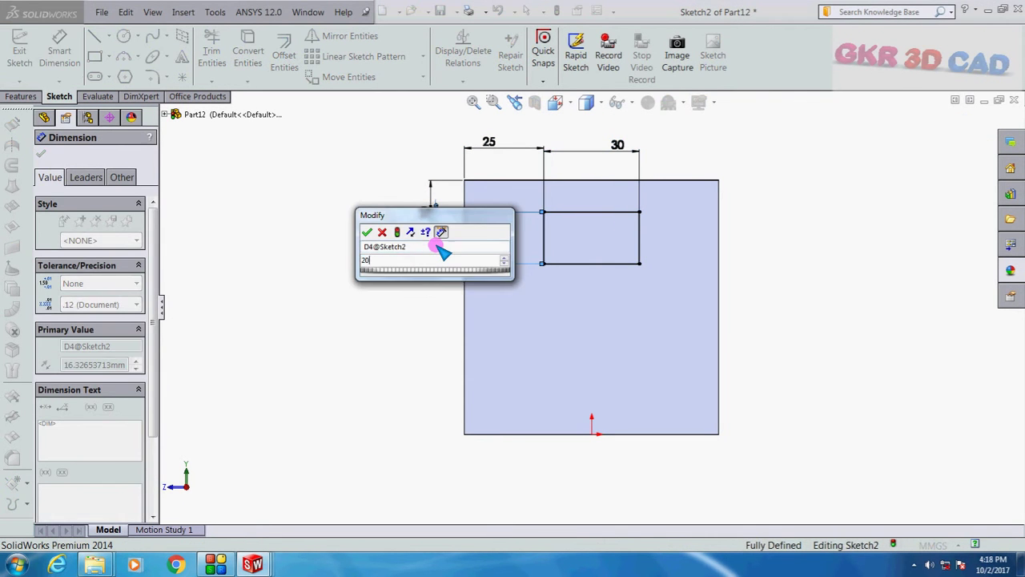
pyautogui.press('Return')
# Step: Extrude the rectangle as a boss with the direction reversed into the slotted block, using the Through All end condition
pyautogui.hotkey('ctrl', '7')
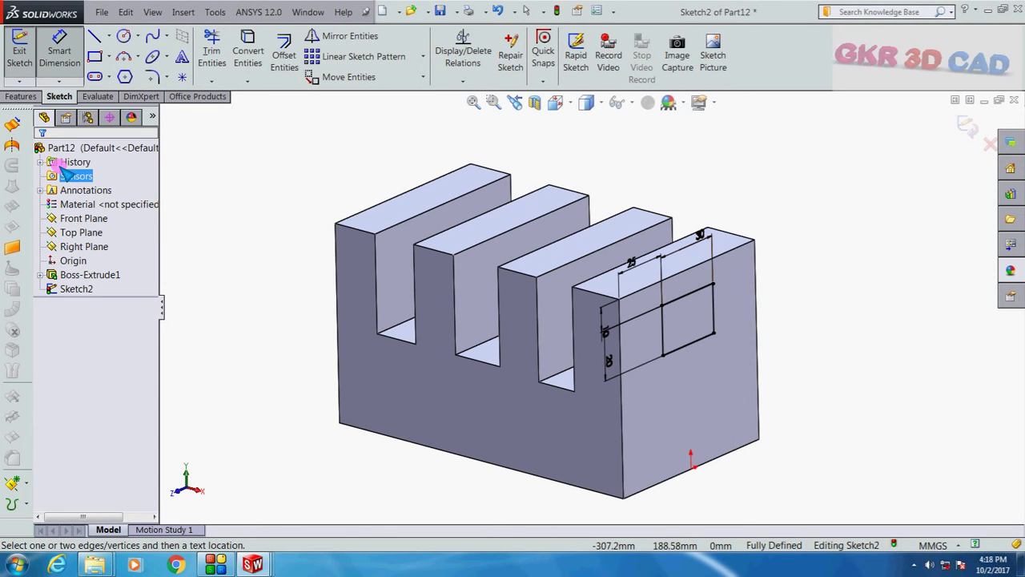
pyautogui.click(24, 96)
pyautogui.click(32, 50)
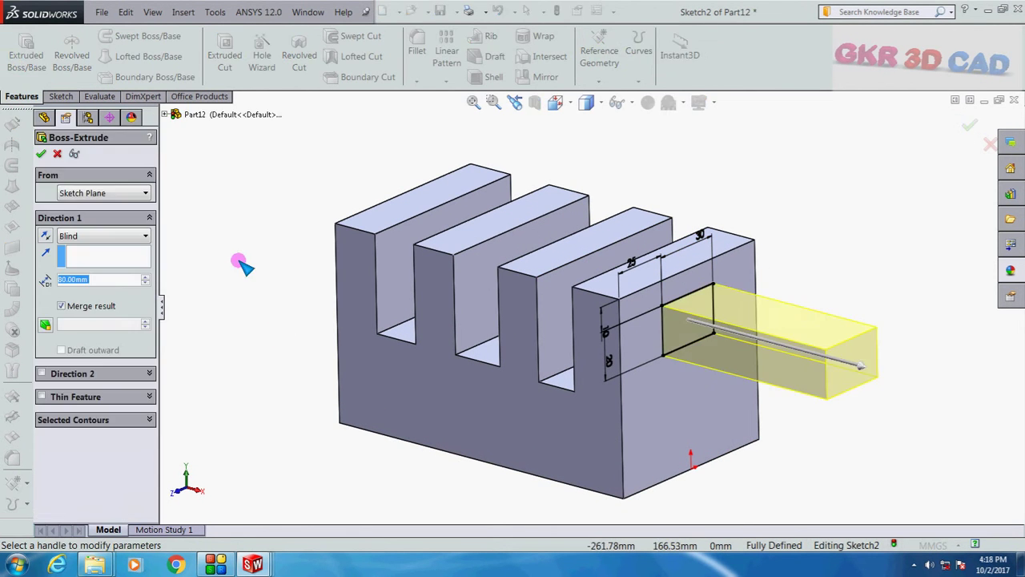
pyautogui.click(44, 236)
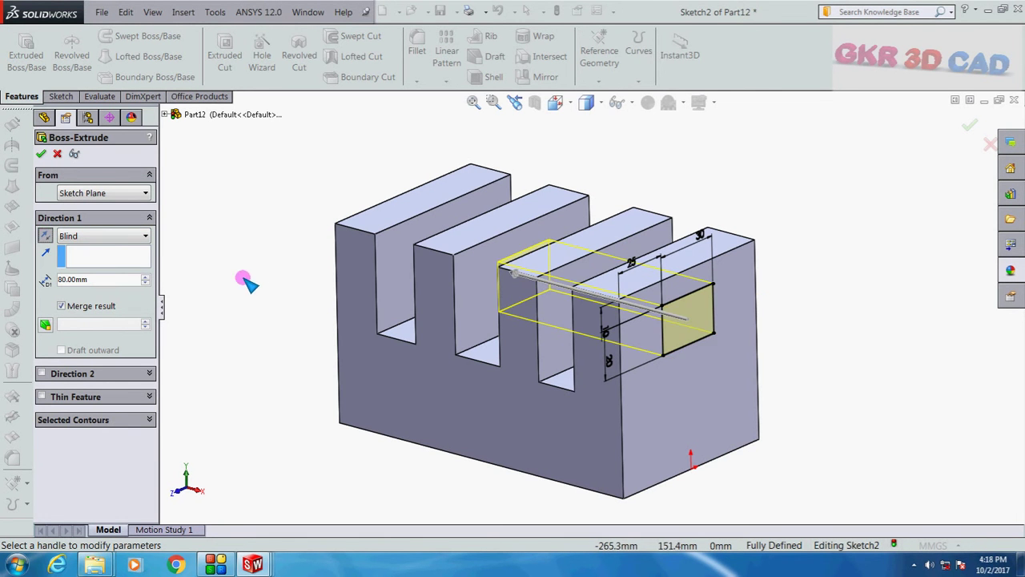
pyautogui.moveTo(245, 279); pyautogui.dragTo(293, 293, button='middle')
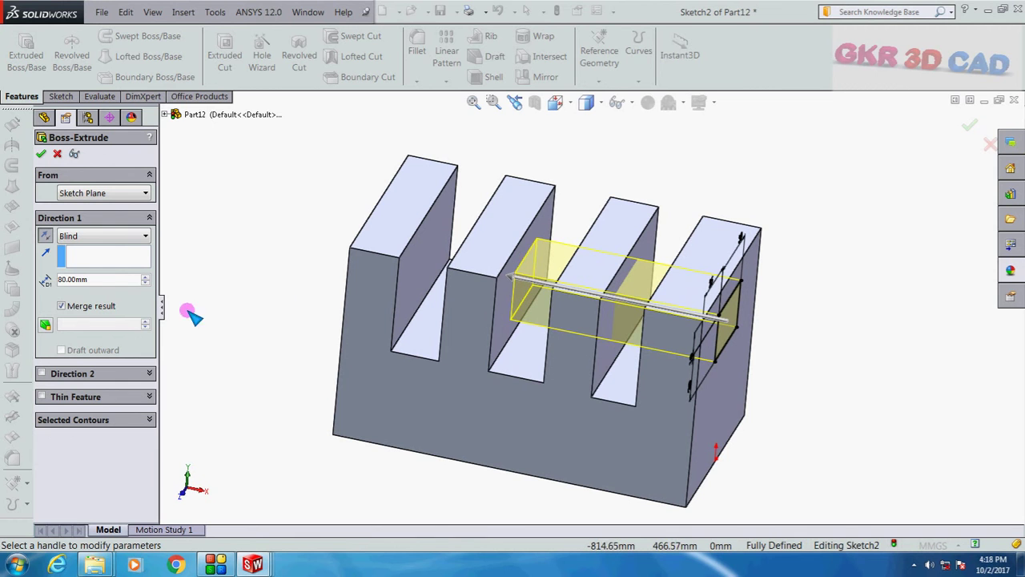
pyautogui.click(110, 236)
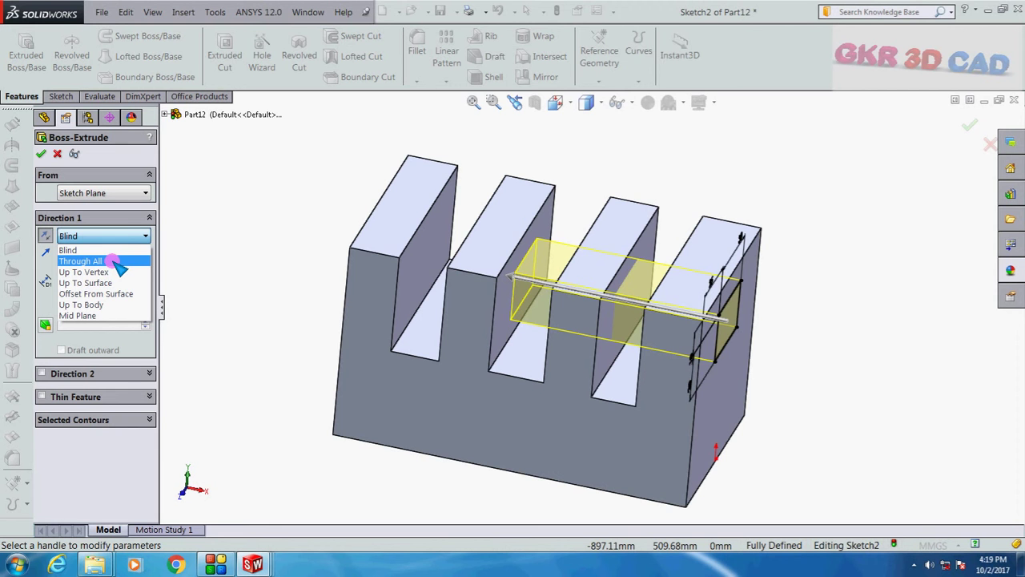
pyautogui.click(119, 267)
pyautogui.moveTo(256, 227); pyautogui.dragTo(286, 236, button='middle')
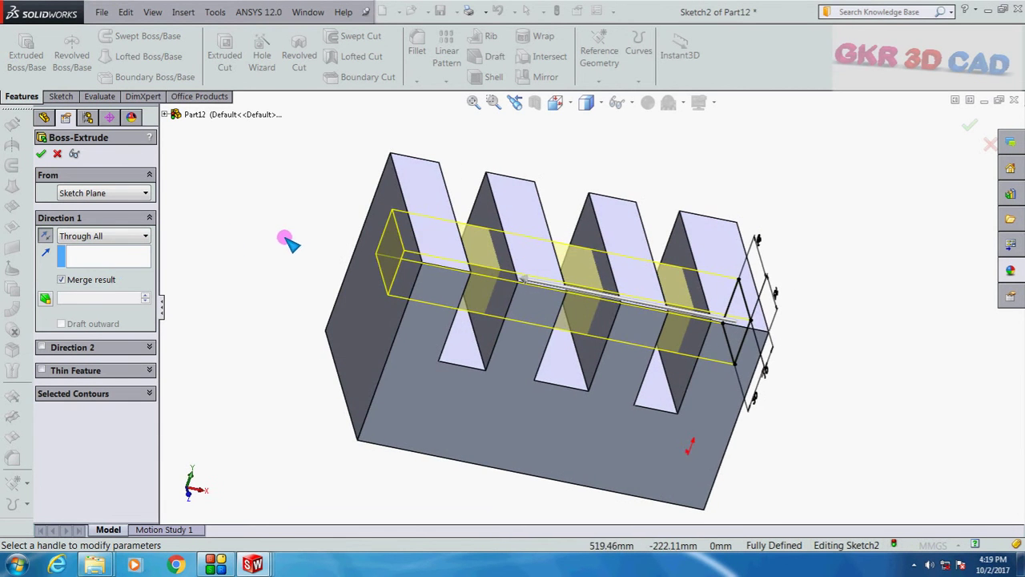
pyautogui.click(42, 153)
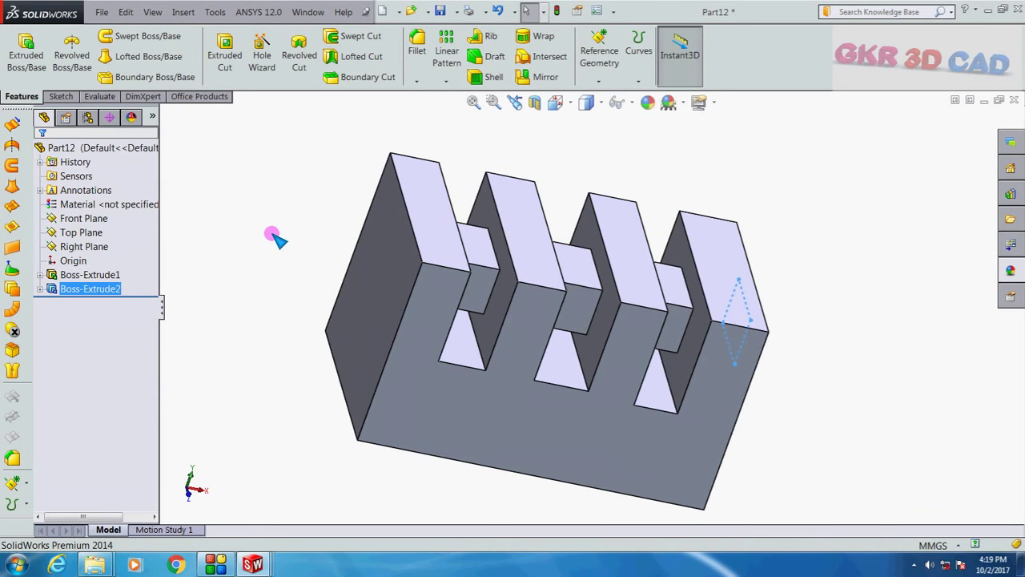
# Step: Edit the rectangular boss to end Up To Vertex, picking the -X top edge of the second tooth from the block's -X end
pyautogui.moveTo(270, 235); pyautogui.dragTo(245, 234, button='middle')
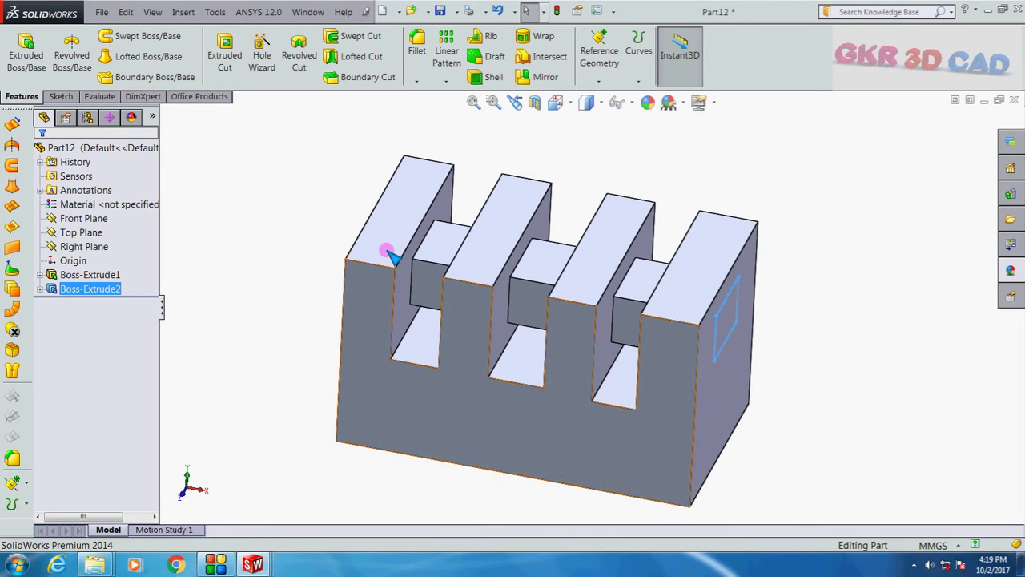
pyautogui.rightClick(85, 290)
pyautogui.click(100, 264)
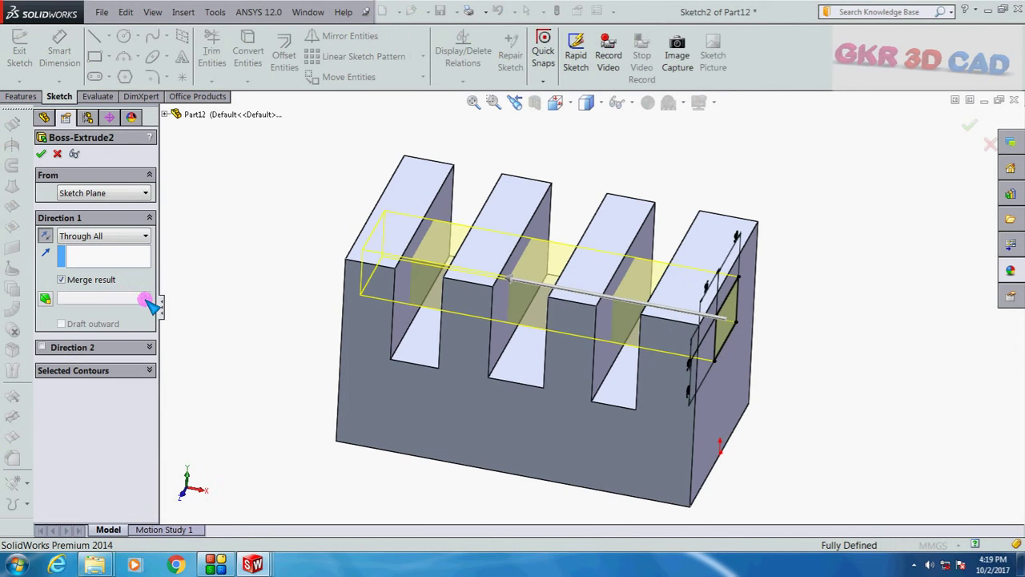
pyautogui.click(112, 239)
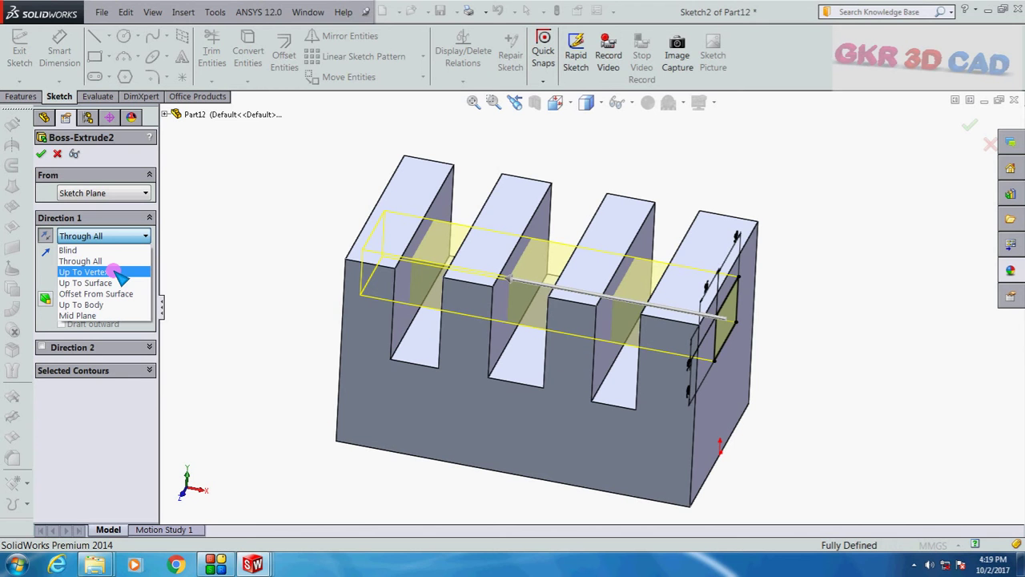
pyautogui.click(115, 272)
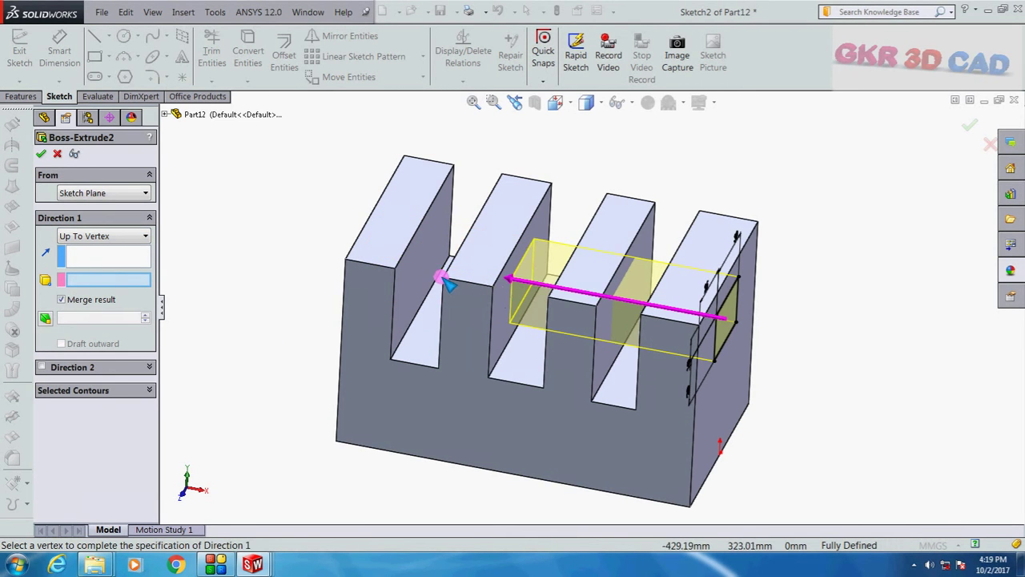
pyautogui.moveTo(464, 284); pyautogui.dragTo(487, 298, button='middle')
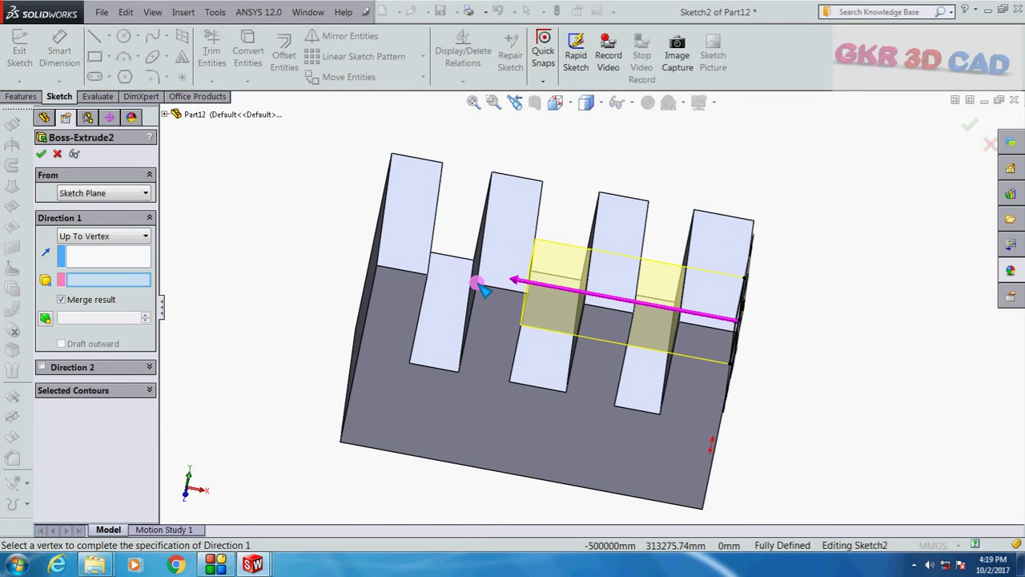
pyautogui.click(483, 276)
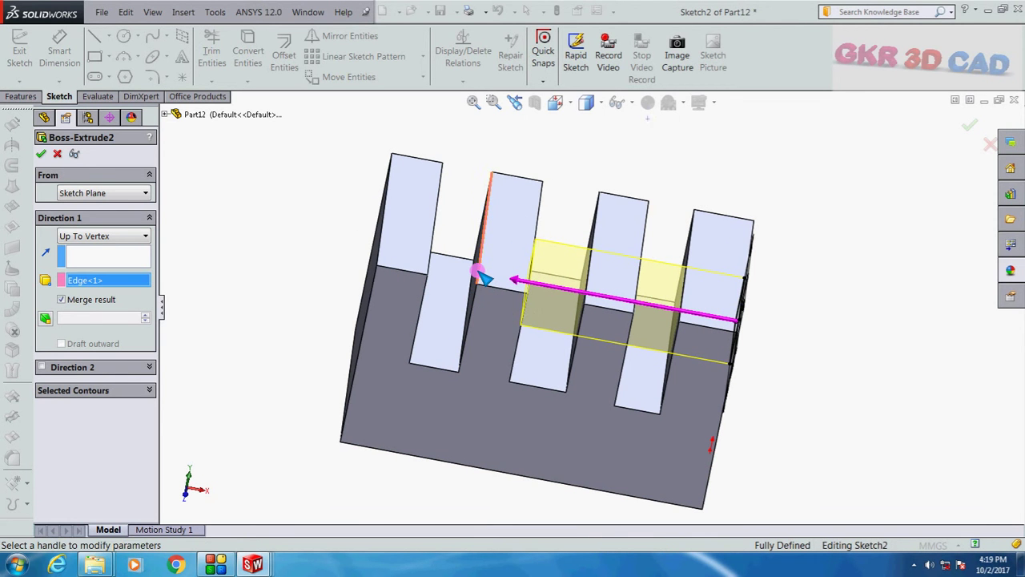
pyautogui.moveTo(480, 336)
pyautogui.mouseDown(button='middle')
pyautogui.moveTo(465, 362)
pyautogui.moveTo(474, 325)
pyautogui.mouseUp(button='middle')
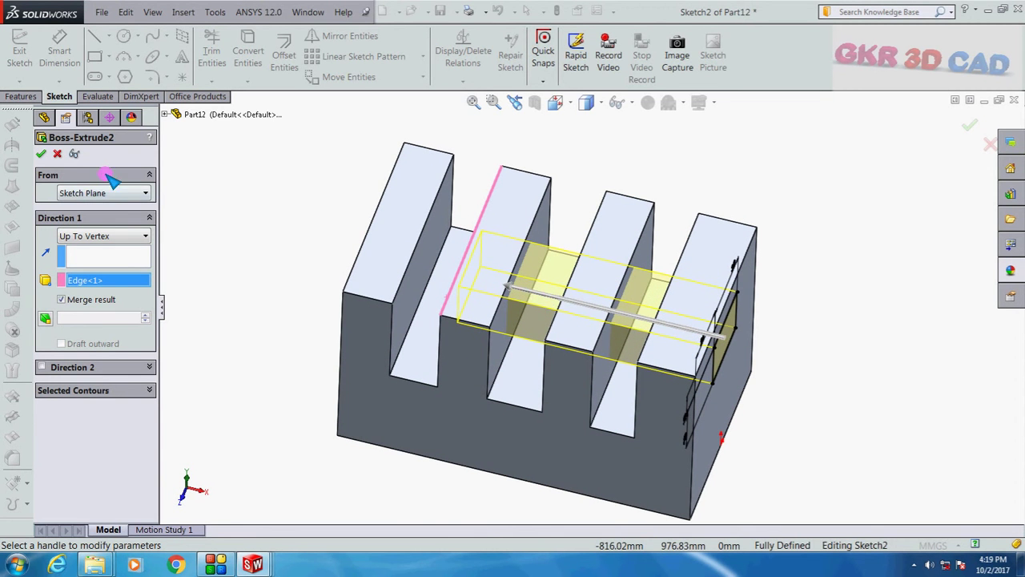
pyautogui.click(44, 153)
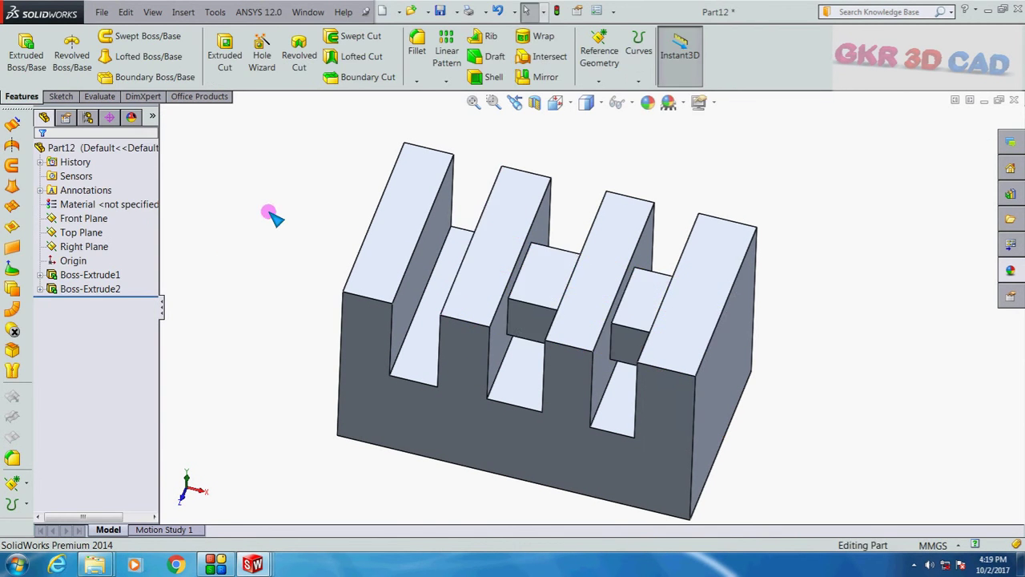
# Step: Edit the rectangular boss to end Up To Surface at the -X side face of the third tooth from the -X end
pyautogui.moveTo(270, 213); pyautogui.dragTo(284, 277, button='middle')
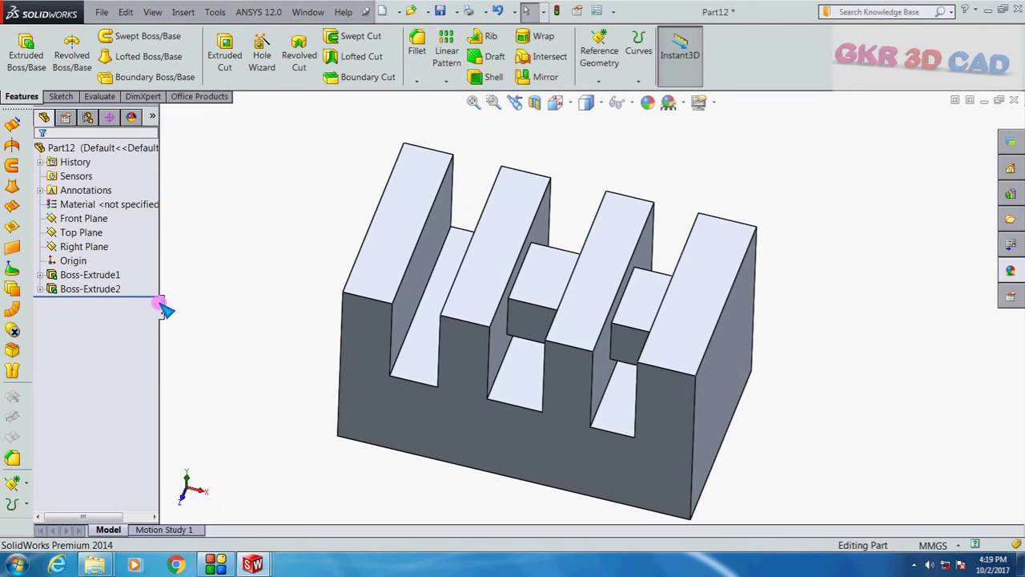
pyautogui.click(91, 289)
pyautogui.rightClick(95, 290)
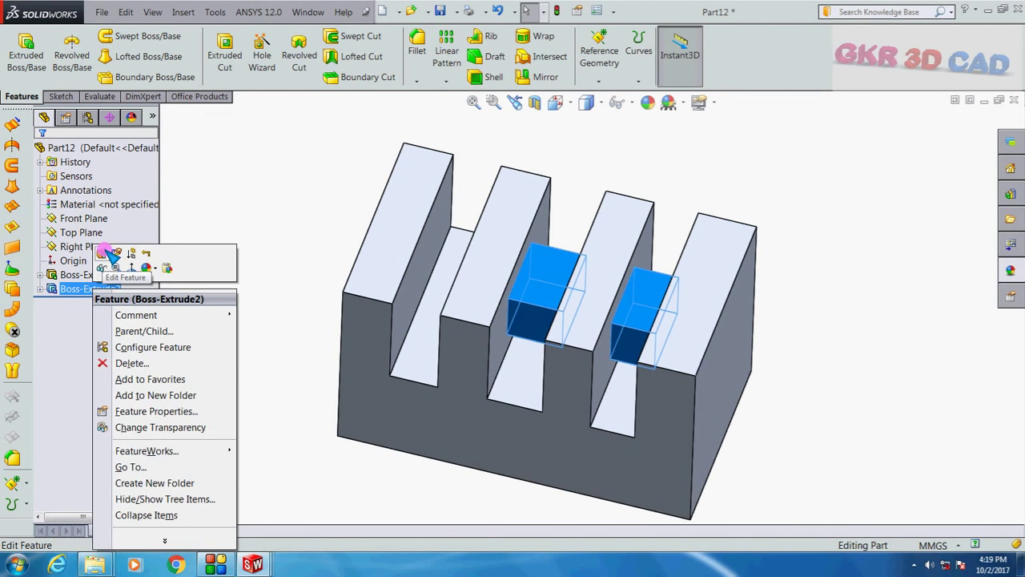
pyautogui.click(102, 256)
pyautogui.click(121, 237)
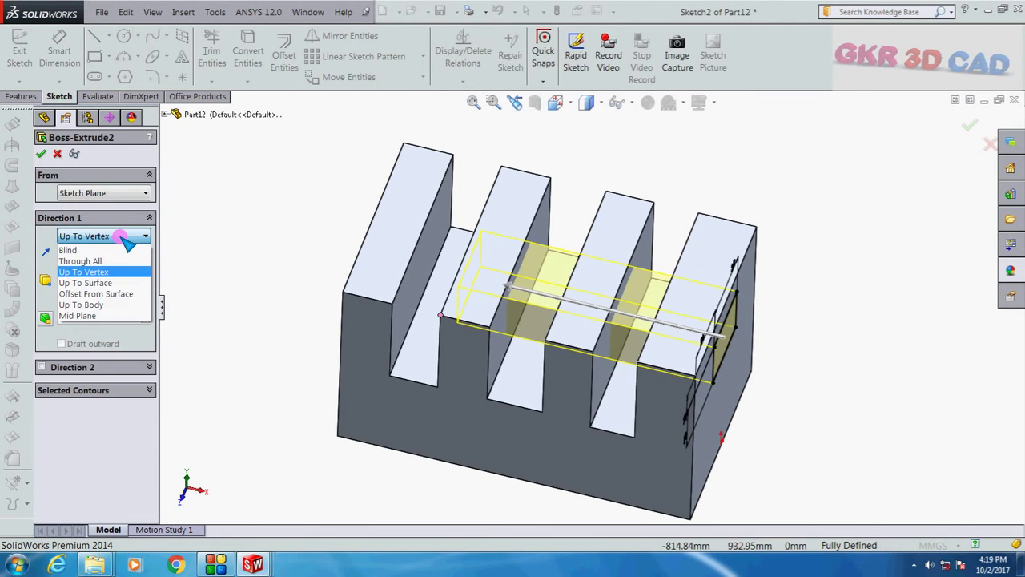
pyautogui.click(121, 283)
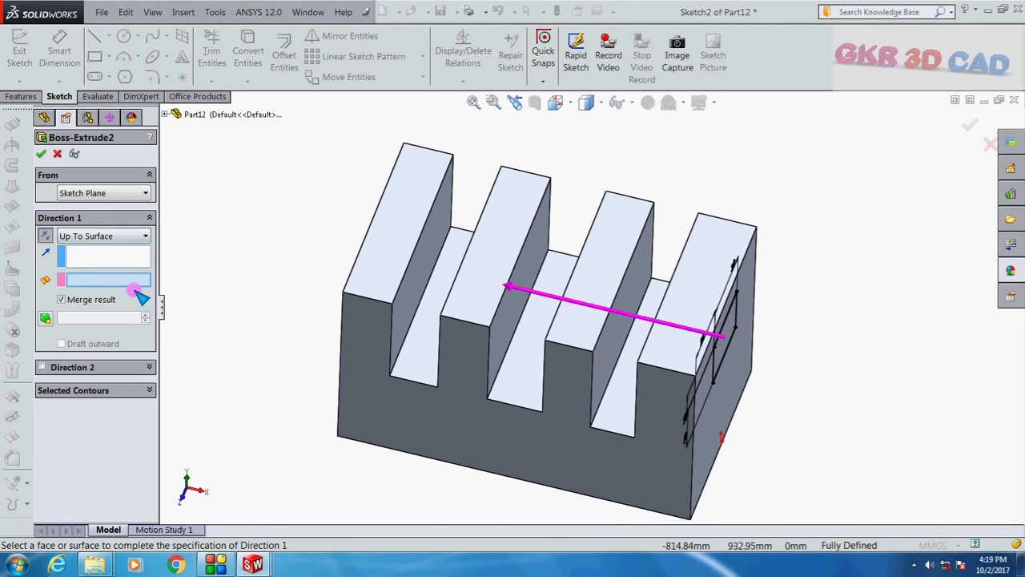
pyautogui.moveTo(596, 304); pyautogui.dragTo(602, 284, button='middle')
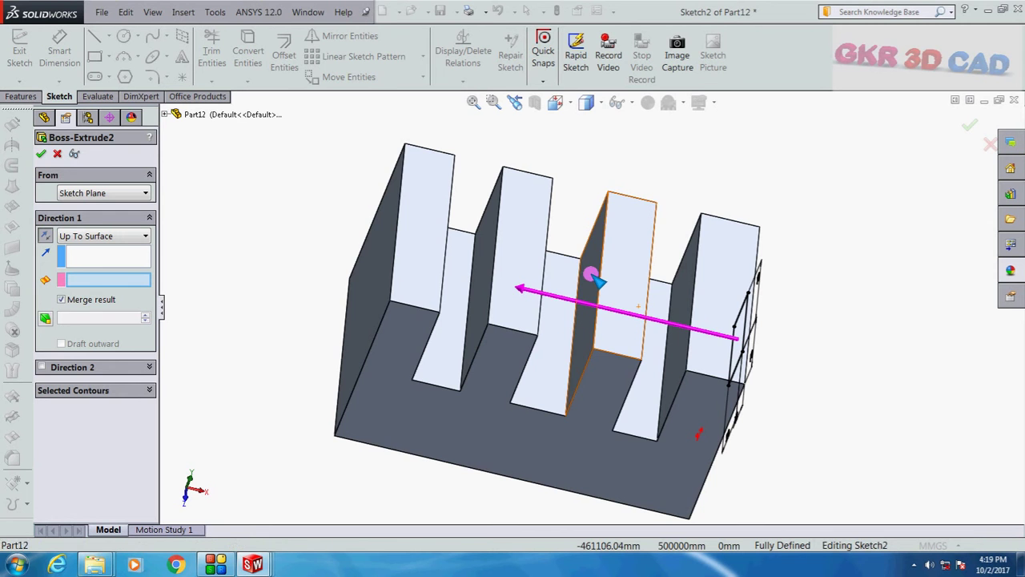
pyautogui.click(593, 277)
pyautogui.moveTo(400, 384); pyautogui.dragTo(393, 320, button='middle')
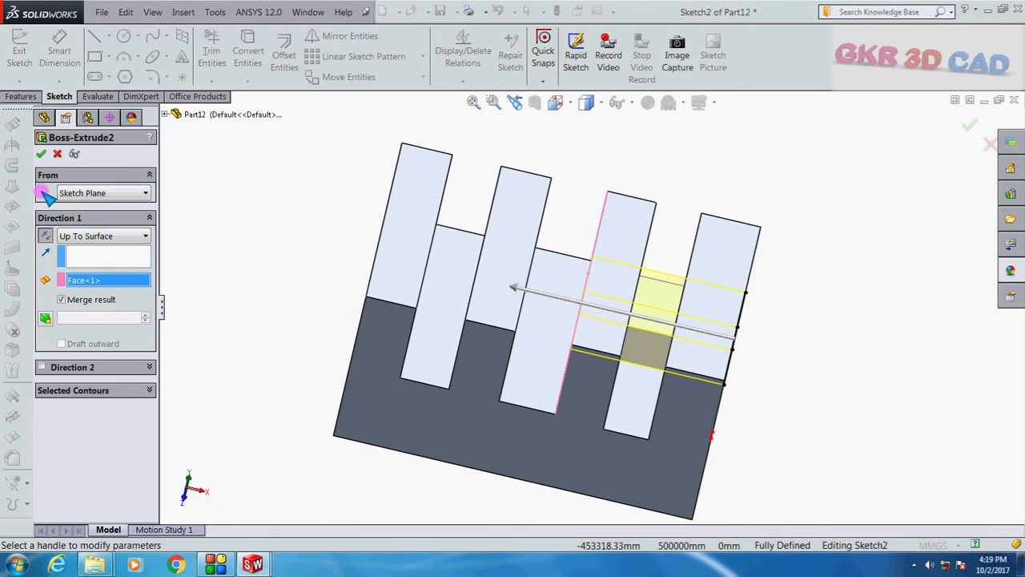
pyautogui.click(44, 153)
# Step: Edit the rectangular boss to end Offset From Surface, picking the +X side face of the second tooth from the -X end
pyautogui.hotkey('ctrl', '7')
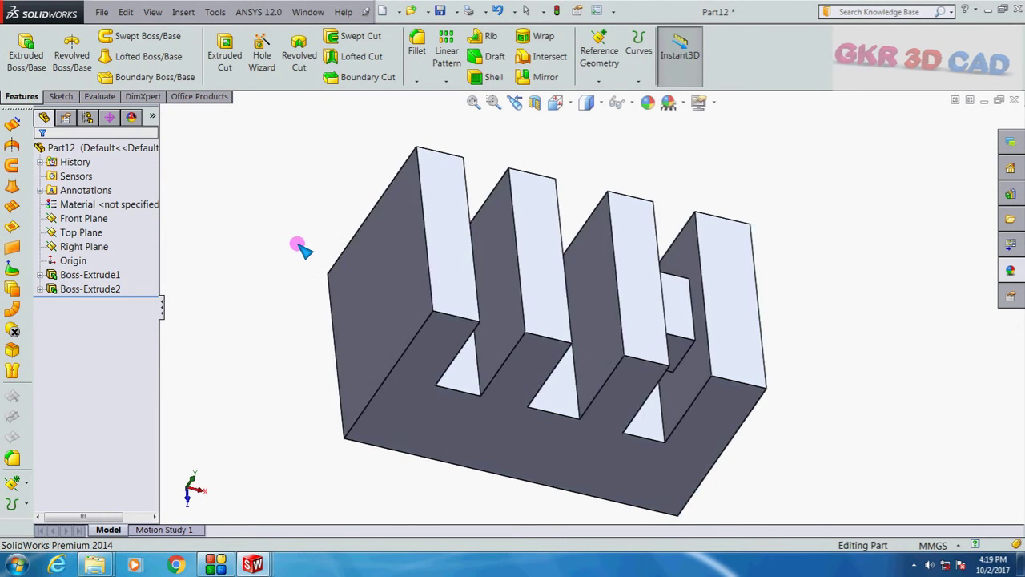
pyautogui.rightClick(90, 288)
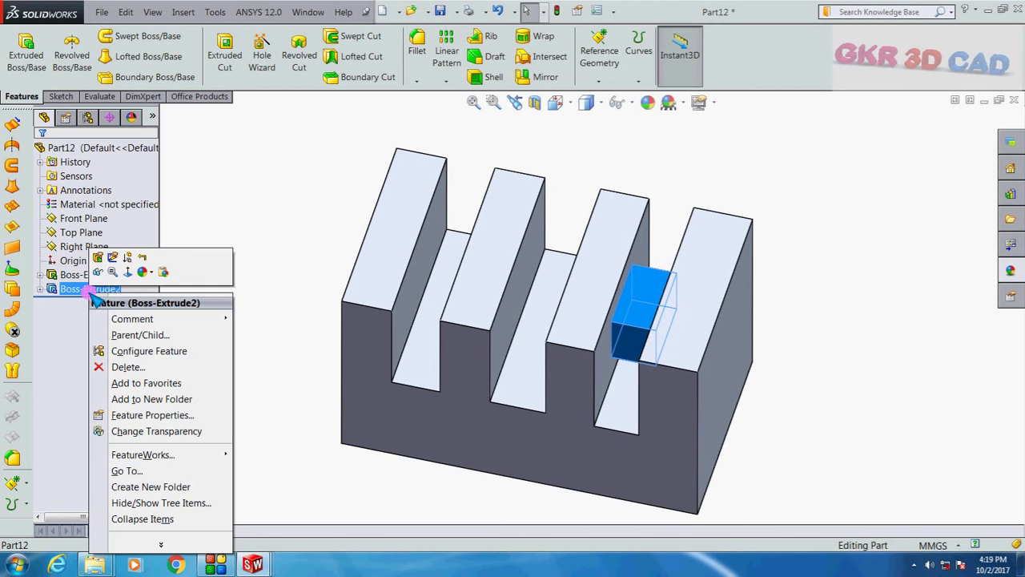
pyautogui.click(100, 257)
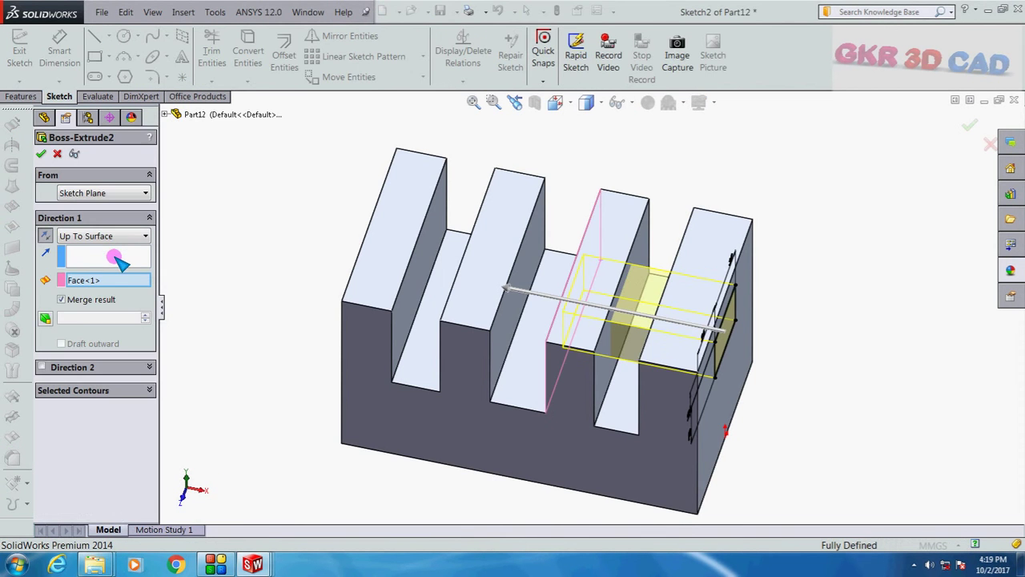
pyautogui.click(128, 236)
pyautogui.click(108, 304)
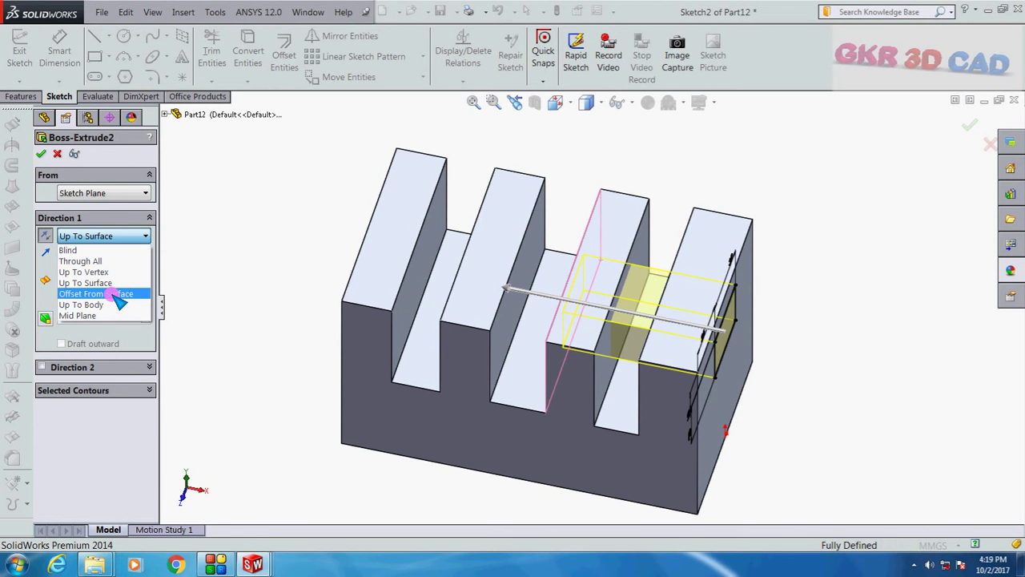
pyautogui.click(118, 295)
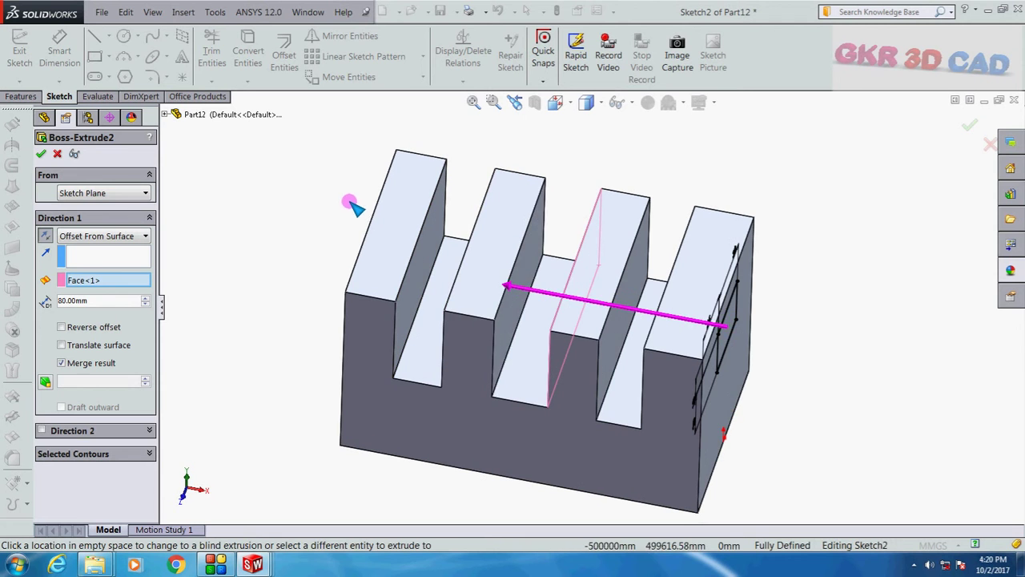
pyautogui.click(522, 264)
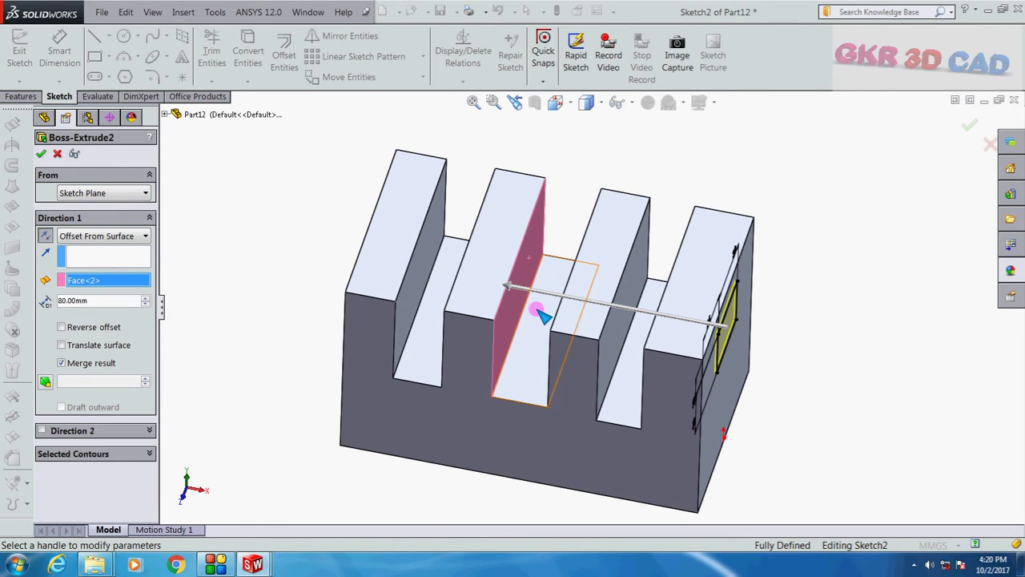
# Step: Set the boss's offset distance from the selected tooth face to 5 mm and check the preview
pyautogui.click(90, 303)
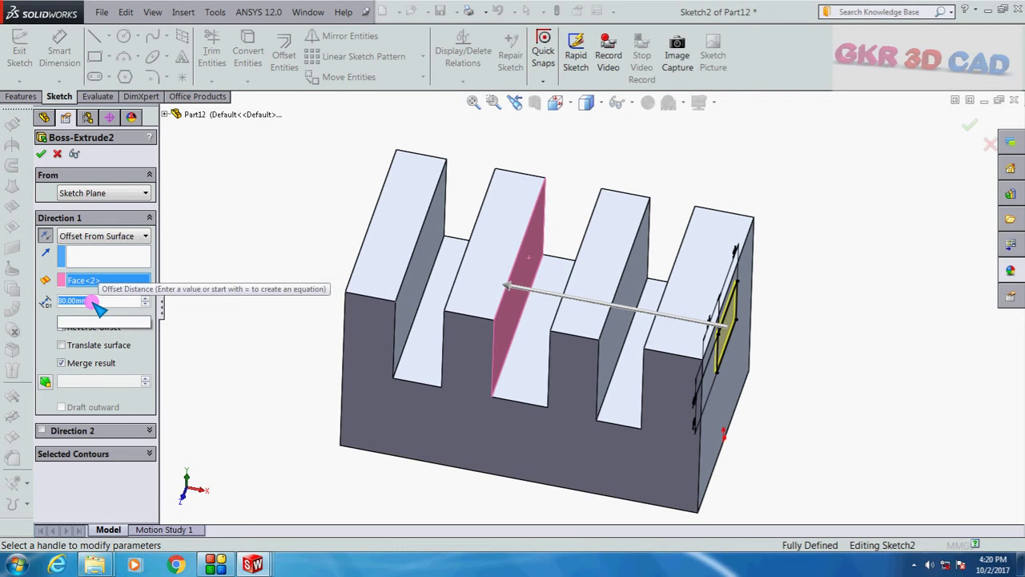
pyautogui.write('5')
pyautogui.press('Return')
pyautogui.moveTo(302, 266); pyautogui.dragTo(322, 259, button='middle')
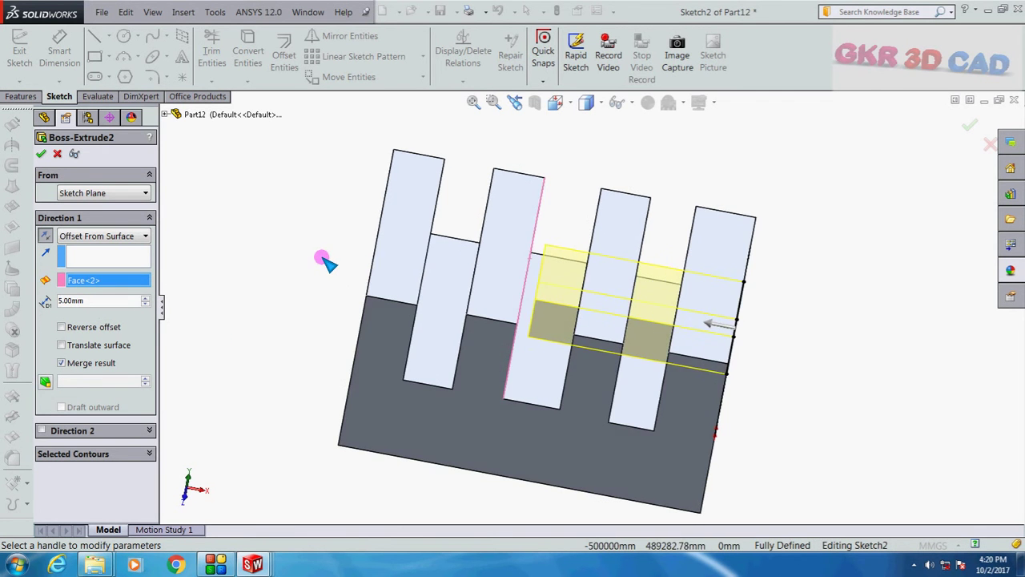
pyautogui.scroll(3, 552, 304)
pyautogui.moveTo(542, 327)
pyautogui.mouseDown(button='middle')
pyautogui.moveTo(487, 309)
pyautogui.moveTo(533, 313)
pyautogui.mouseUp(button='middle')
pyautogui.scroll(-2, 497, 297)
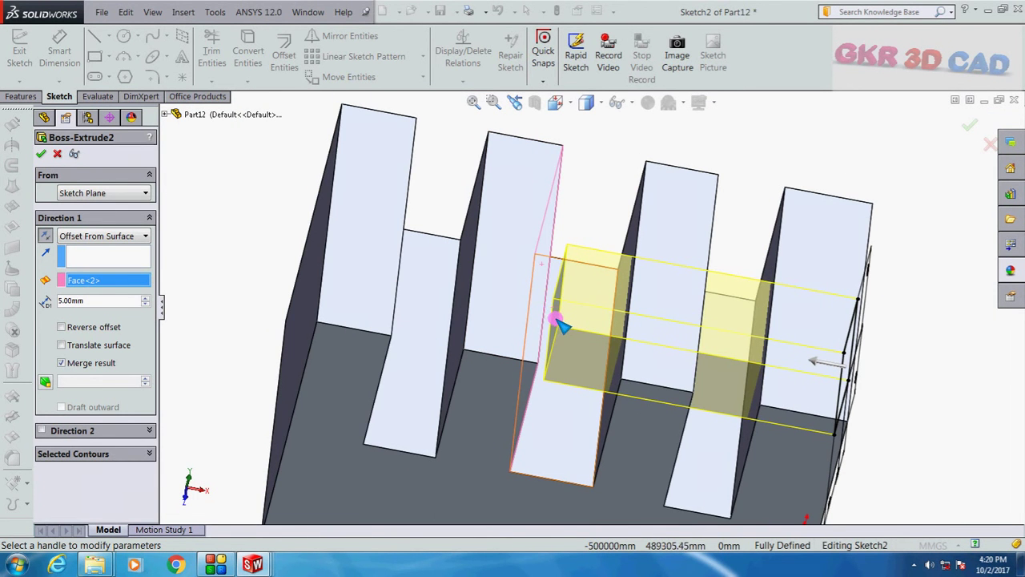
pyautogui.moveTo(563, 340); pyautogui.dragTo(550, 339, button='middle')
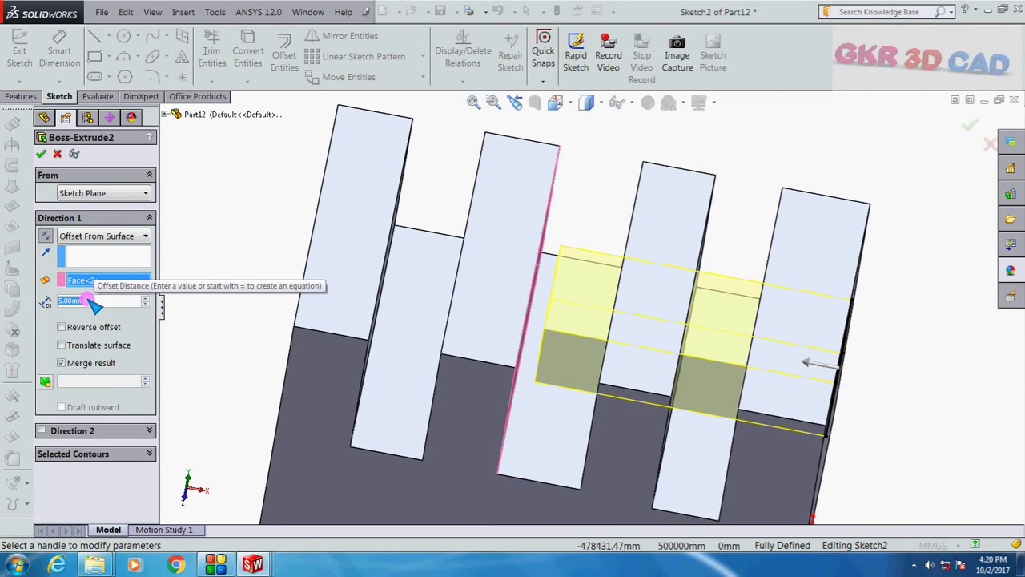
# Step: Set the boss's offset distance from the selected face to 10 mm and accept the feature
pyautogui.write('10')
pyautogui.press('Return')
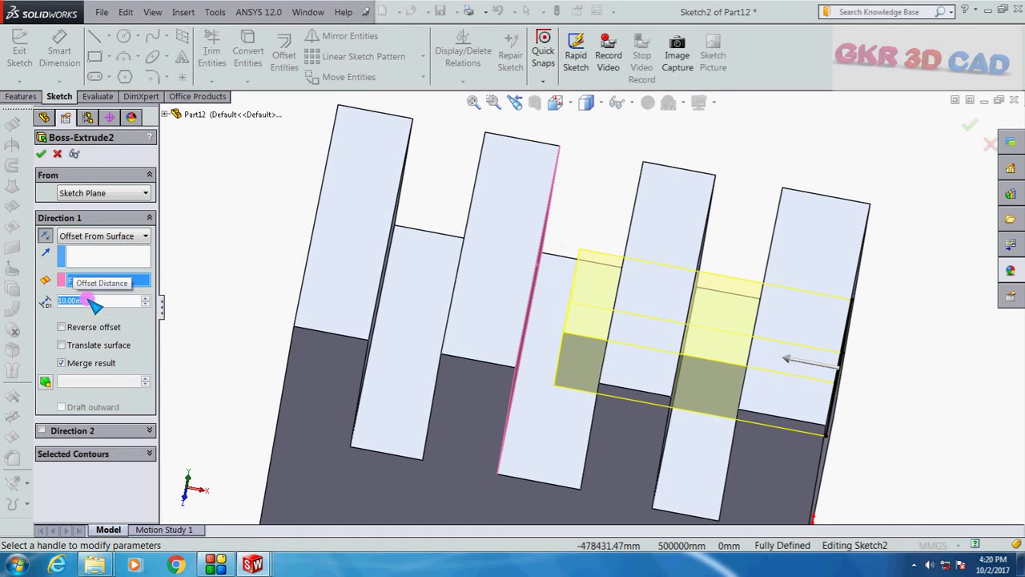
pyautogui.scroll(1, 364, 307)
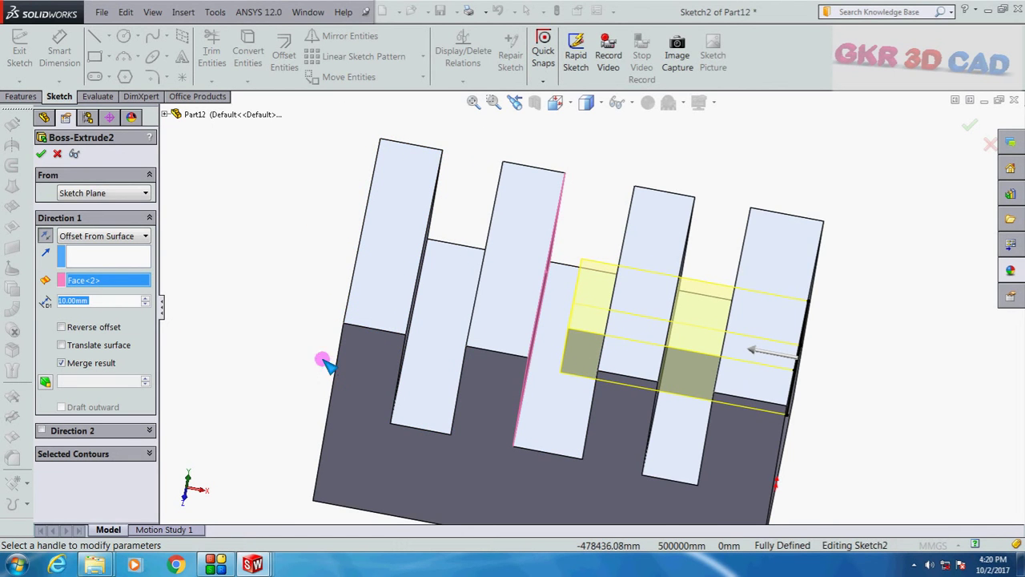
pyautogui.click(41, 154)
# Step: Examine the gap between the boss's end face and the second tooth's +X side face by selecting both faces
pyautogui.scroll(3, 604, 316)
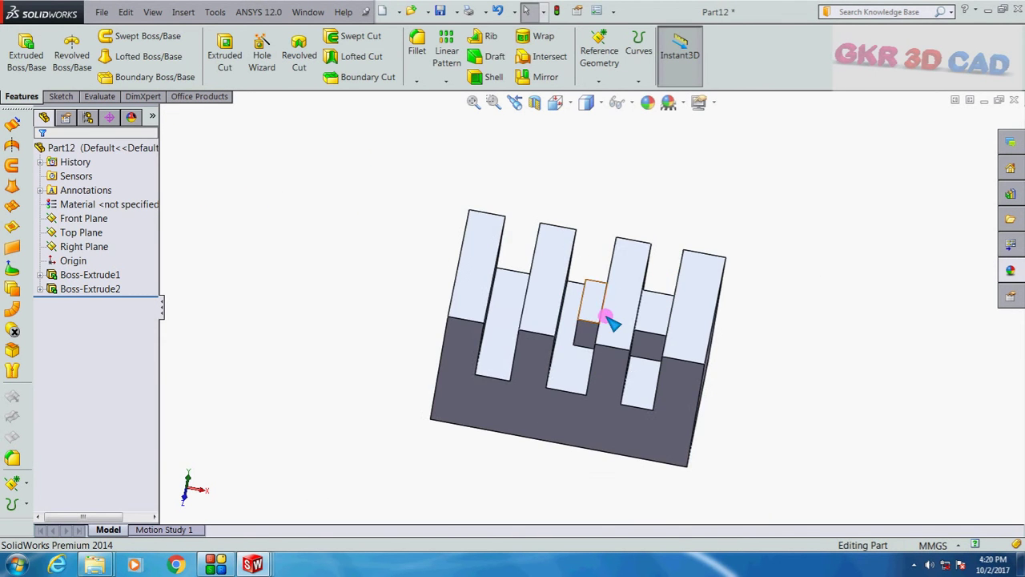
pyautogui.hotkey('ctrl', '7')
pyautogui.click(551, 323)
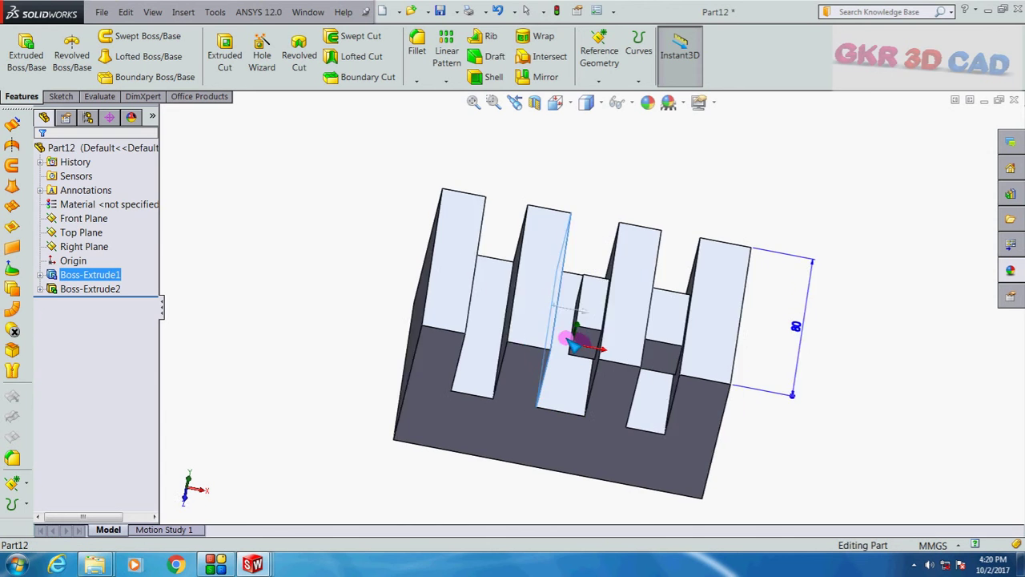
pyautogui.scroll(-3, 573, 305)
pyautogui.hotkey('ctrl', '8')
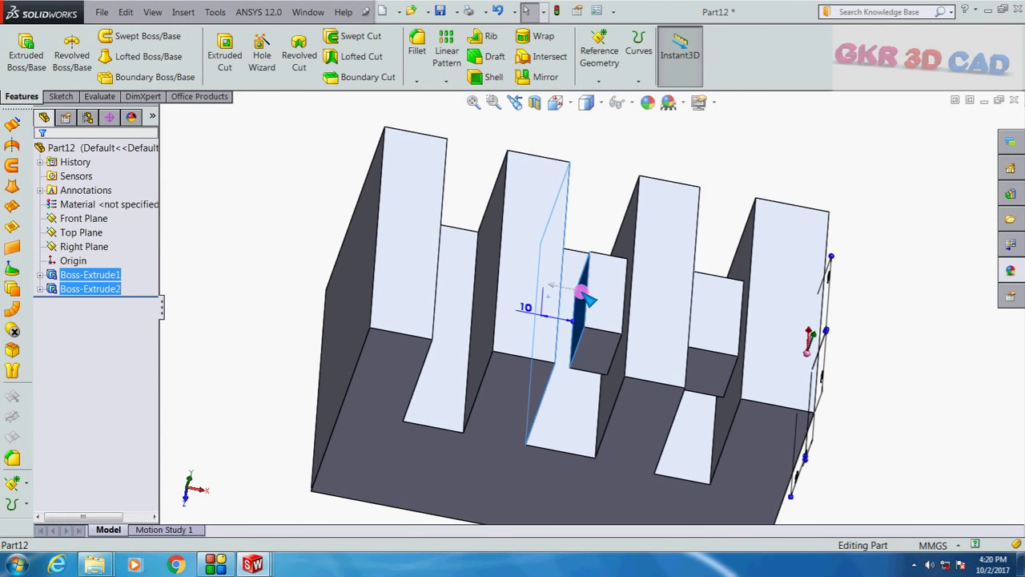
pyautogui.moveTo(535, 345); pyautogui.dragTo(563, 339, button='middle')
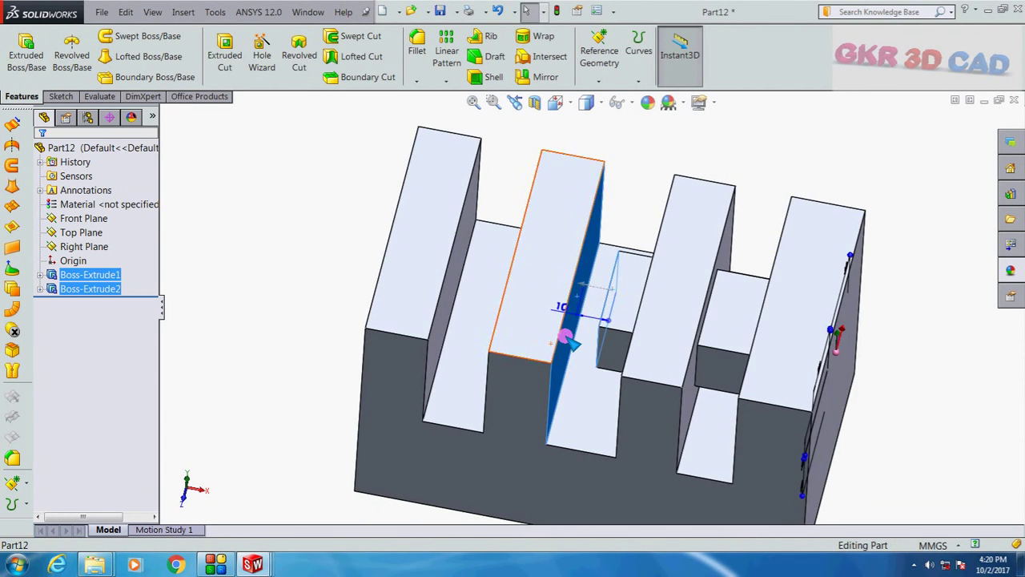
pyautogui.click(290, 193)
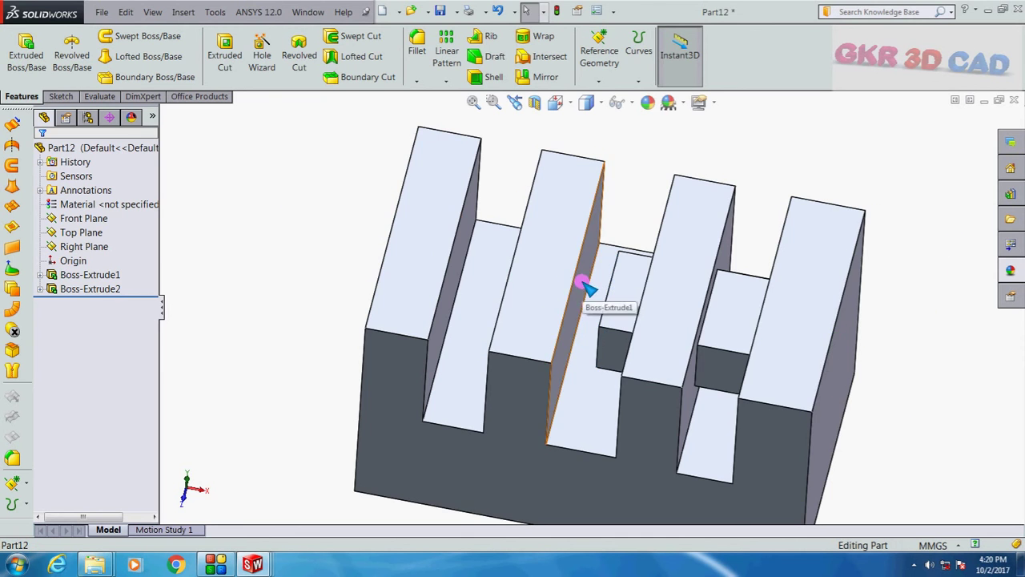
pyautogui.click(588, 290)
pyautogui.scroll(-2, 623, 324)
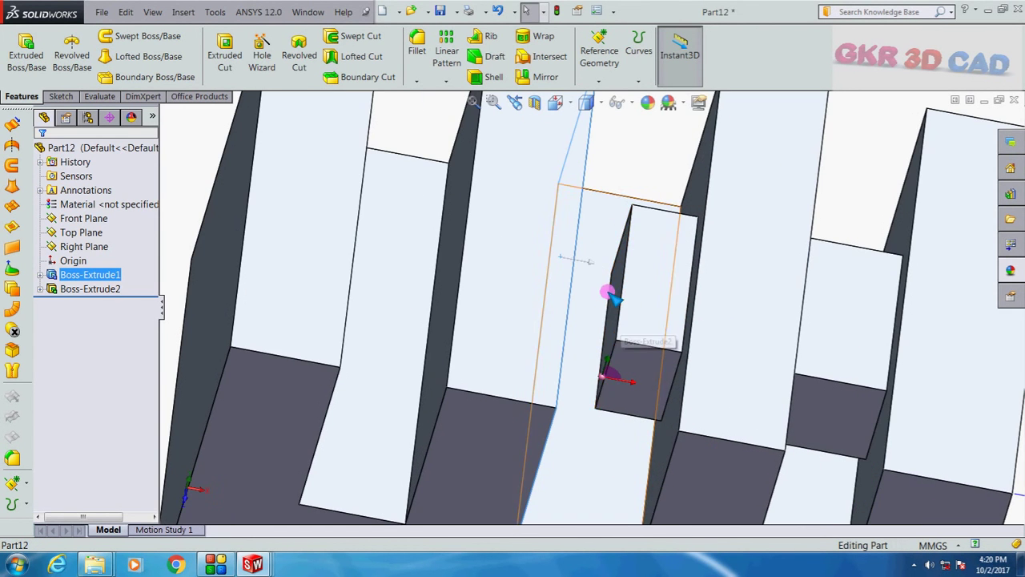
pyautogui.keyDown('ctrl'); pyautogui.click(613, 293); pyautogui.keyUp('ctrl')
pyautogui.scroll(4, 610, 325)
pyautogui.moveTo(610, 324); pyautogui.dragTo(585, 334, button='middle')
pyautogui.click(398, 250)
pyautogui.scroll(1, 395, 249)
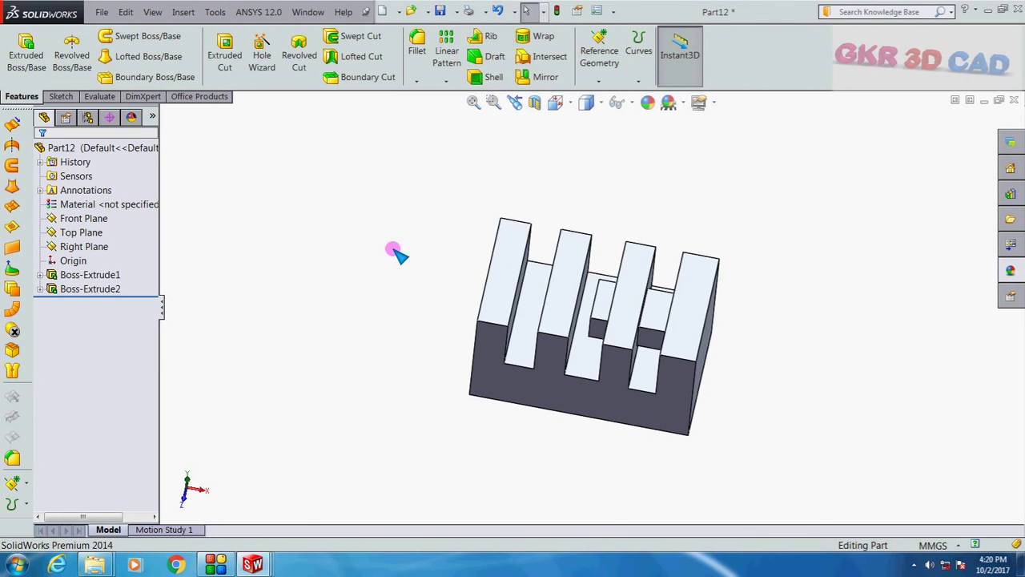
pyautogui.scroll(-1, 706, 321)
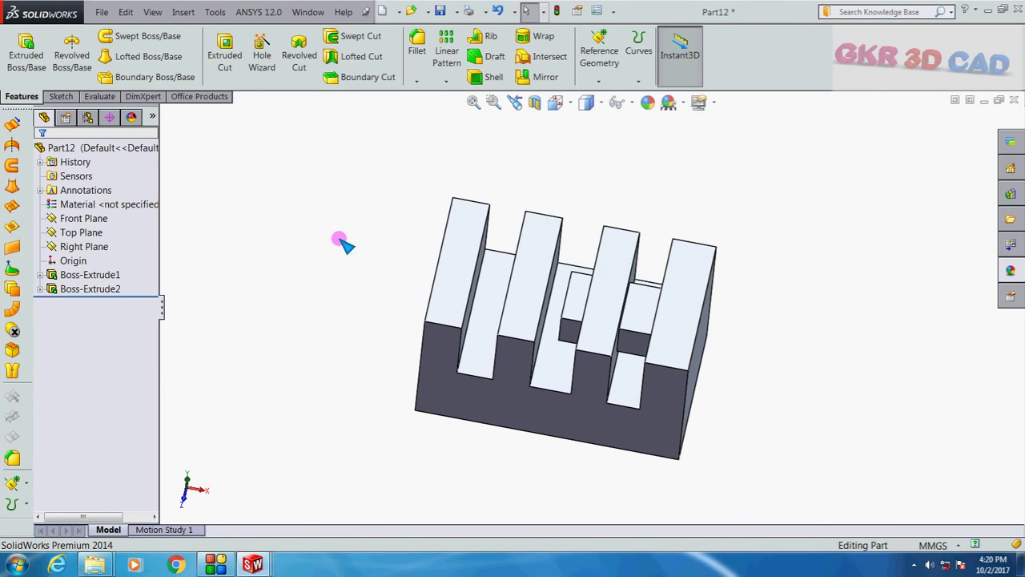
# Step: Edit the rectangular boss to start from Surface/Face/Plane, picking the +X side face of the third tooth from the -X end
pyautogui.rightClick(90, 288)
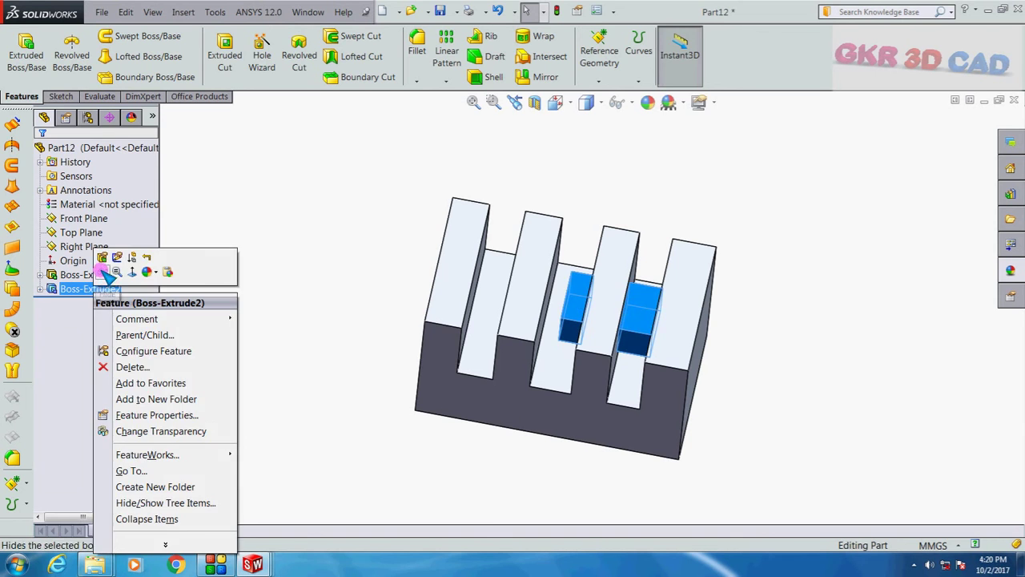
pyautogui.click(146, 254)
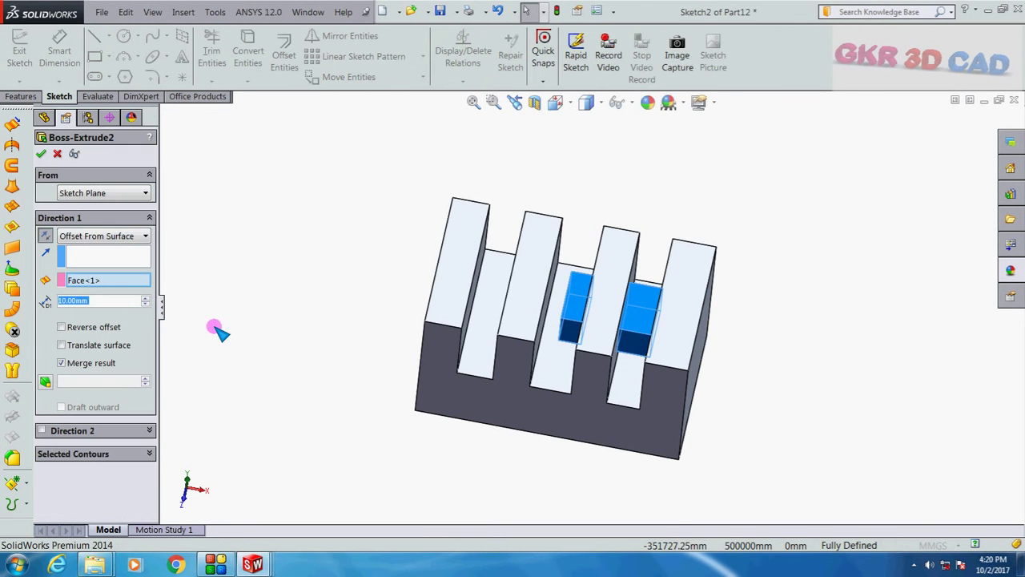
pyautogui.click(142, 239)
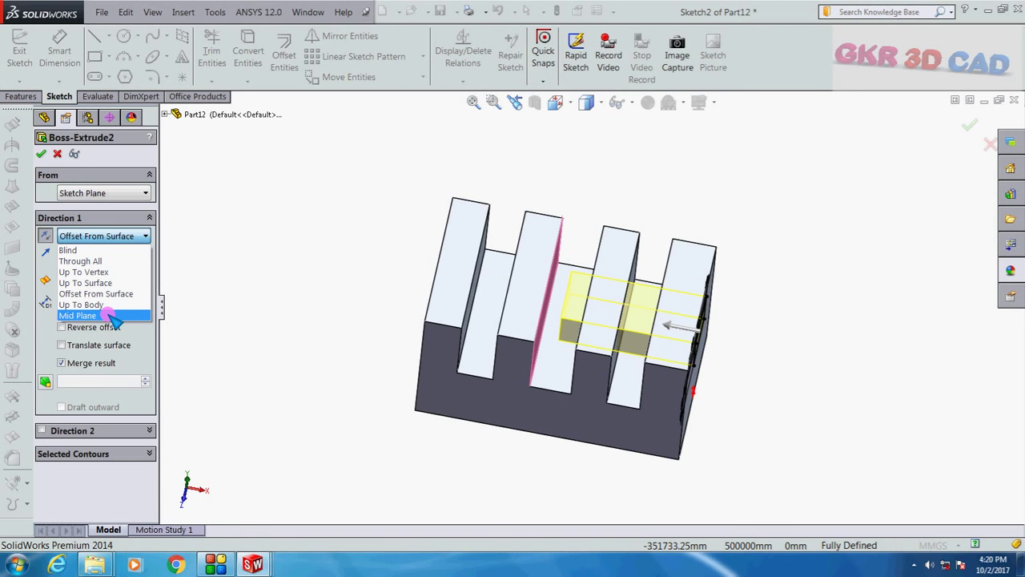
pyautogui.click(269, 265)
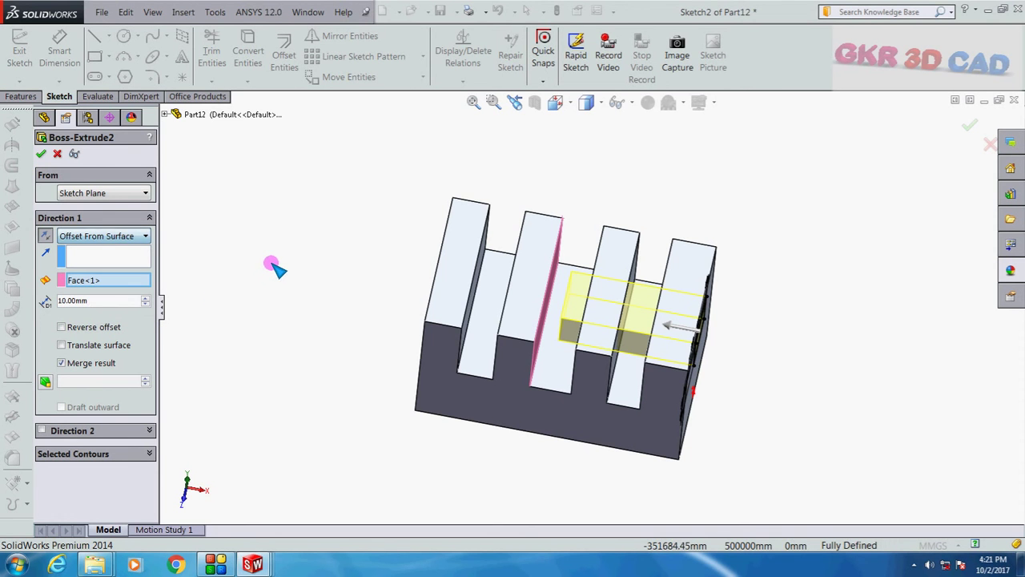
pyautogui.click(122, 196)
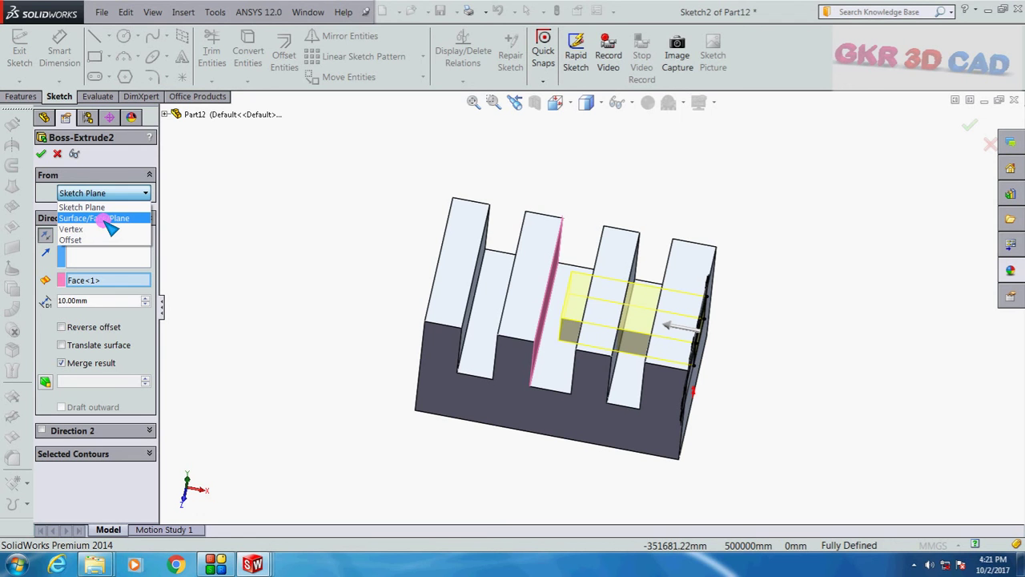
pyautogui.click(105, 221)
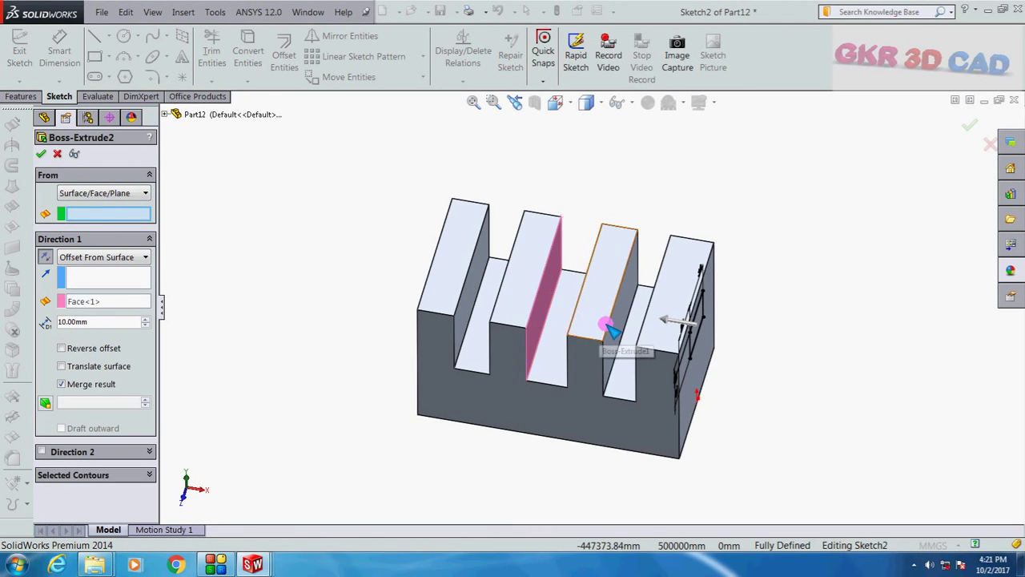
pyautogui.scroll(-2, 605, 327)
pyautogui.click(631, 309)
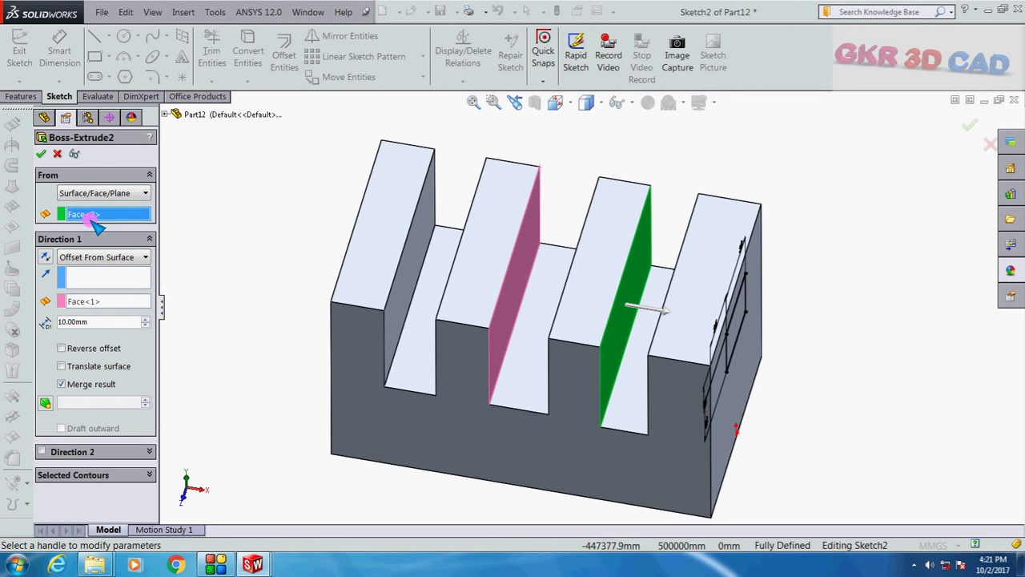
# Step: Reverse the boss's extrusion direction and set its end condition to Blind with a depth of 35 mm
pyautogui.scroll(2, 592, 324)
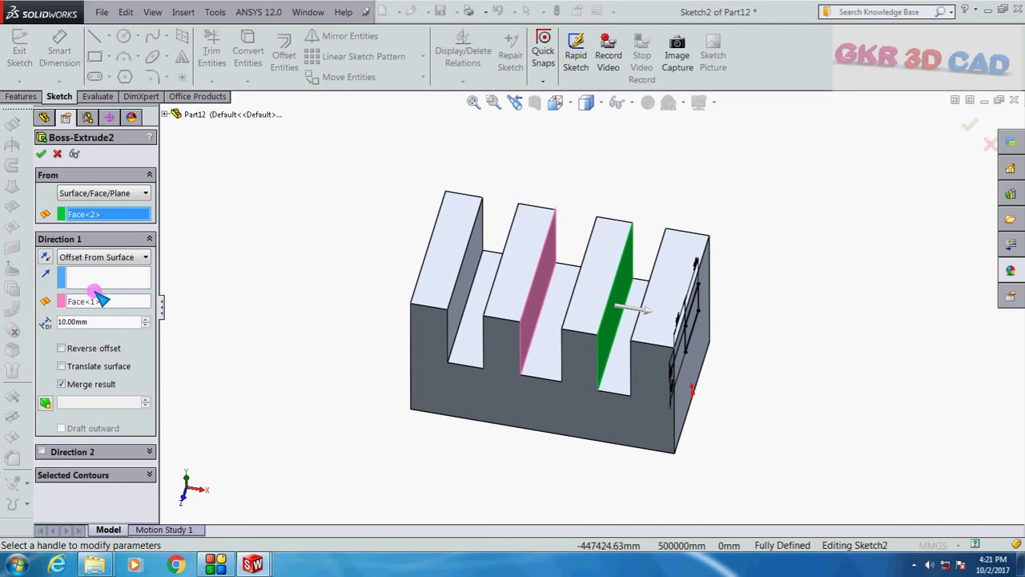
pyautogui.click(46, 257)
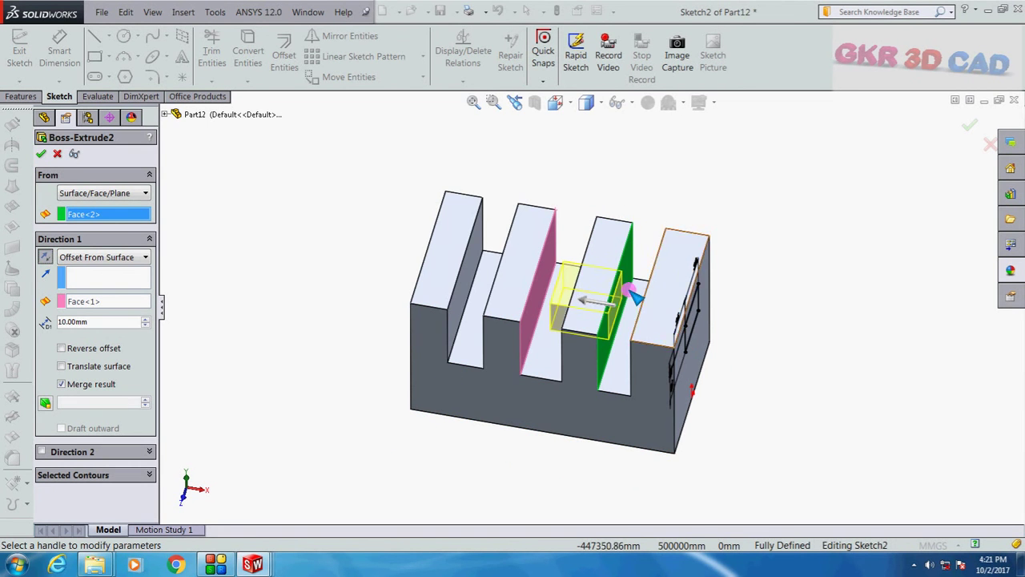
pyautogui.scroll(-2, 636, 291)
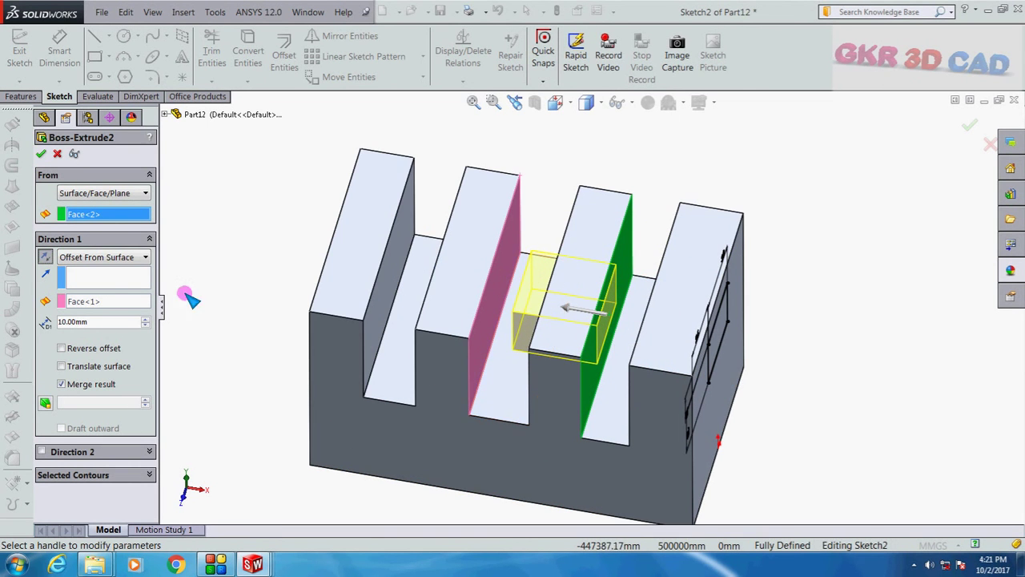
pyautogui.click(102, 258)
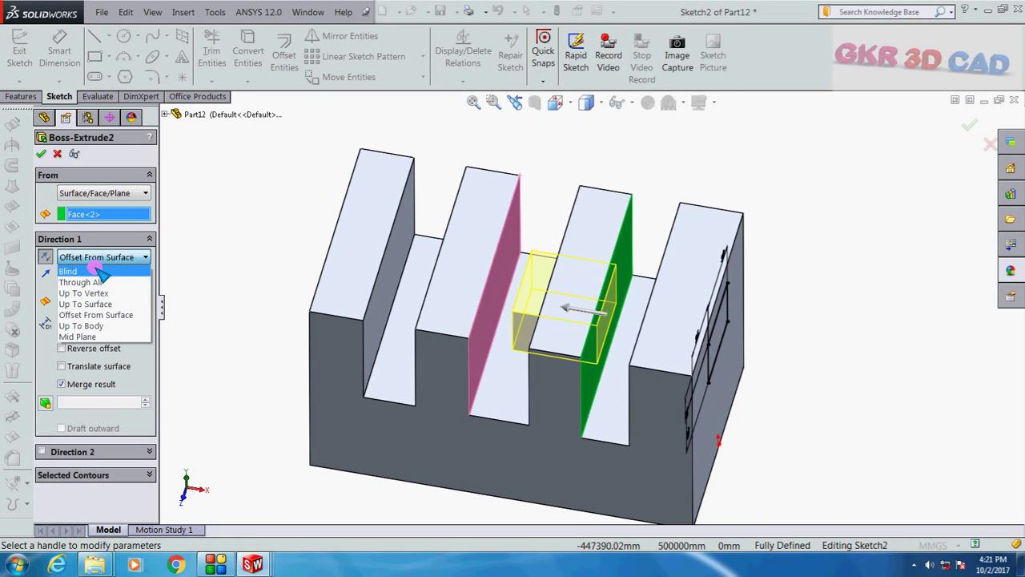
pyautogui.click(76, 272)
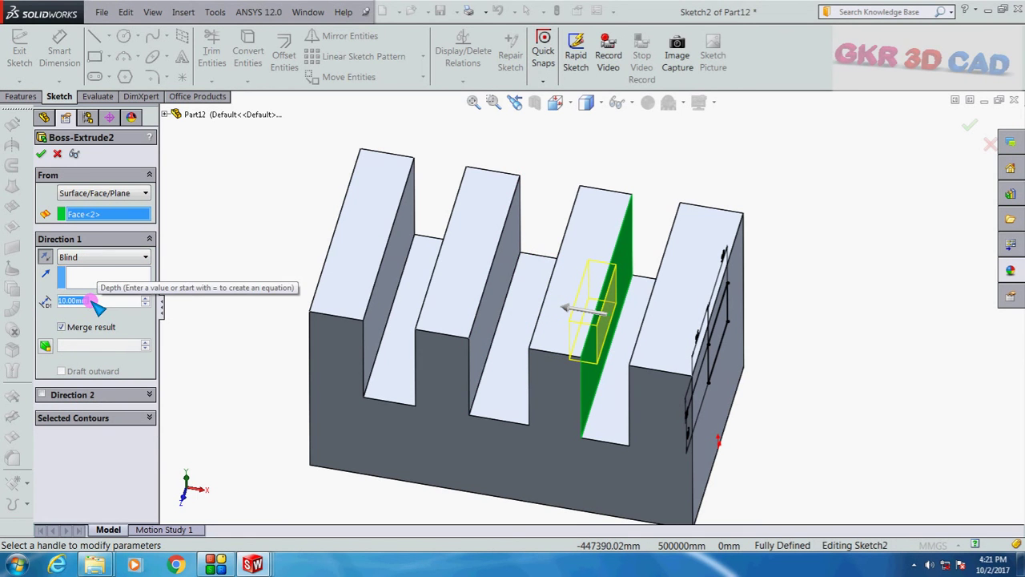
pyautogui.write('35')
pyautogui.press('Return')
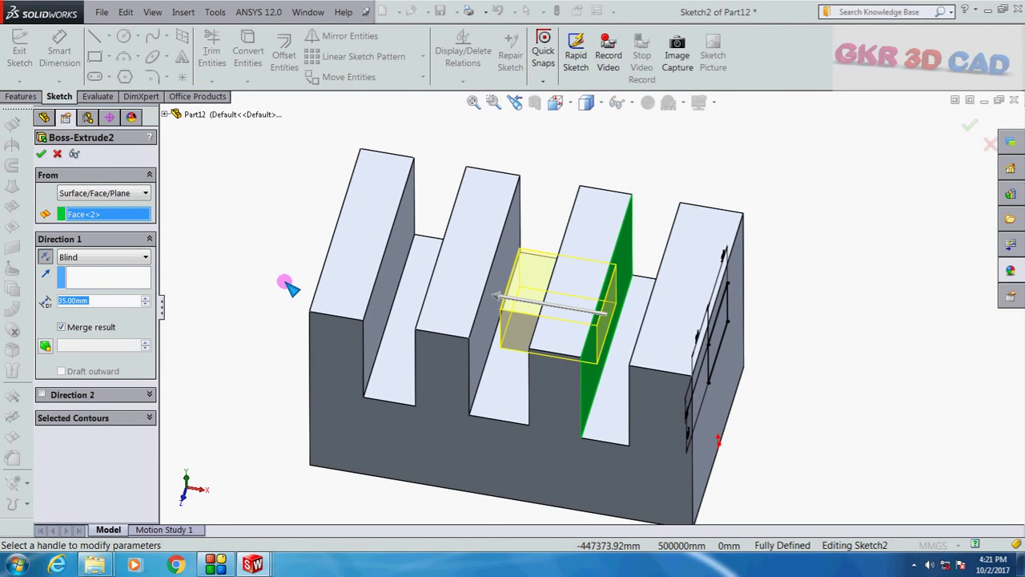
pyautogui.moveTo(284, 285); pyautogui.dragTo(309, 306, button='middle')
pyautogui.moveTo(491, 306); pyautogui.dragTo(579, 347, button='middle')
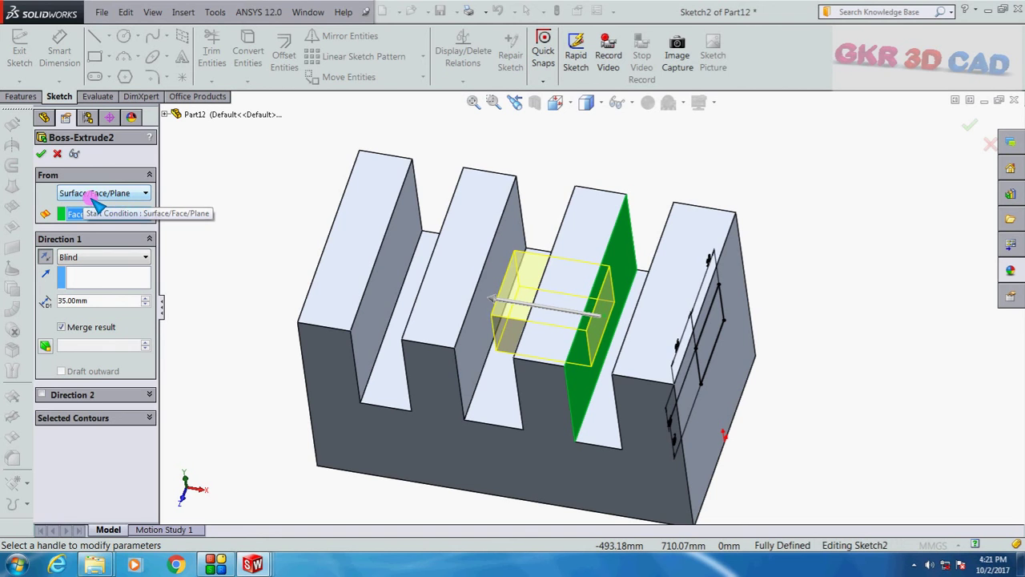
# Step: Set the rectangular boss's start condition back to Sketch Plane
pyautogui.click(116, 196)
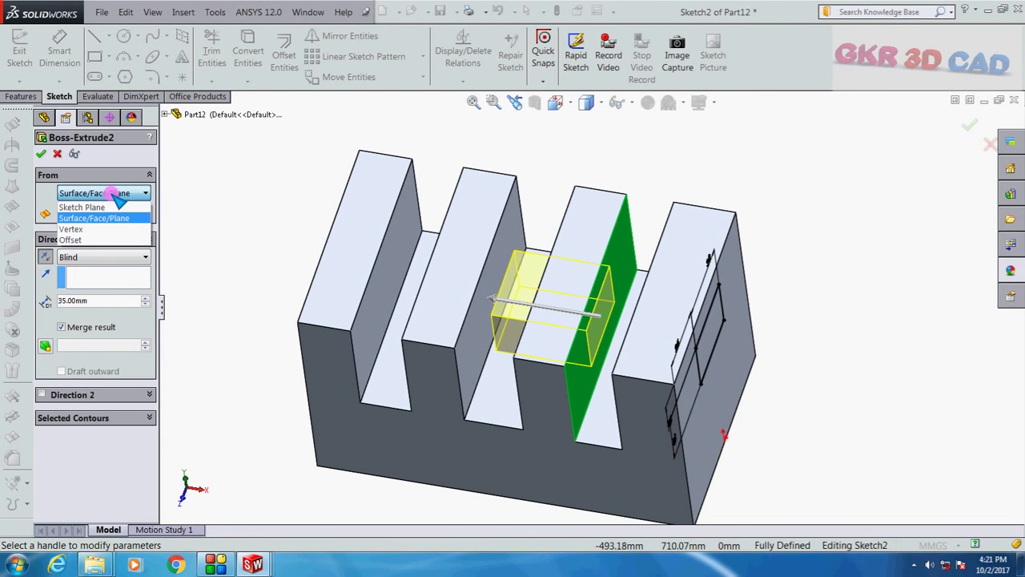
pyautogui.click(116, 193)
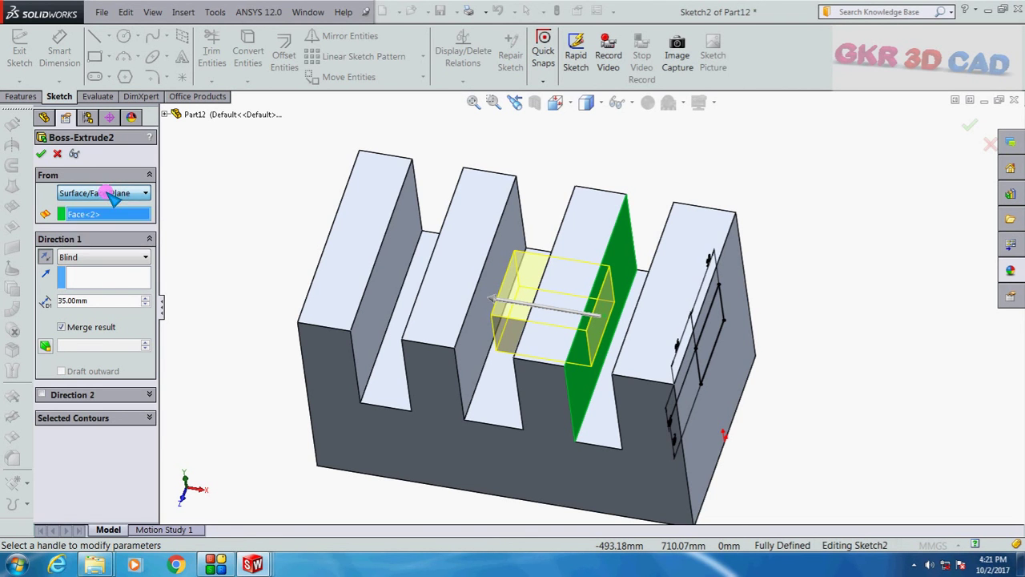
pyautogui.click(109, 194)
pyautogui.click(102, 206)
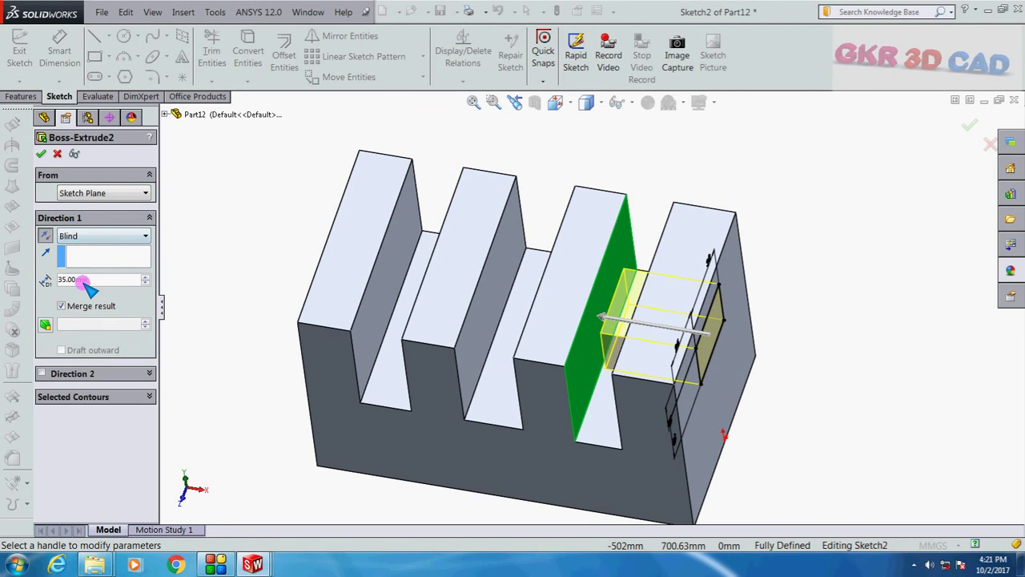
# Step: Start the boss from a Vertex, picking the rear top +X corner of the second tooth from the -X end, and accept the feature
pyautogui.click(127, 193)
pyautogui.click(72, 229)
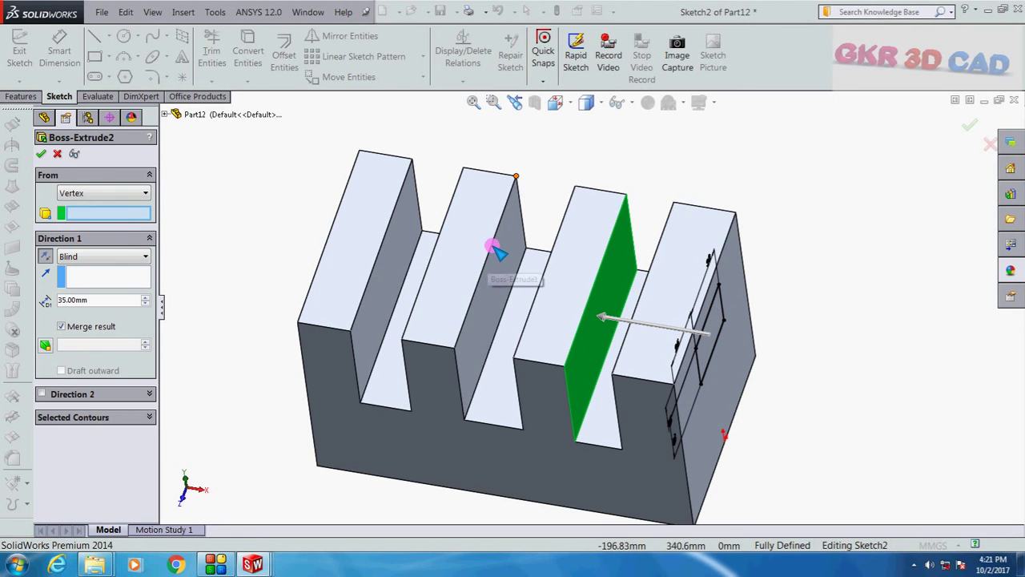
pyautogui.click(516, 176)
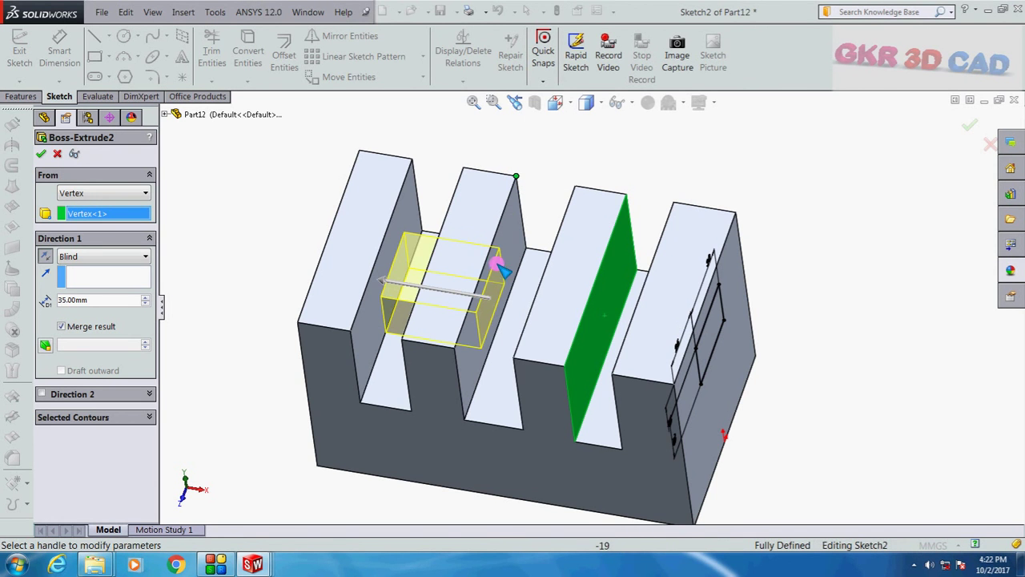
pyautogui.moveTo(542, 178); pyautogui.dragTo(557, 184, button='middle')
pyautogui.scroll(-4, 526, 240)
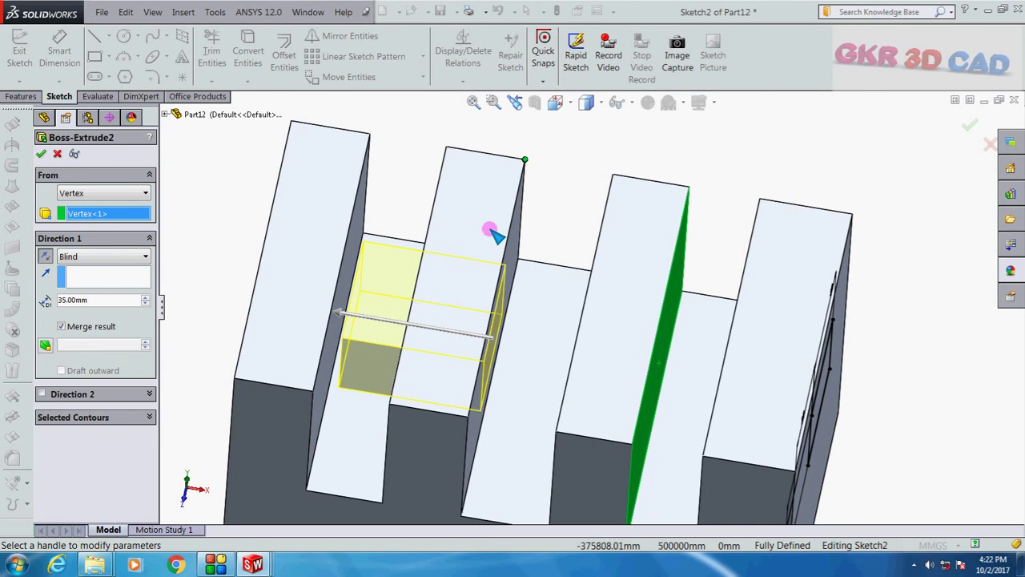
pyautogui.scroll(3, 488, 229)
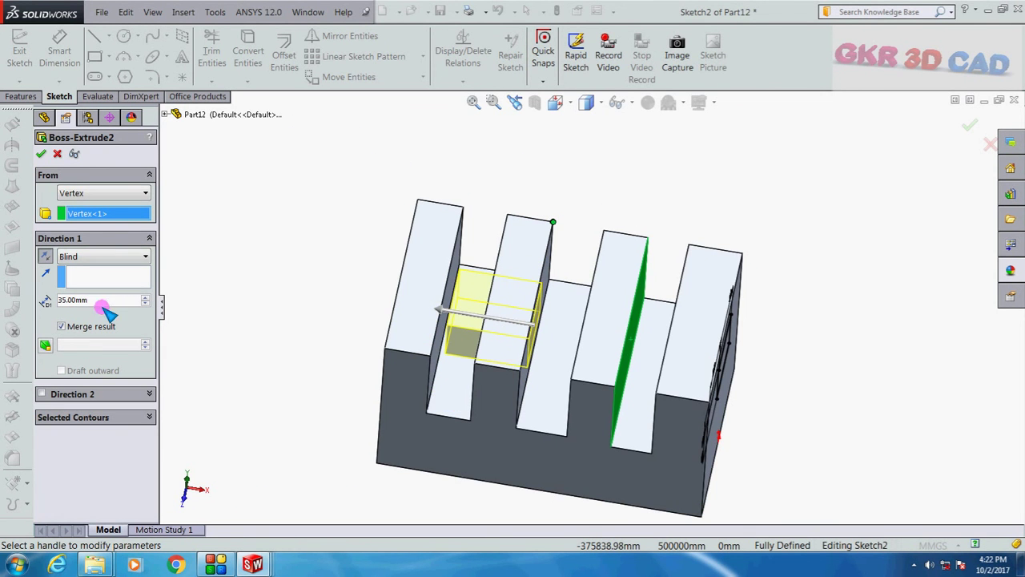
pyautogui.moveTo(245, 256); pyautogui.dragTo(250, 234, button='middle')
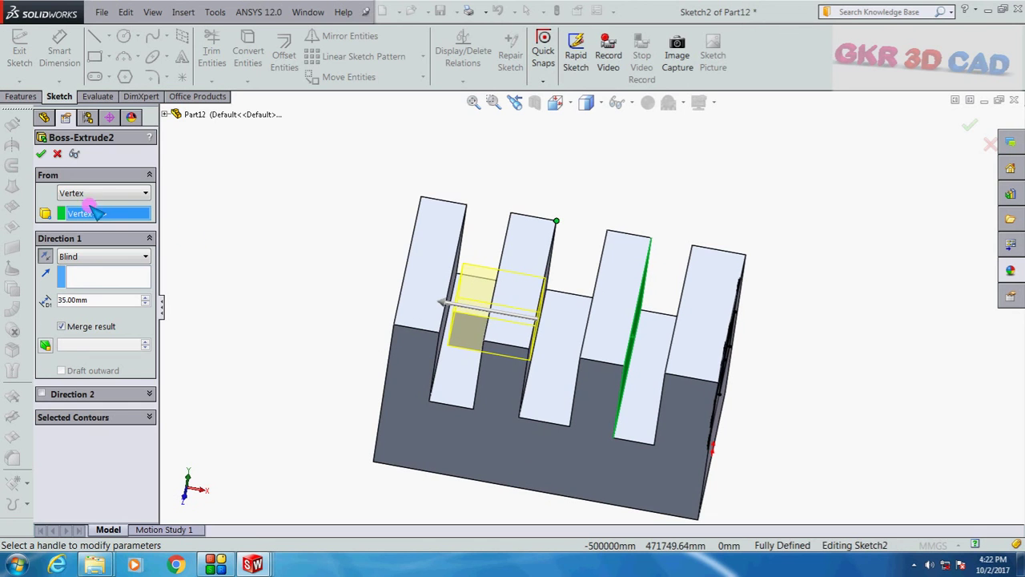
pyautogui.click(44, 155)
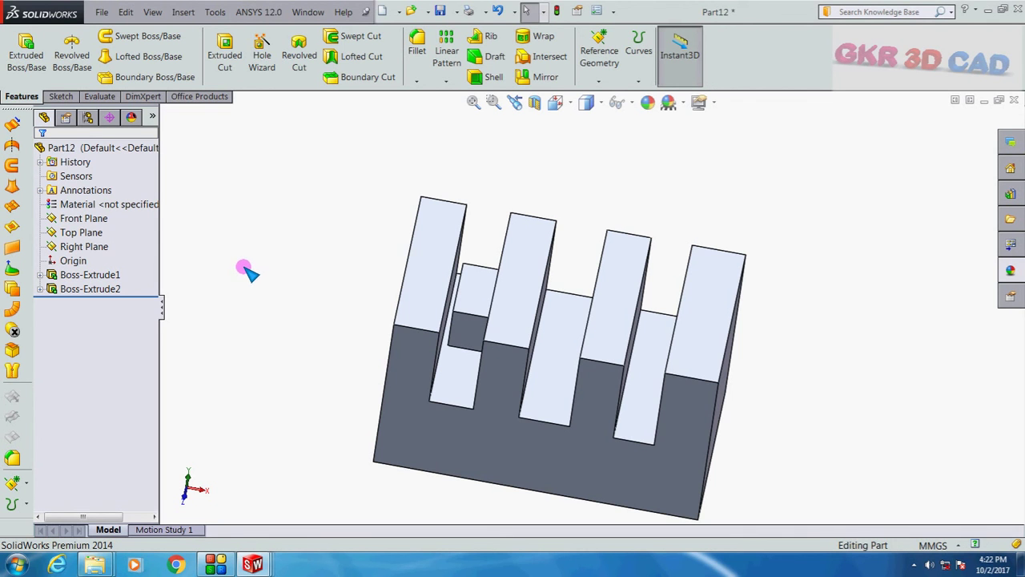
pyautogui.click(216, 565)
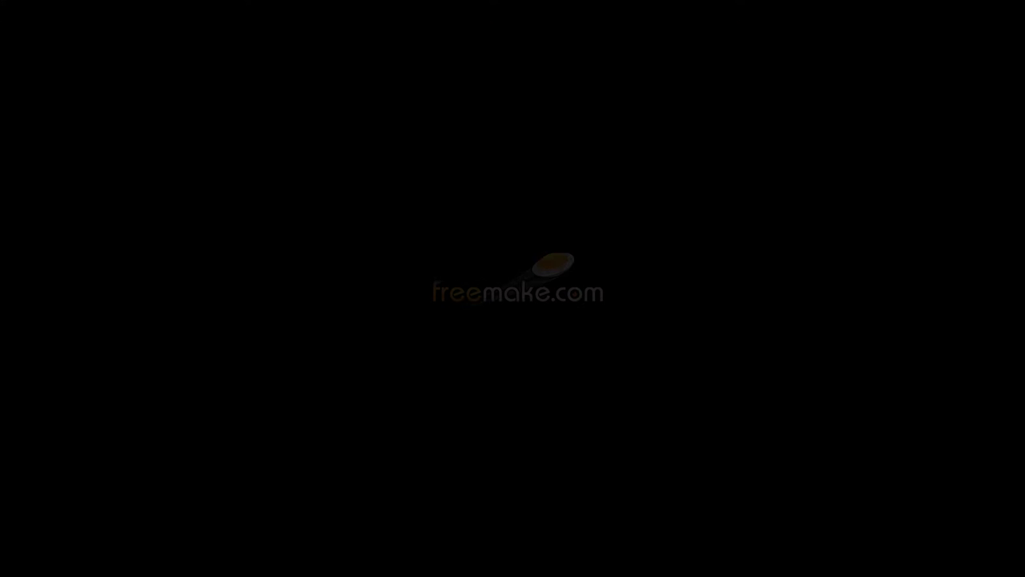